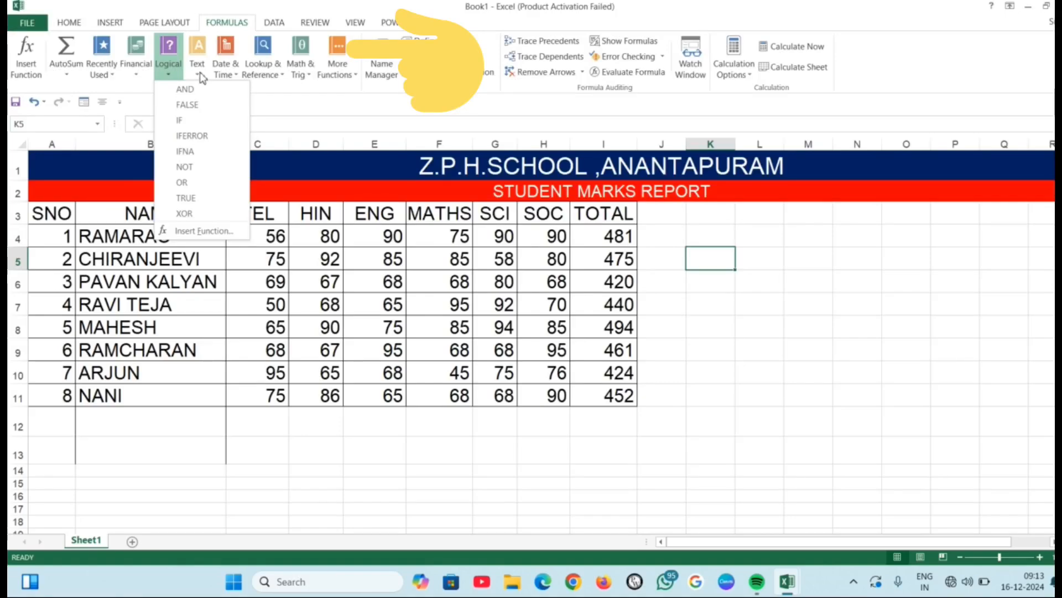
click(198, 69)
click(236, 78)
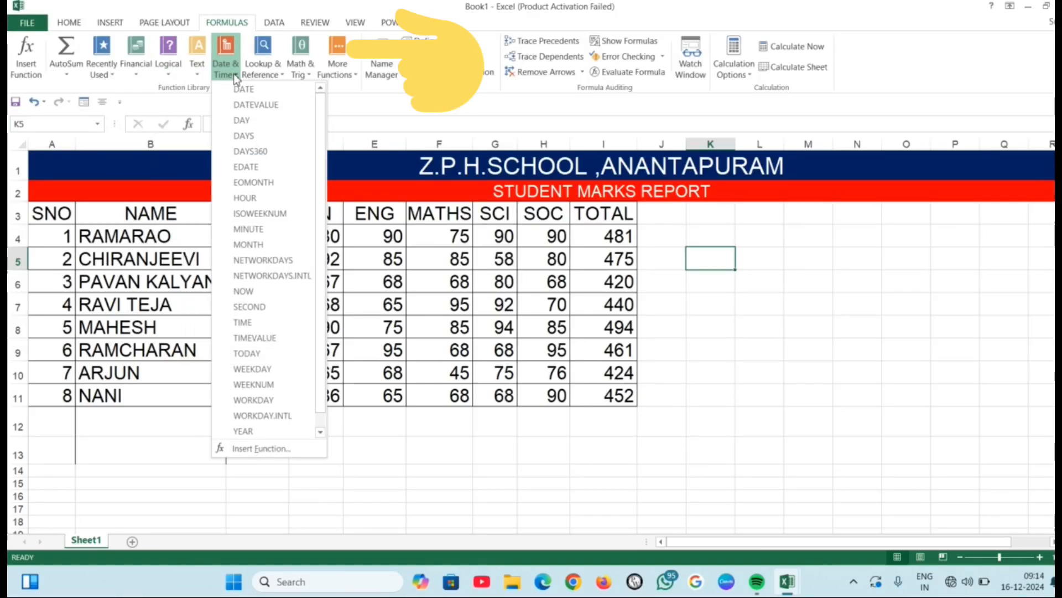
click(281, 78)
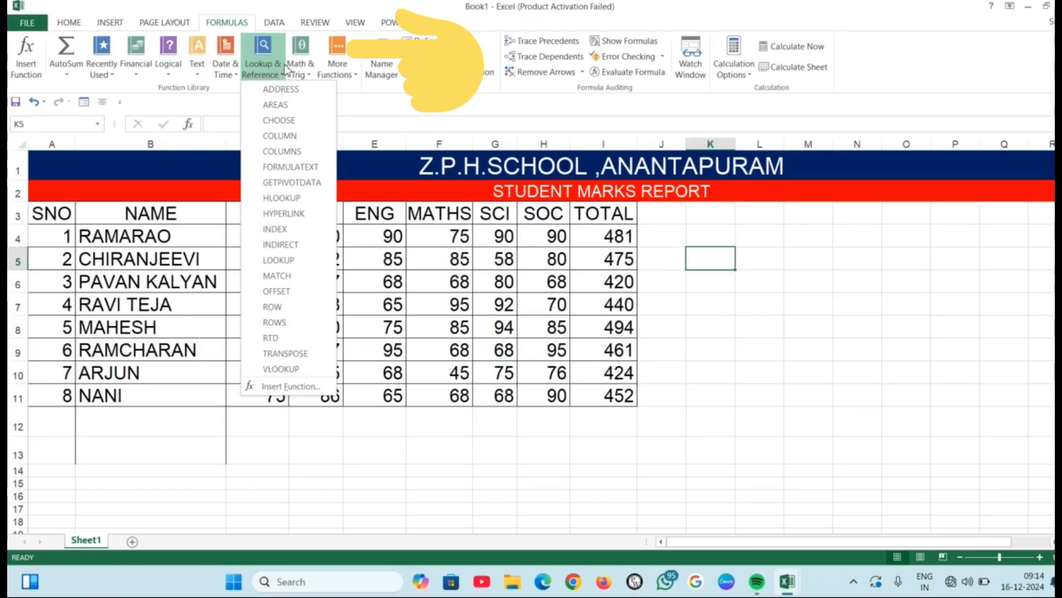
click(304, 77)
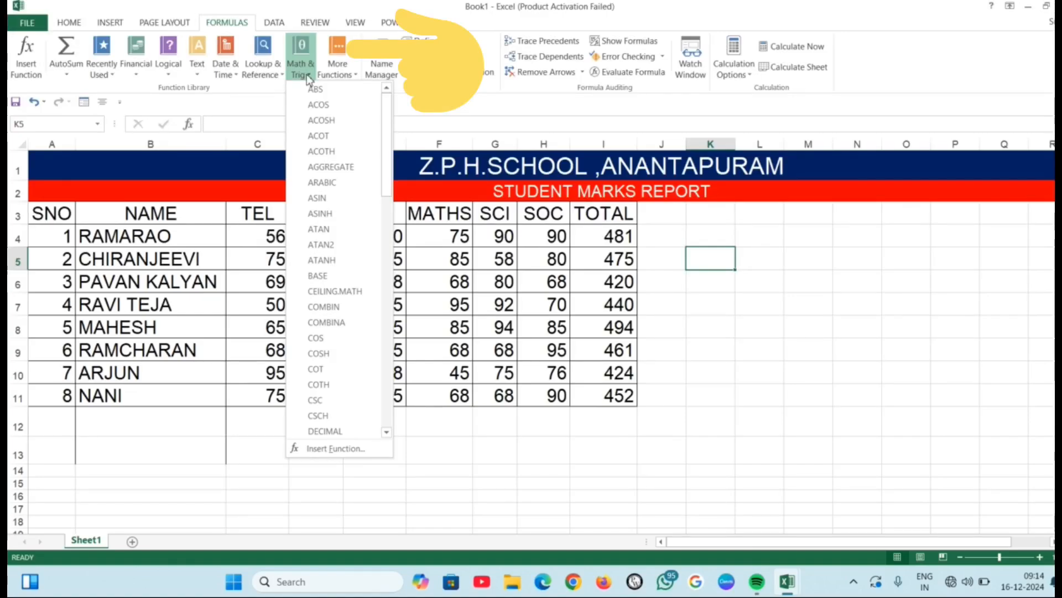
click(235, 81)
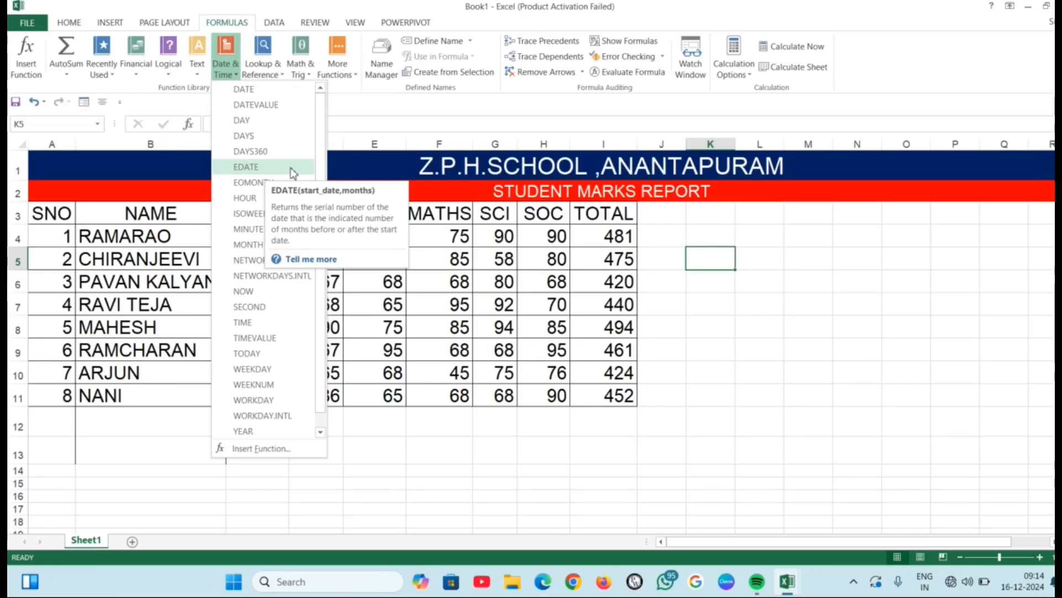
click(362, 105)
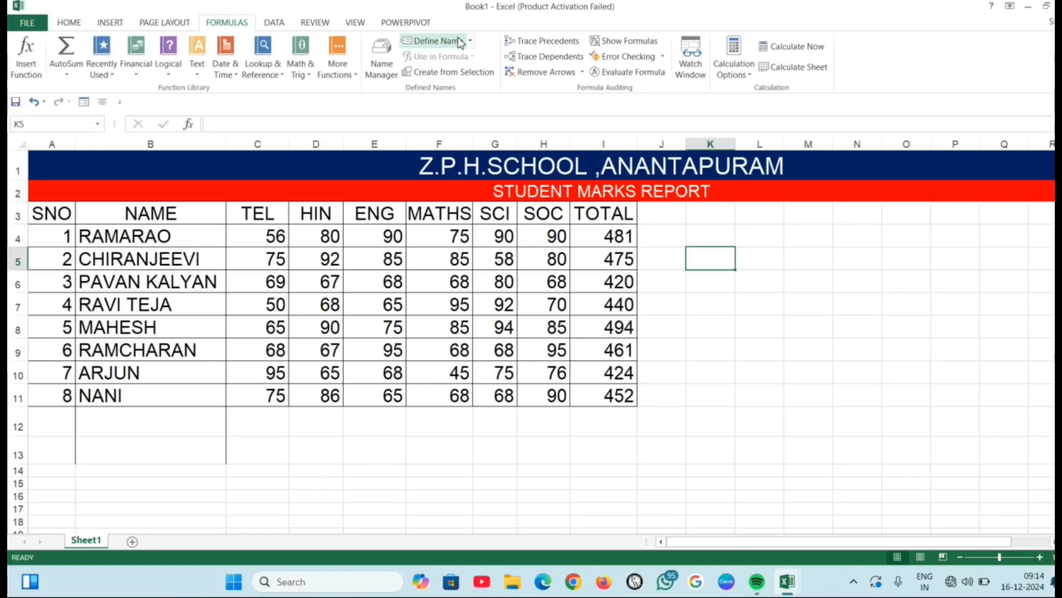
- Enter the formula =SUM(C4:C11) in cell C12 to total the TEL marks
click(269, 419)
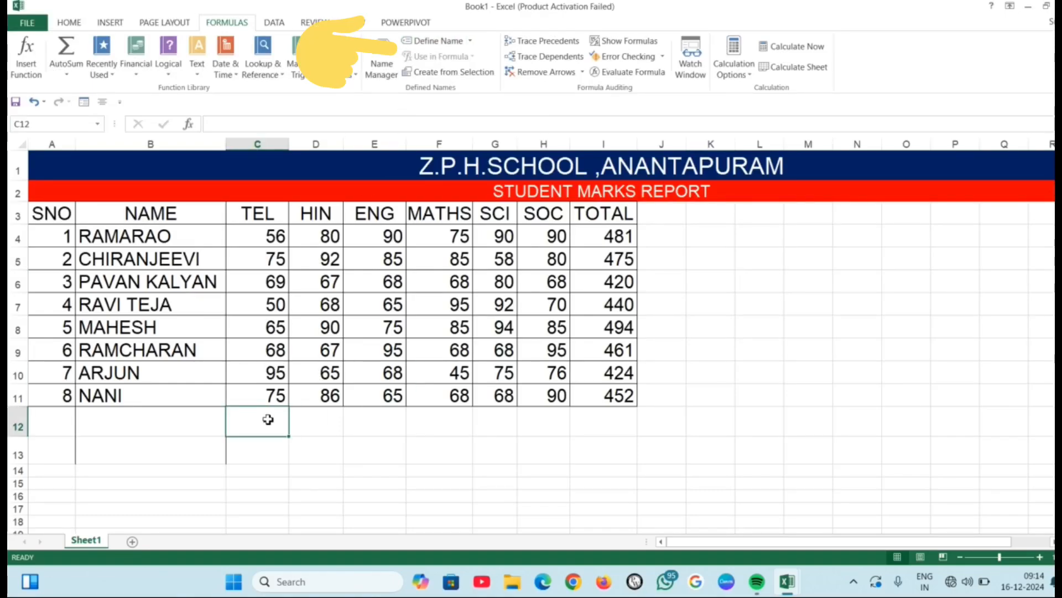
text(=S)
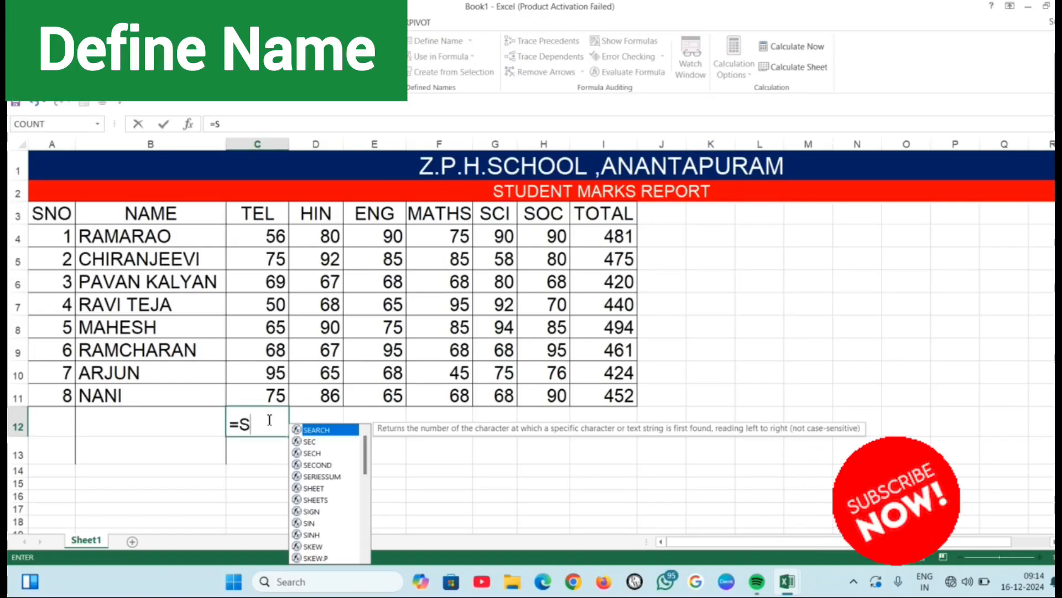
text(UM()
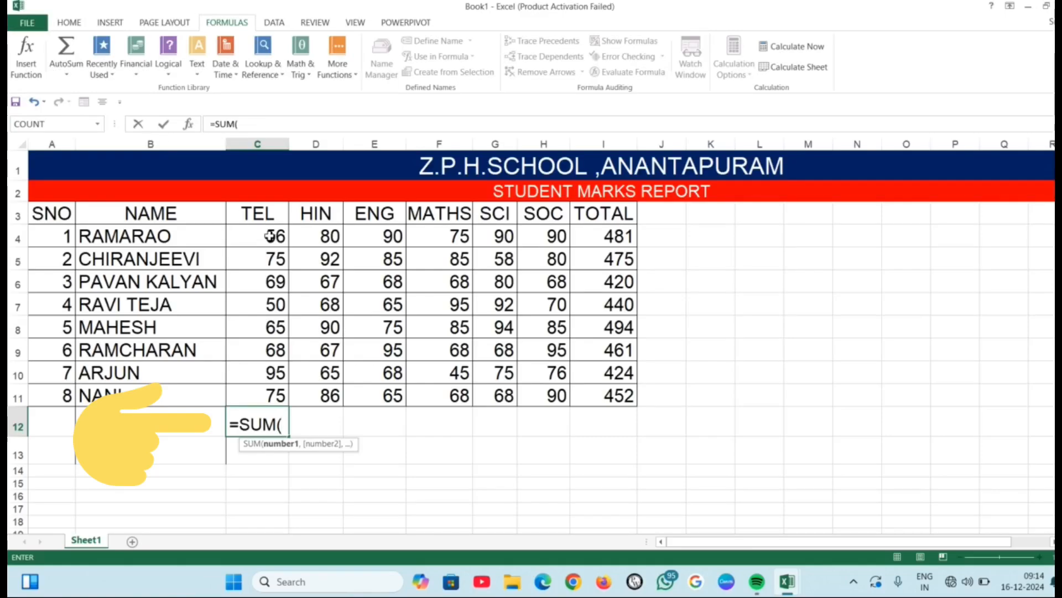
drag(269, 236, 288, 400)
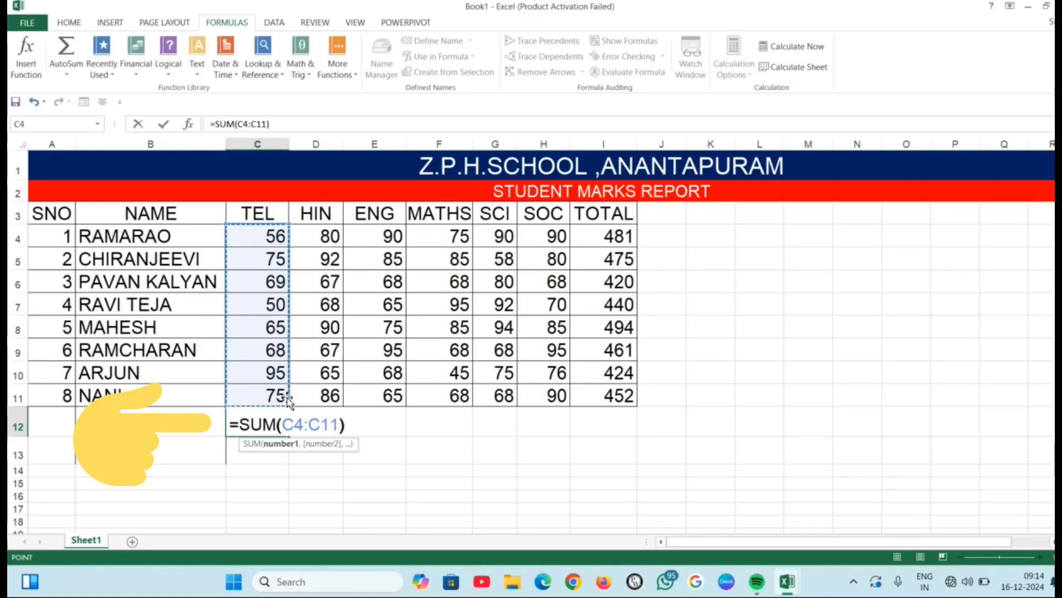
text())
key(Return)
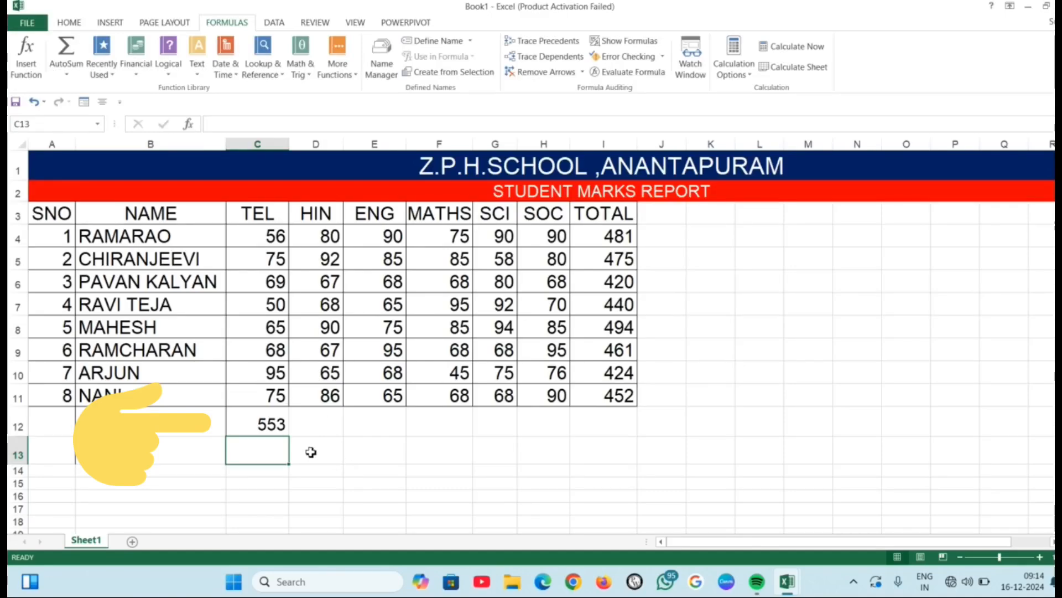
- Clear the sum formula from cell C12 below the TEL column
click(283, 423)
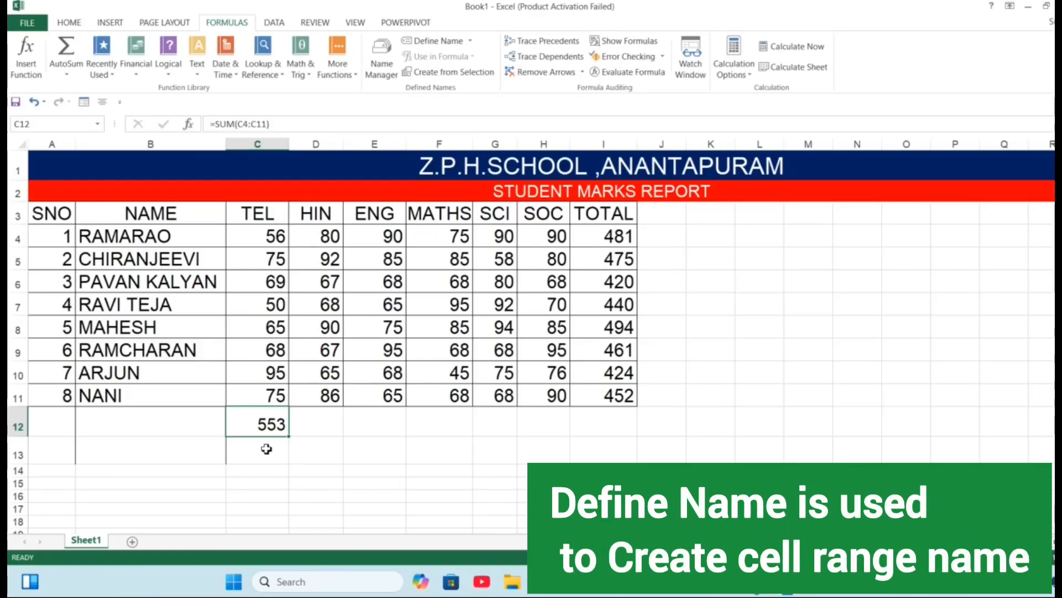
click(267, 449)
click(266, 414)
key(Delete)
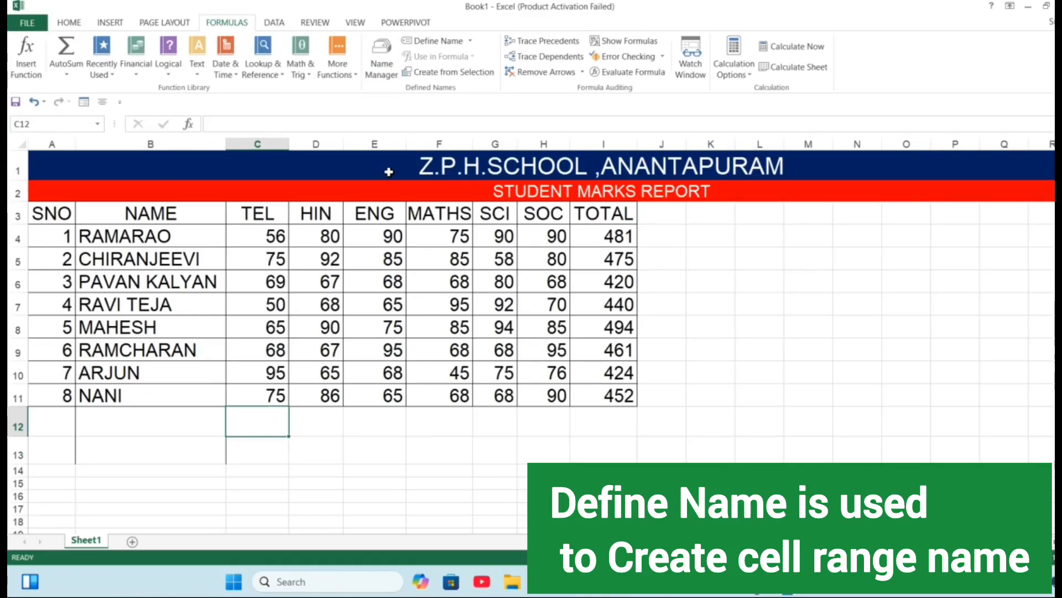
- Define the workbook-scoped name TELUGUMARKS for the TEL marks in C4:C11
drag(271, 236, 282, 395)
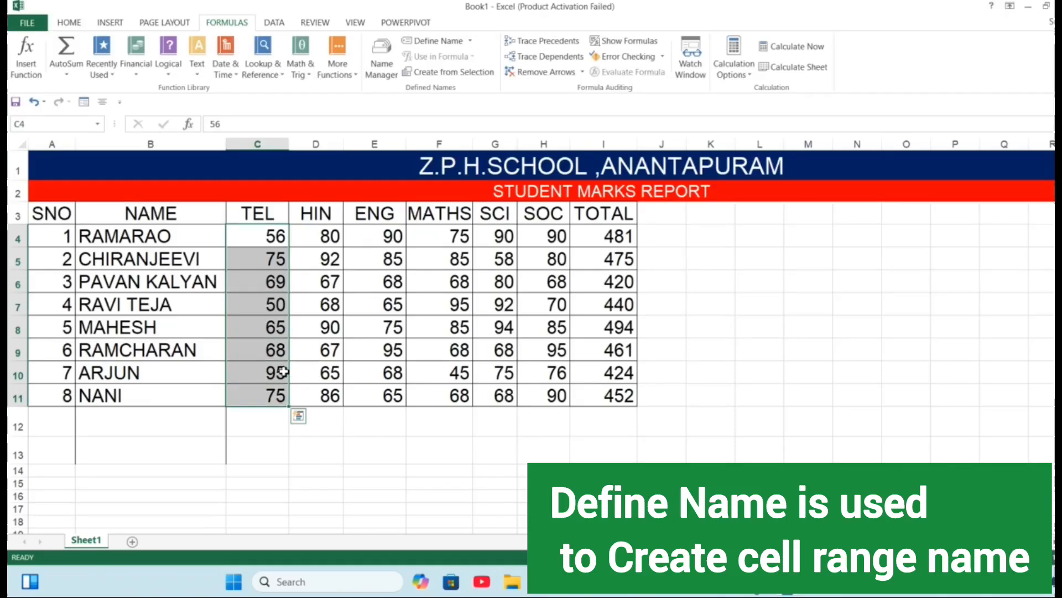
click(437, 41)
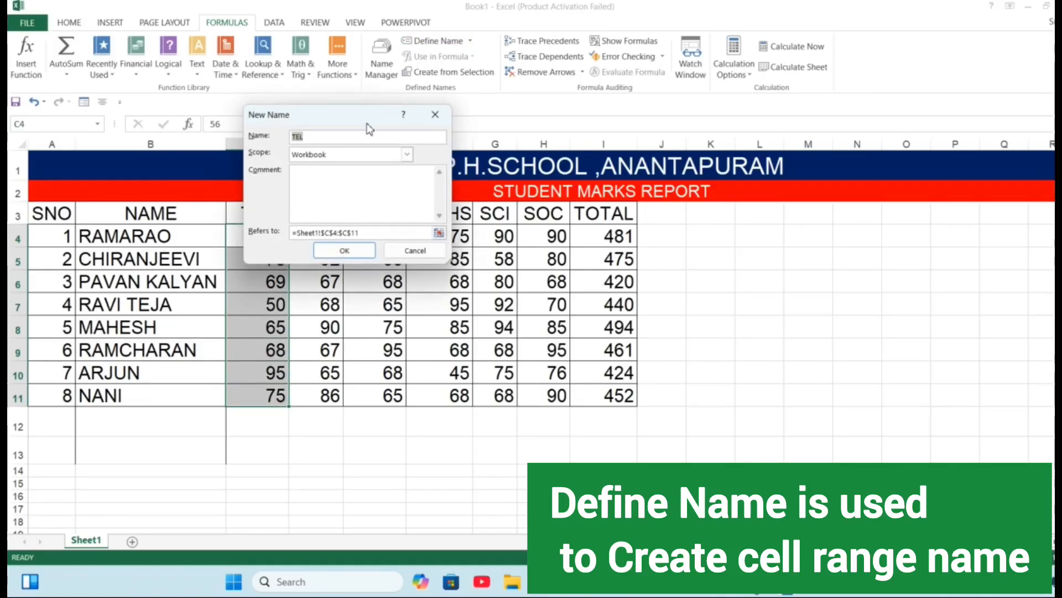
click(338, 144)
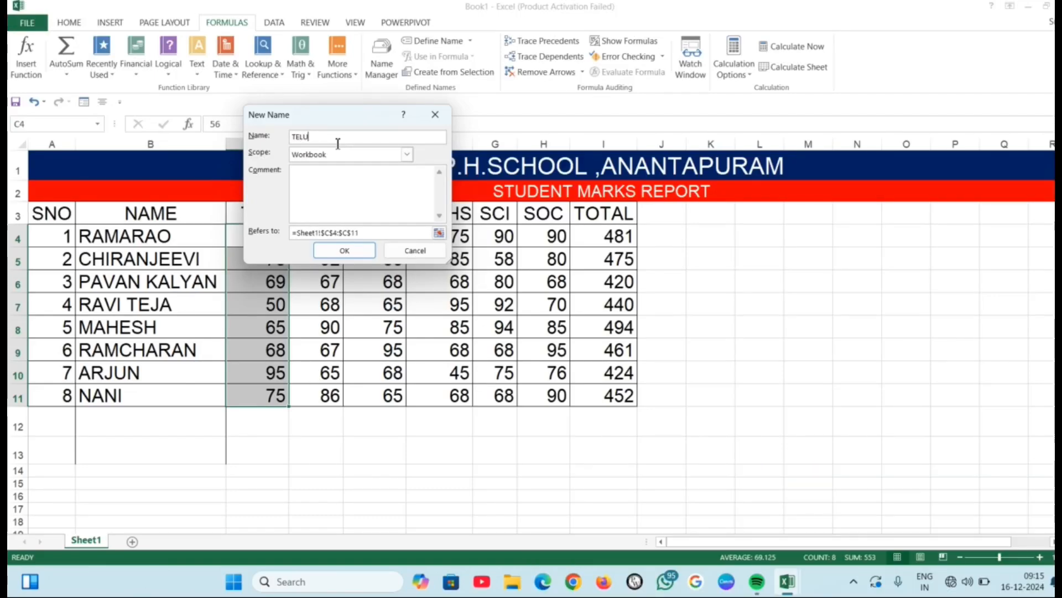
text(UGU)
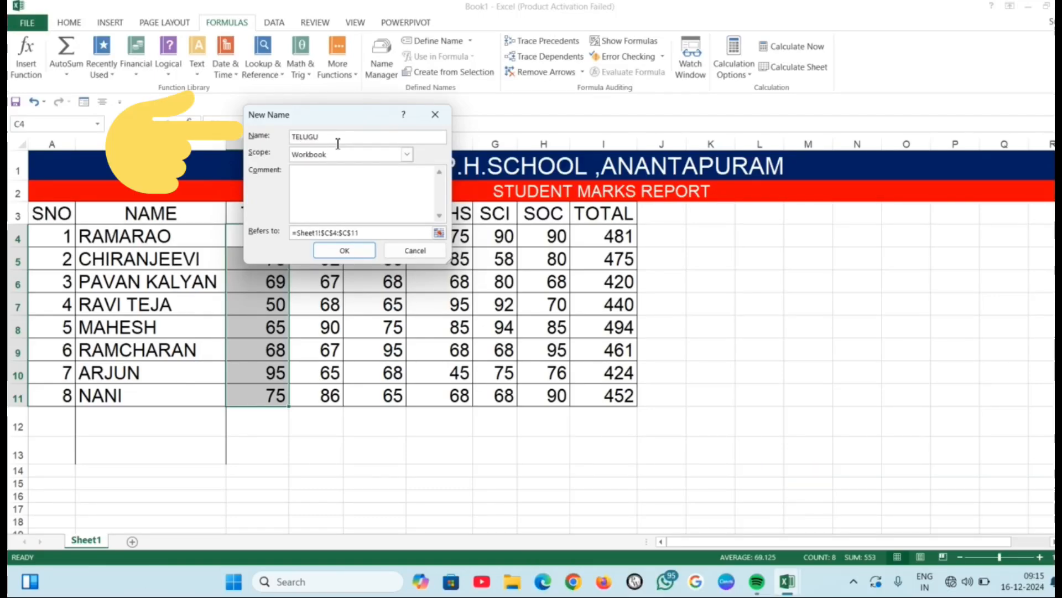
text(MARKS)
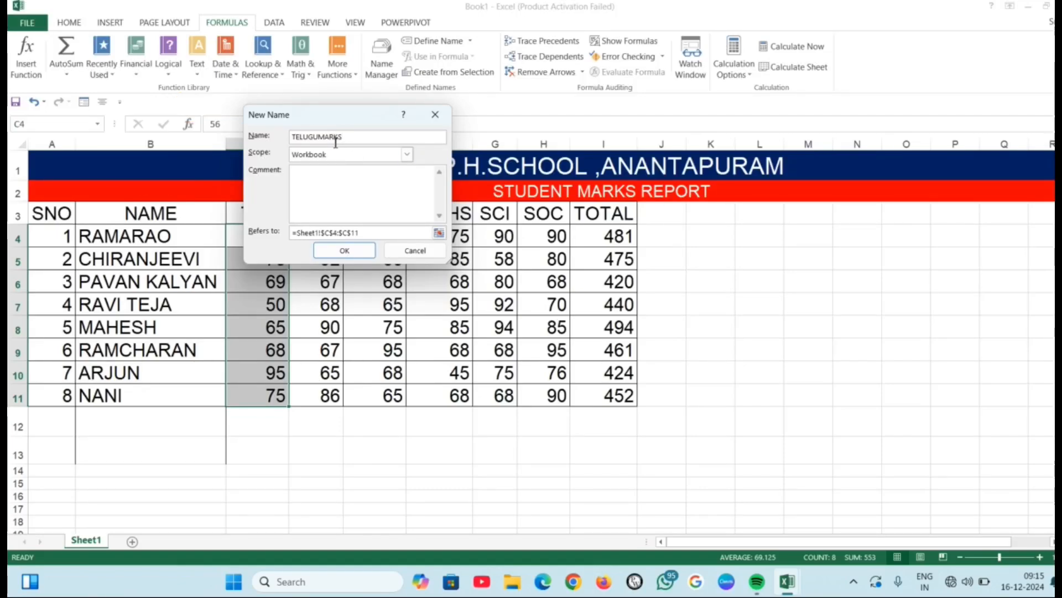
click(357, 259)
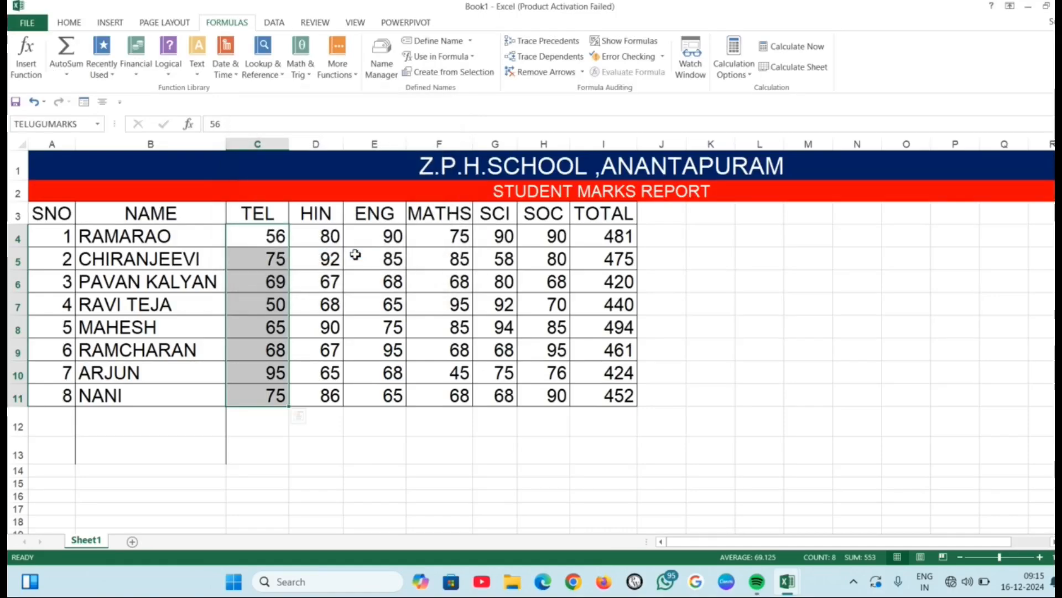
- Total the Telugu marks in cell C12 using the named range, with =SUM(TELUGUMARKS)
click(271, 428)
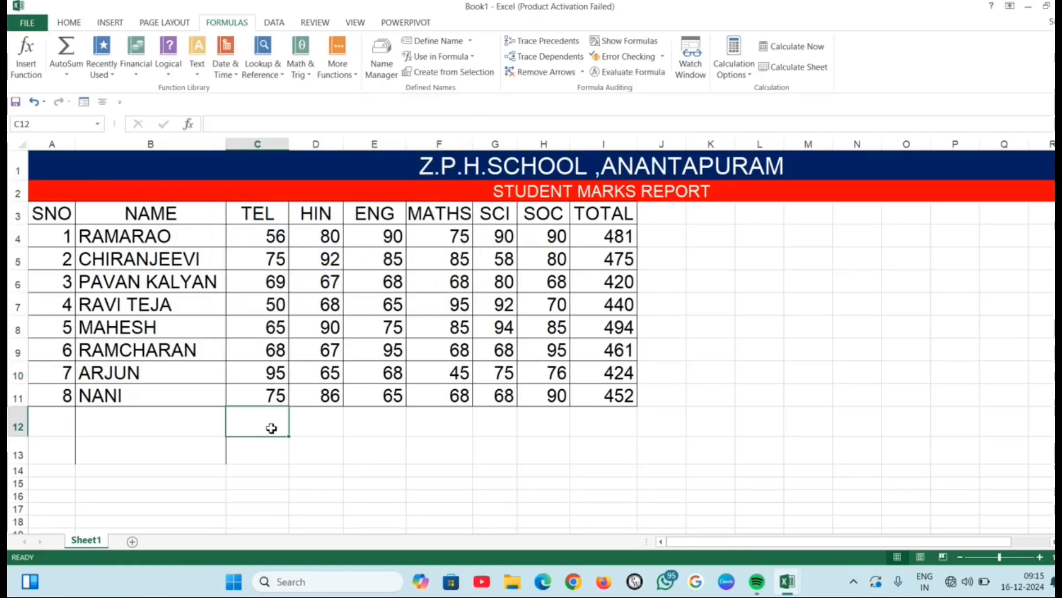
text(=SUM)
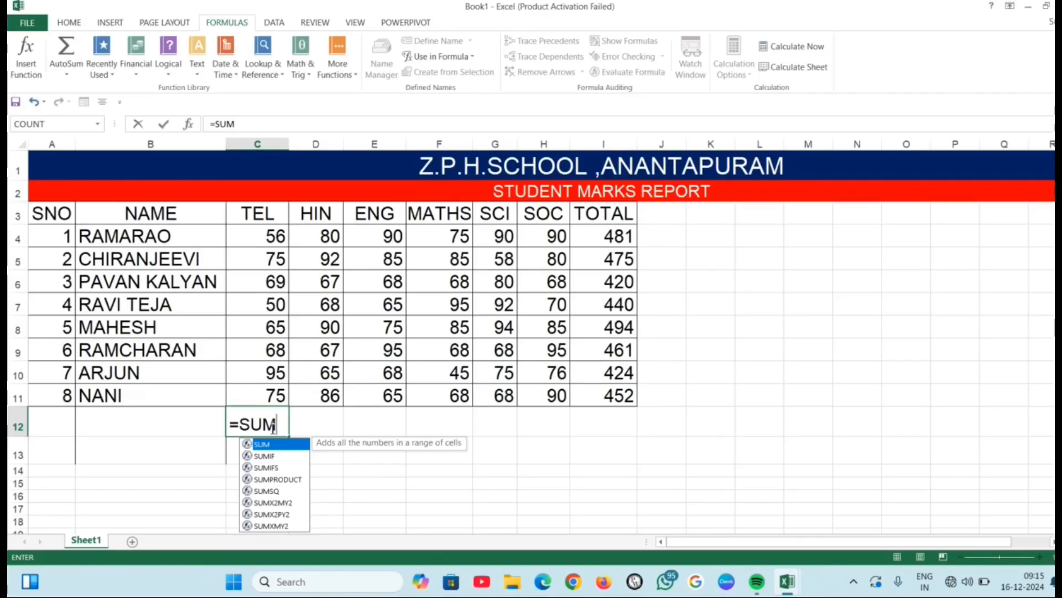
text(()
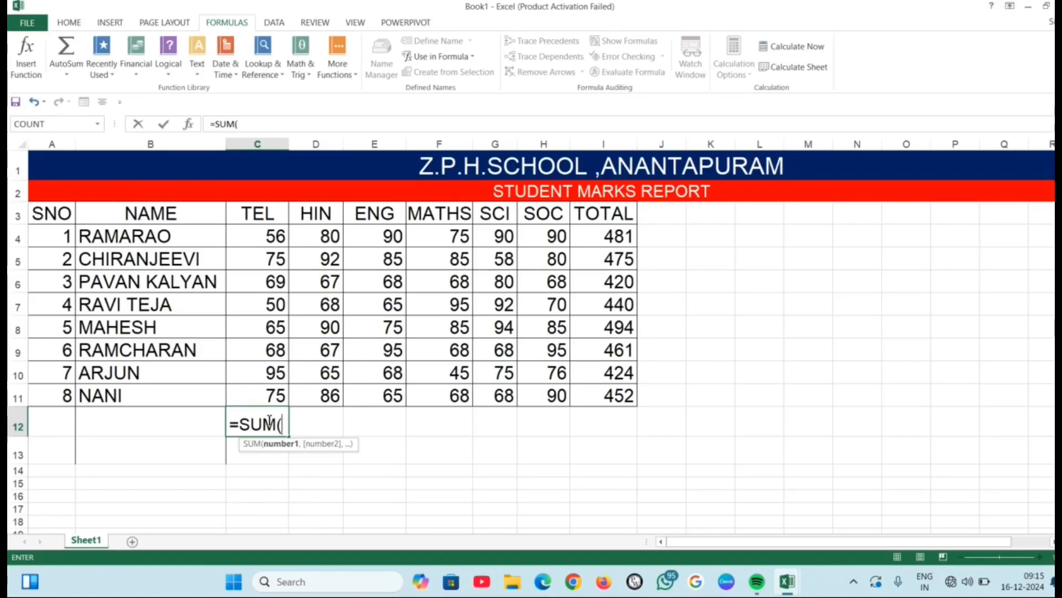
text(TEL)
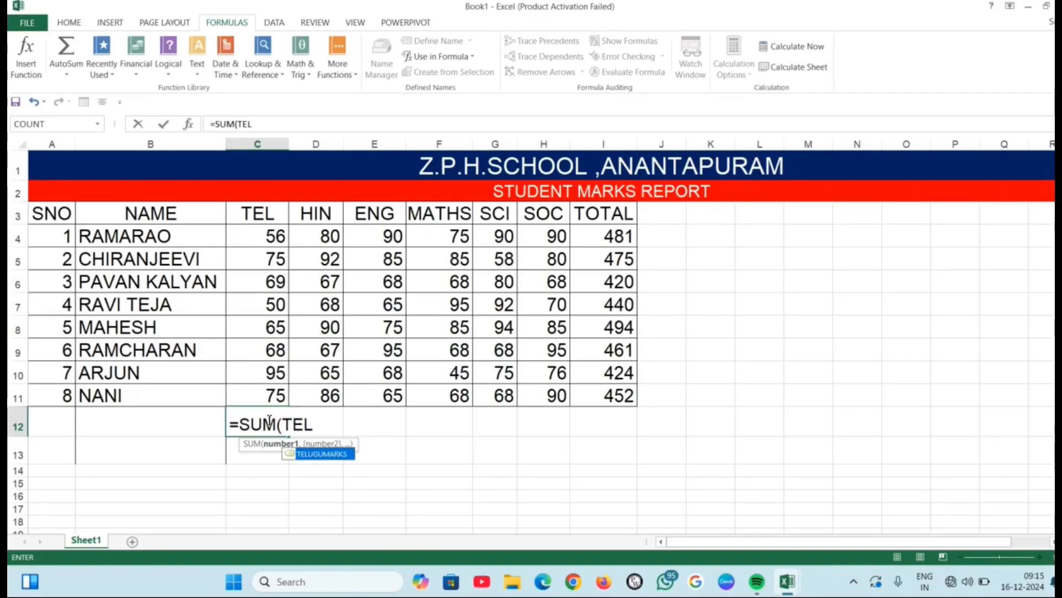
key(Tab)
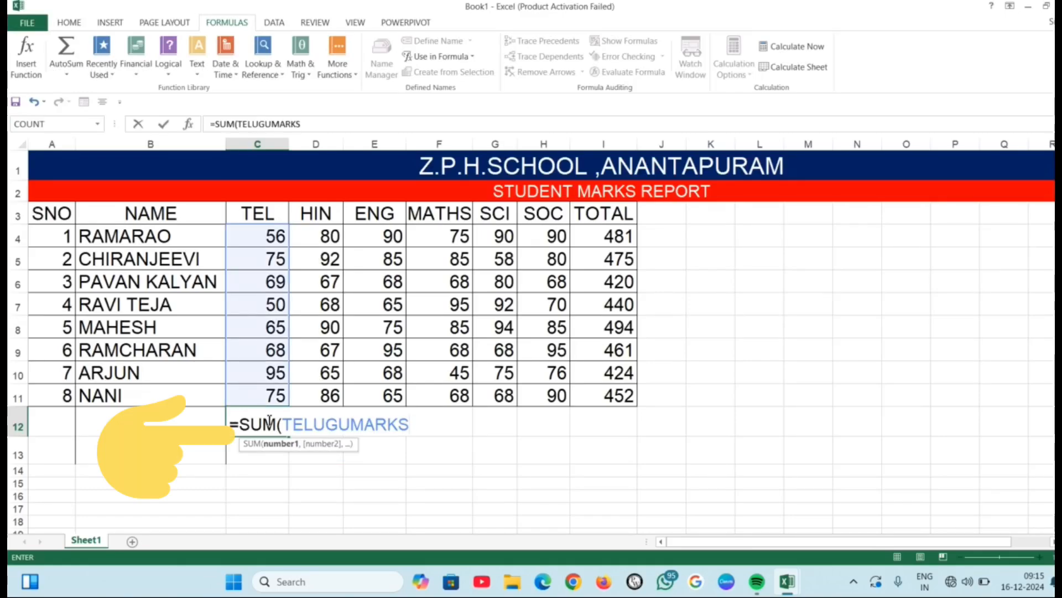
text())
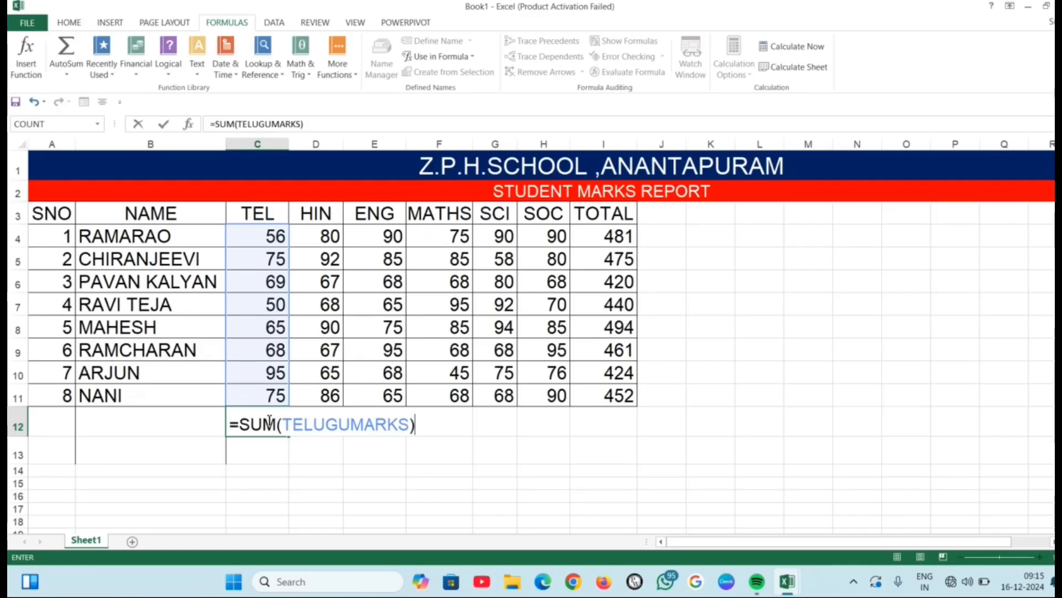
key(Return)
- Calculate the lowest Telugu mark in cell C13 with =MIN(TELUGUMARKS)
text(=MIN)
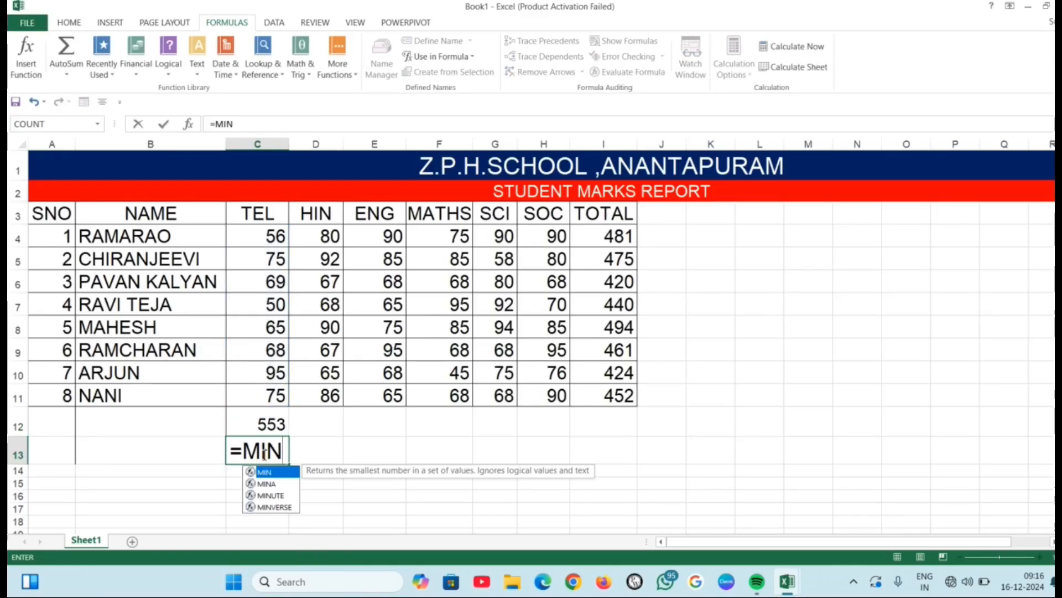
text(()
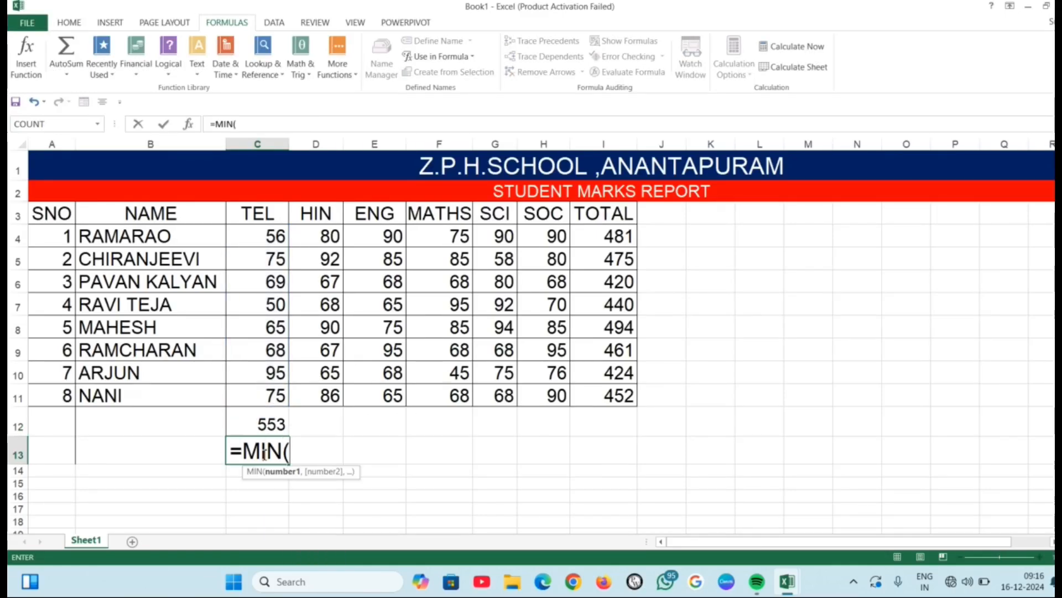
text(TE)
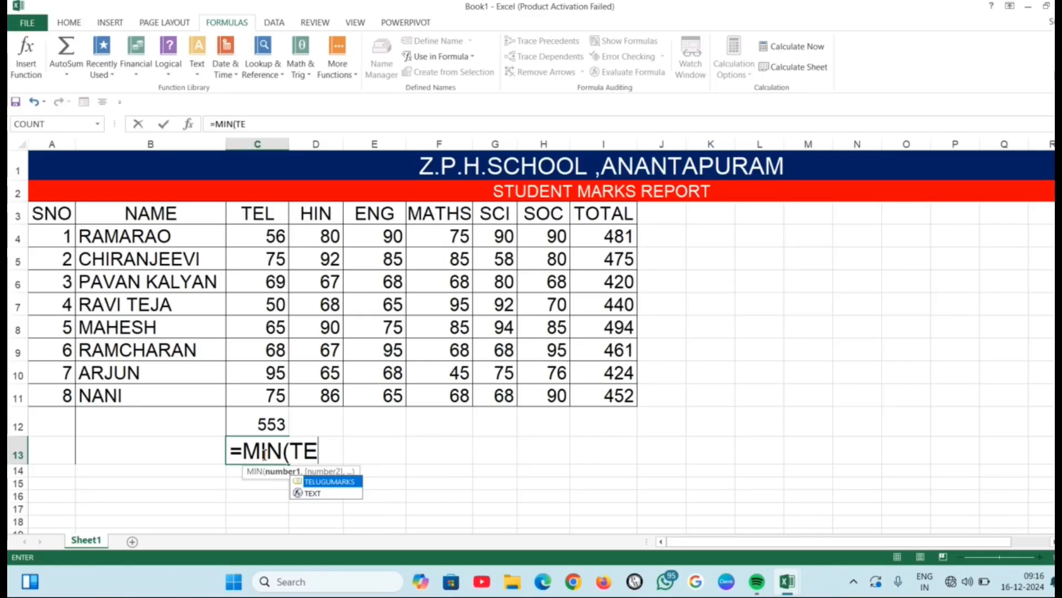
key(Tab)
text())
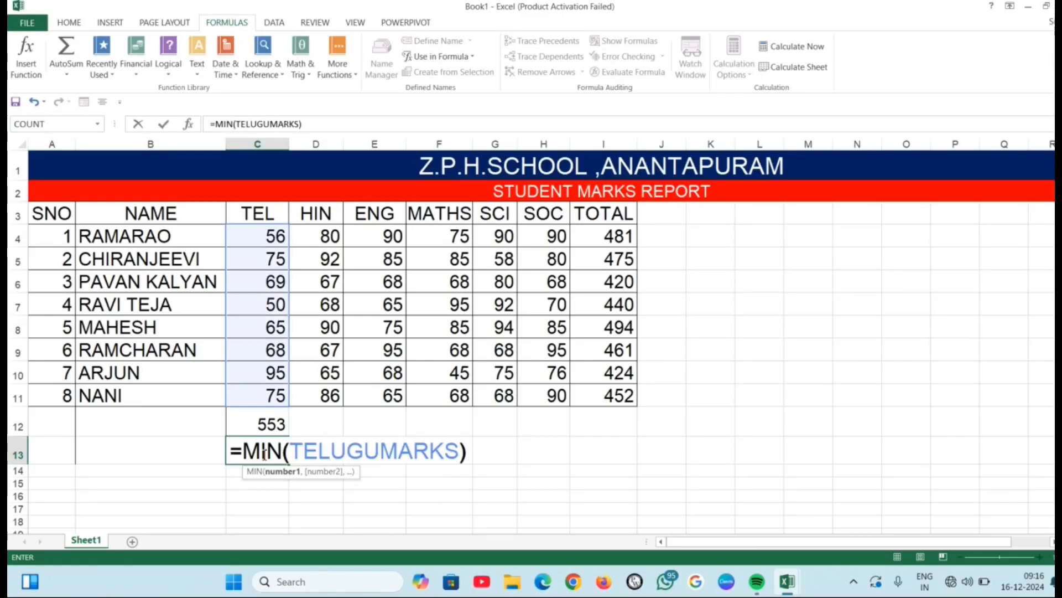
key(Return)
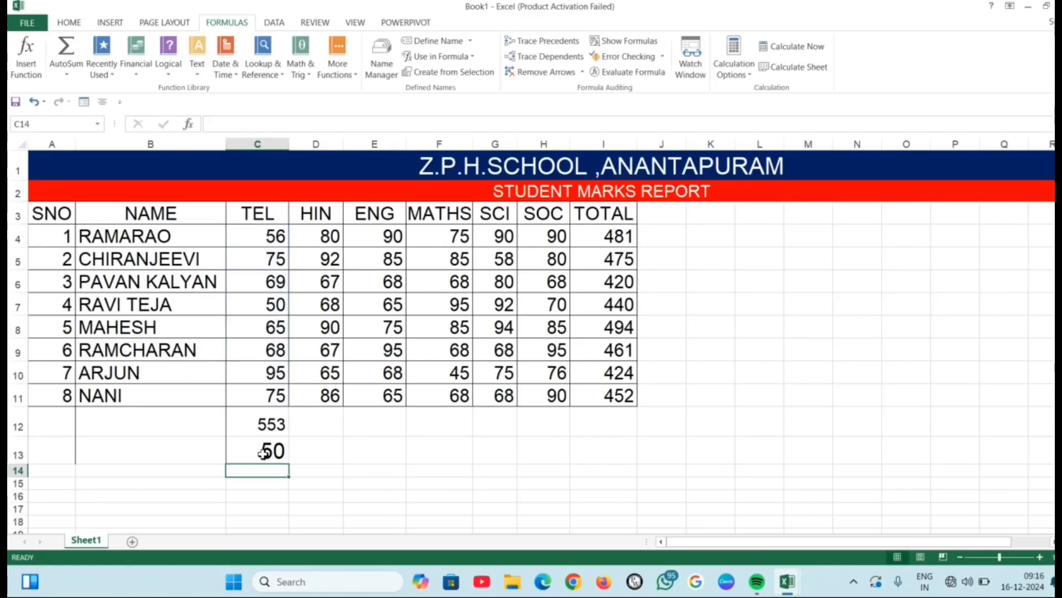
- Calculate the highest Telugu mark in cell C13 with =MAX(TELUGUMARKS)
click(263, 453)
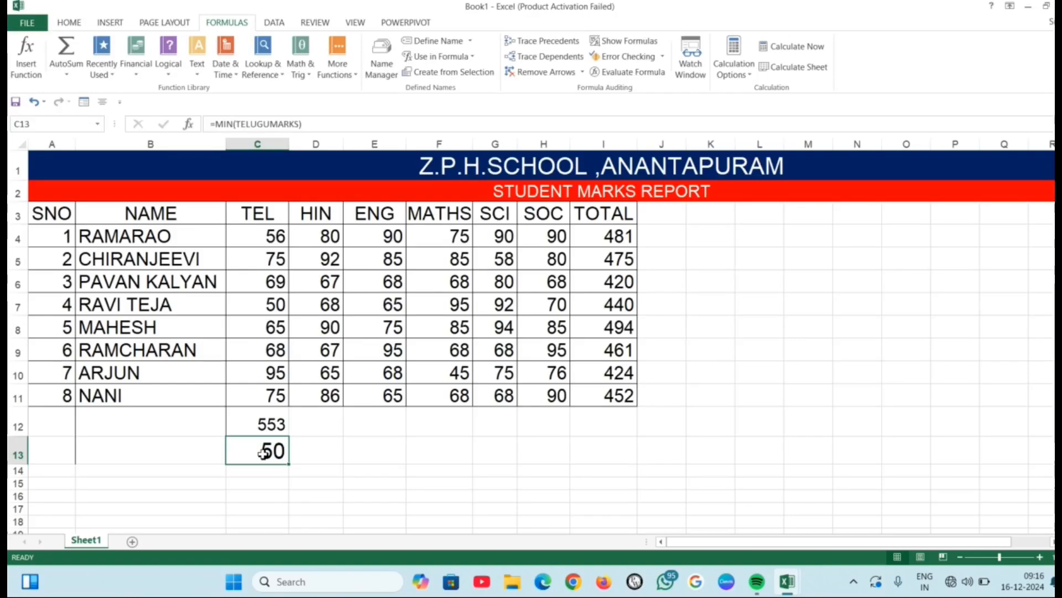
text(=)
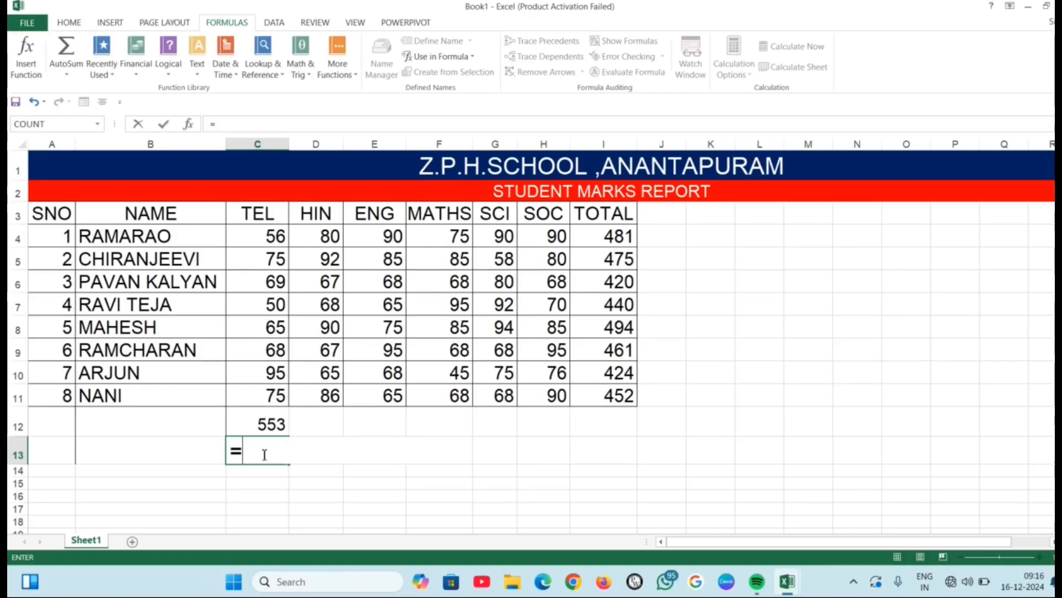
text(MAX()
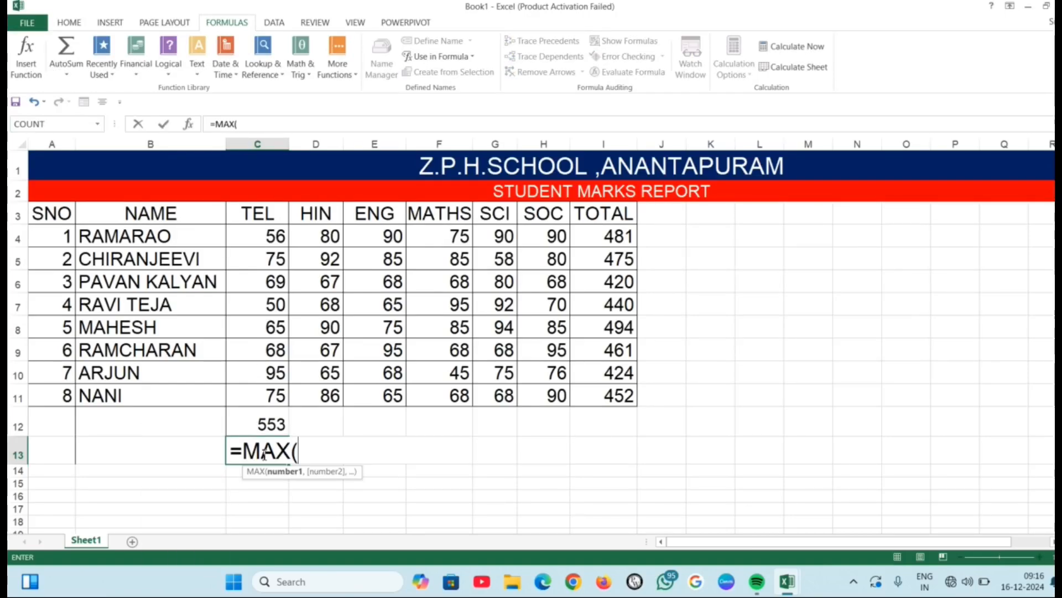
text(TEL)
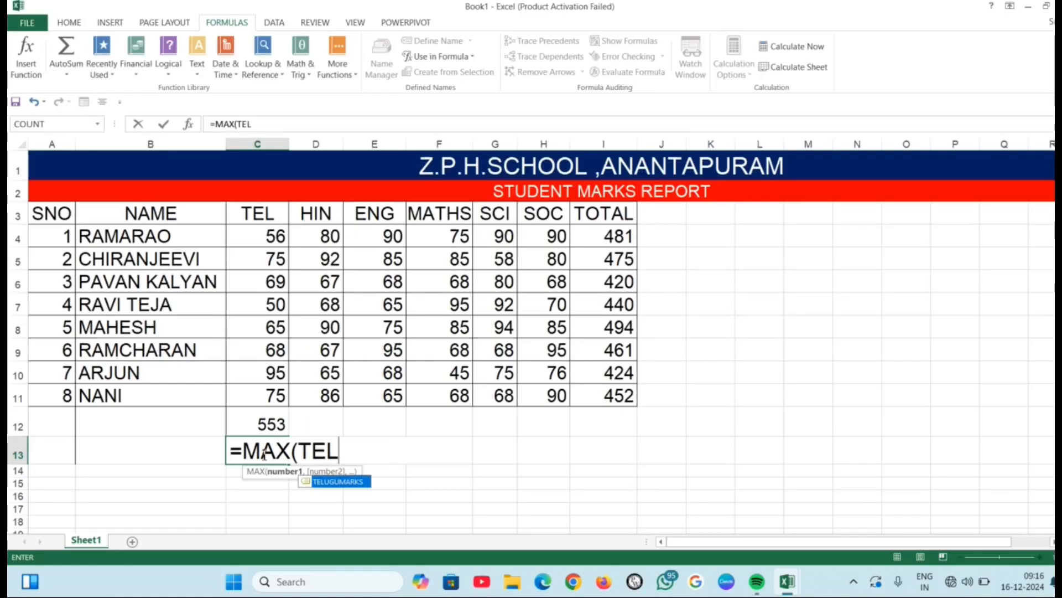
key(Tab)
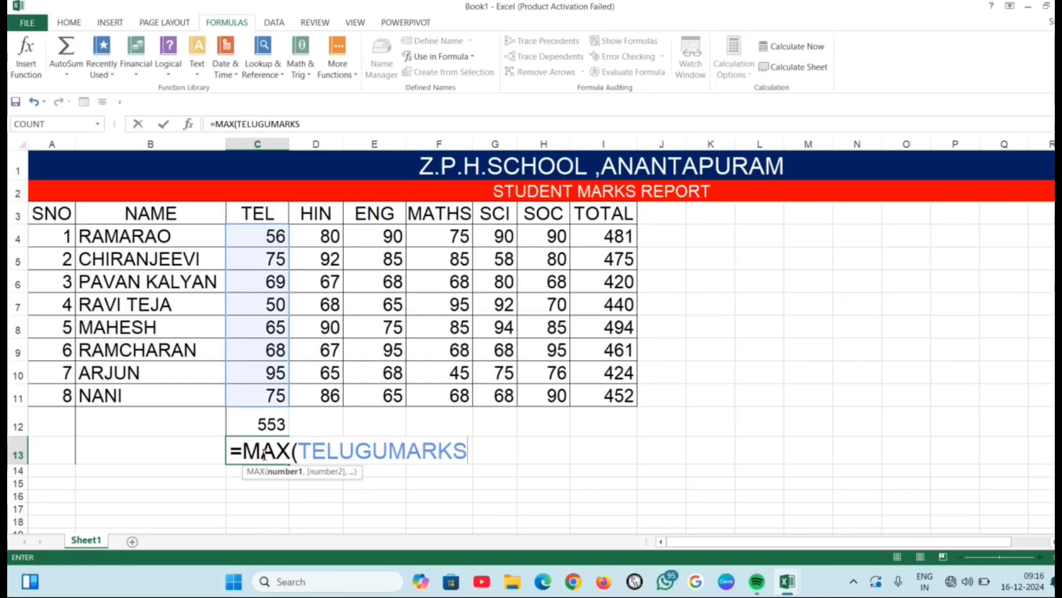
text())
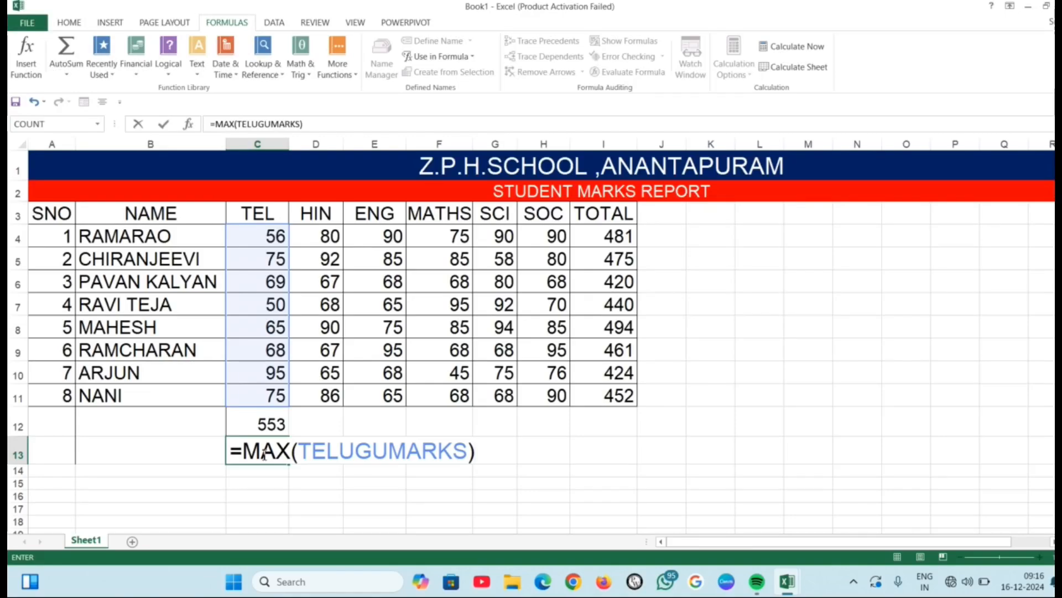
key(Return)
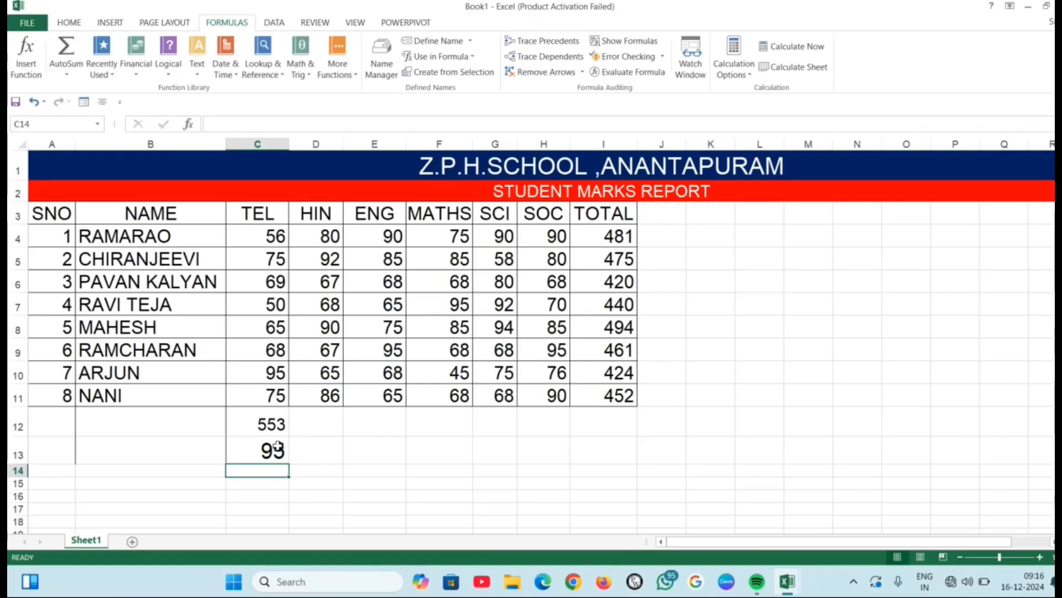
- Replace the formula in C13 with =AVERAGE(TELUGUMARKS), inserting the defined name through Use in Formula
click(278, 446)
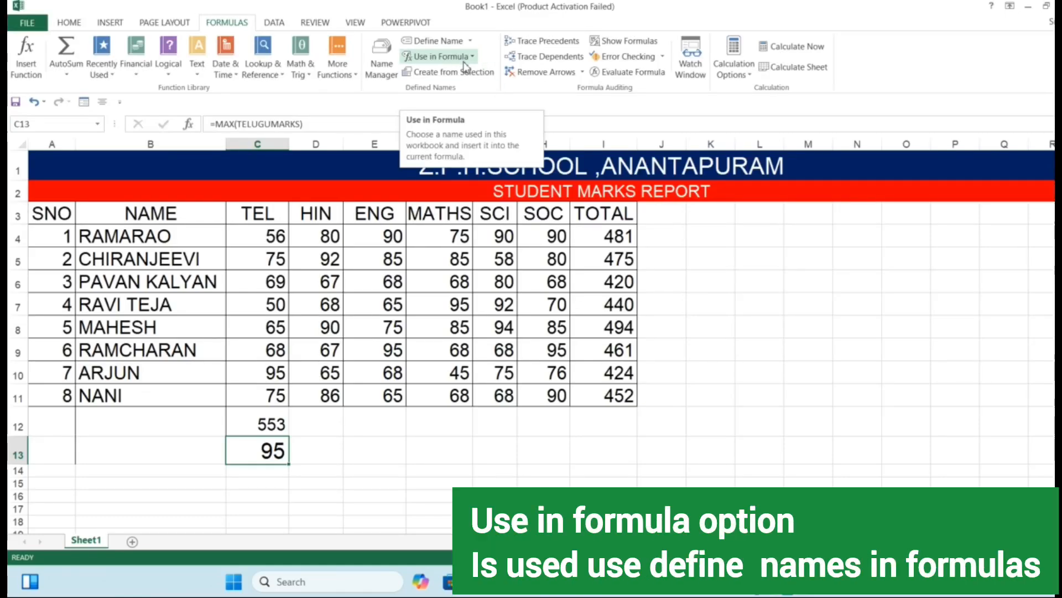
key(Delete)
text(=)
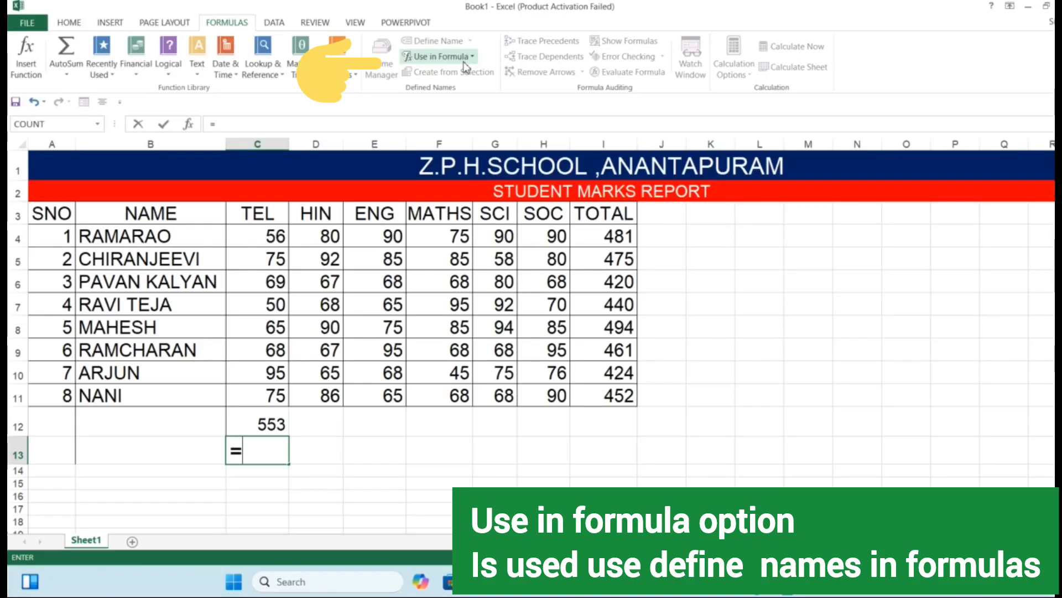
text(AVERAGE)
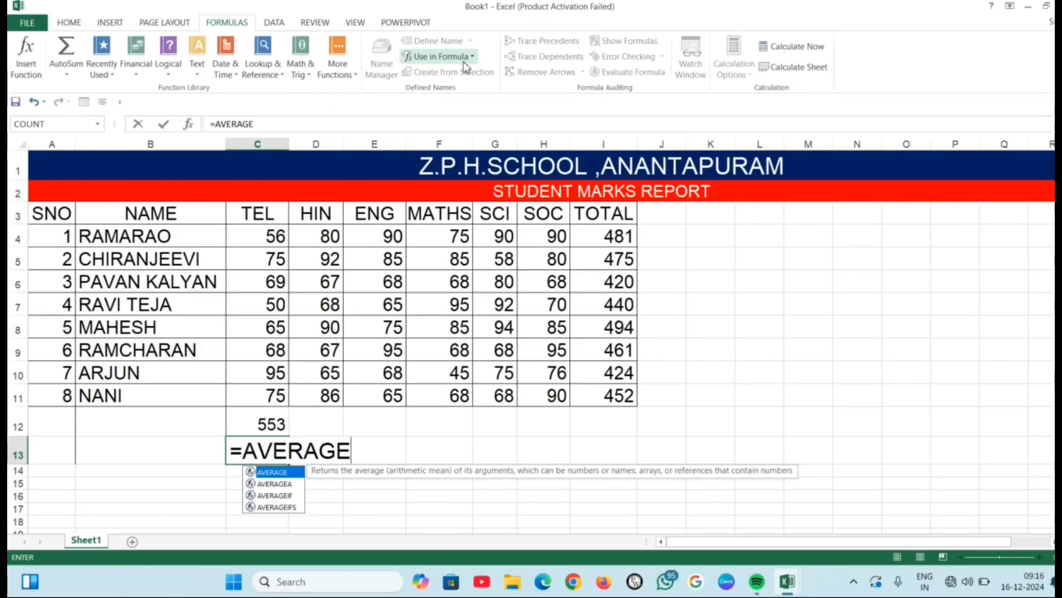
text(()
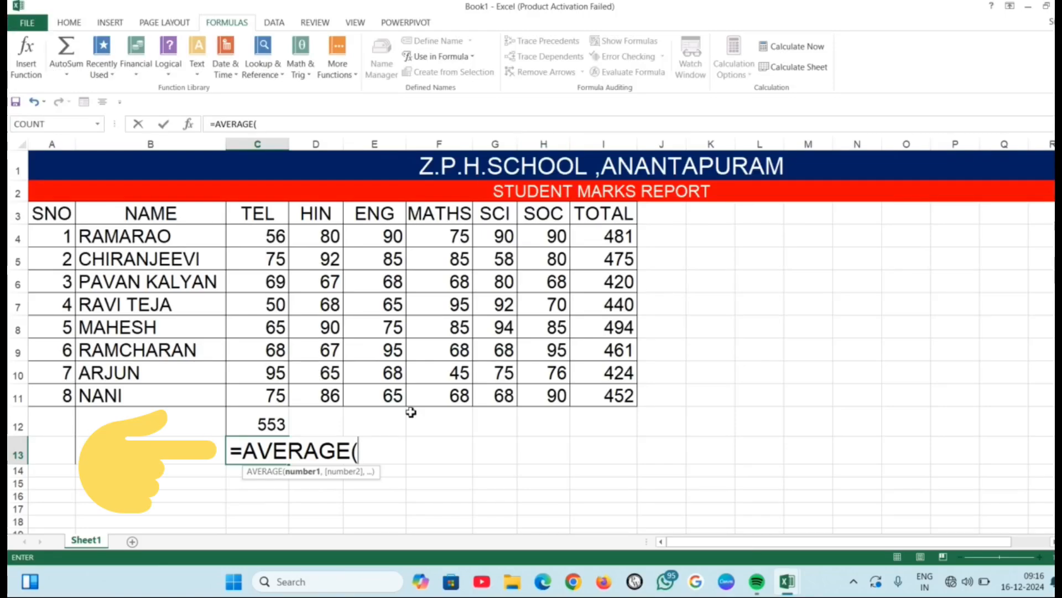
click(471, 56)
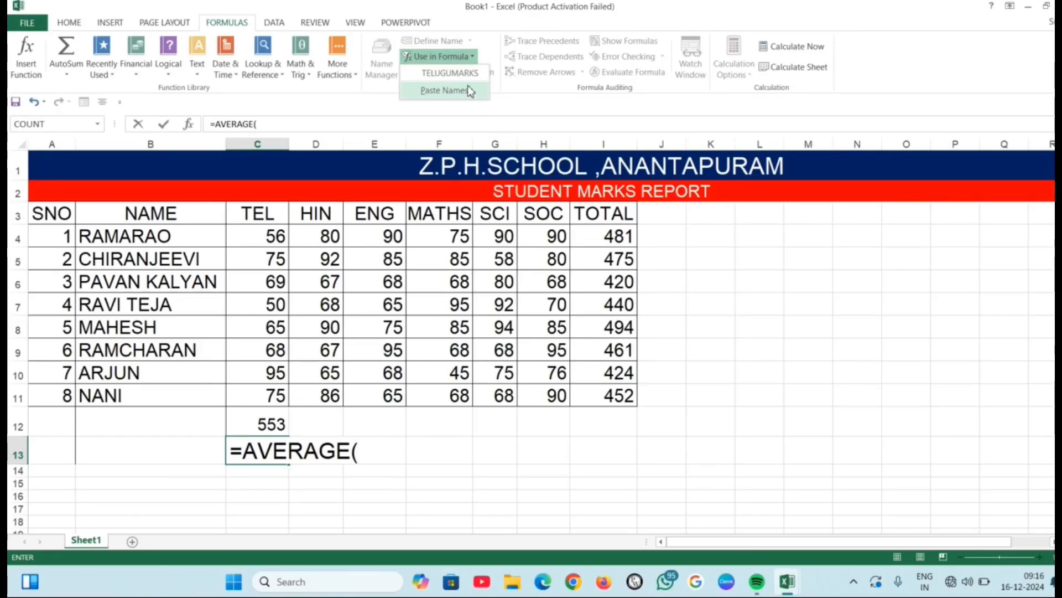
click(478, 78)
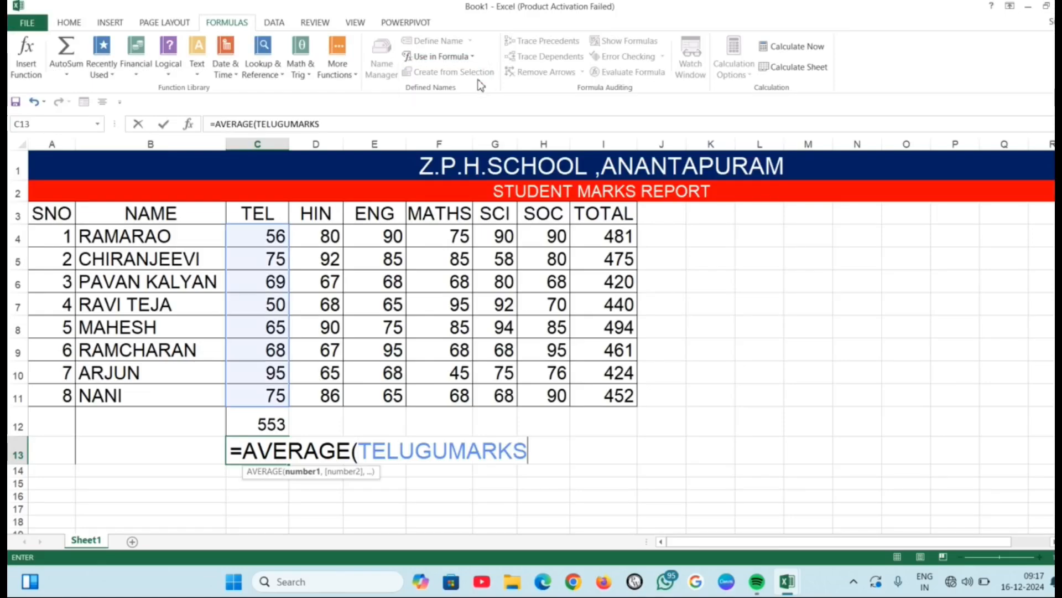
text())
key(Return)
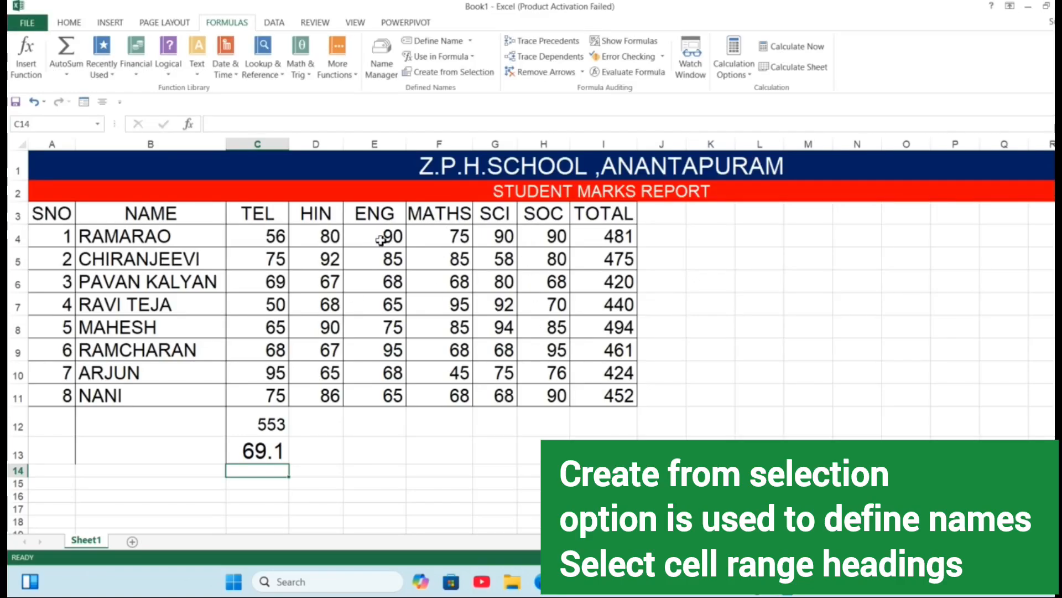
- Create names from the top row headings of the marks range C3:H11, TEL through SOC
drag(261, 213, 541, 399)
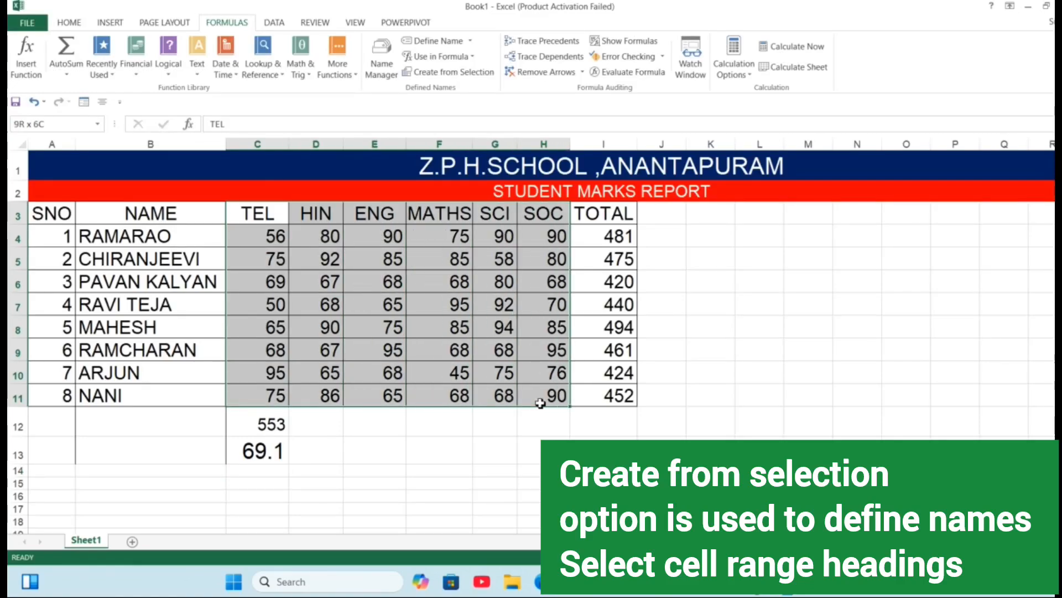
click(449, 73)
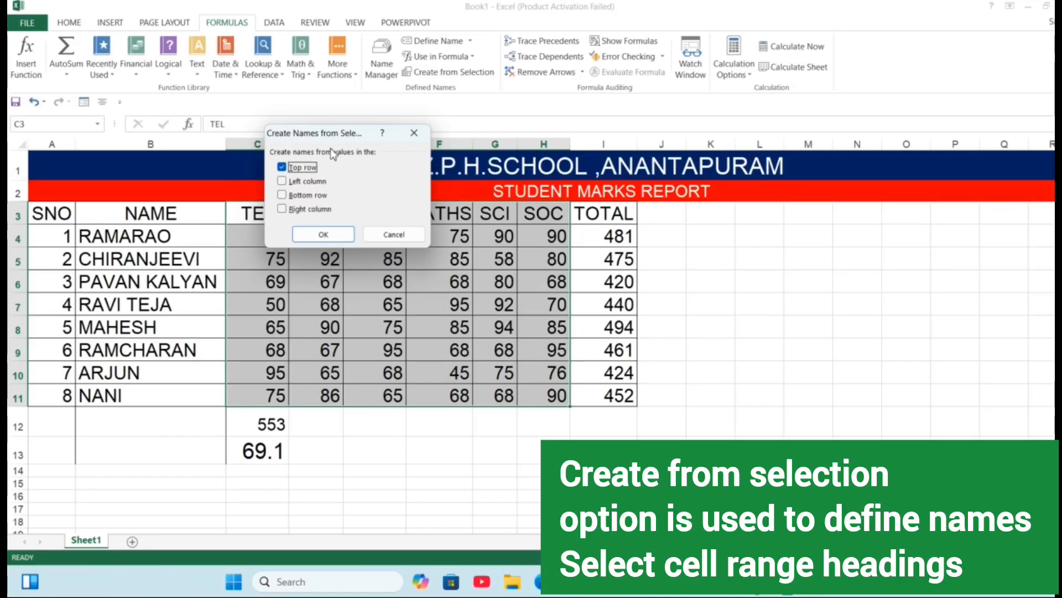
drag(330, 133, 475, 131)
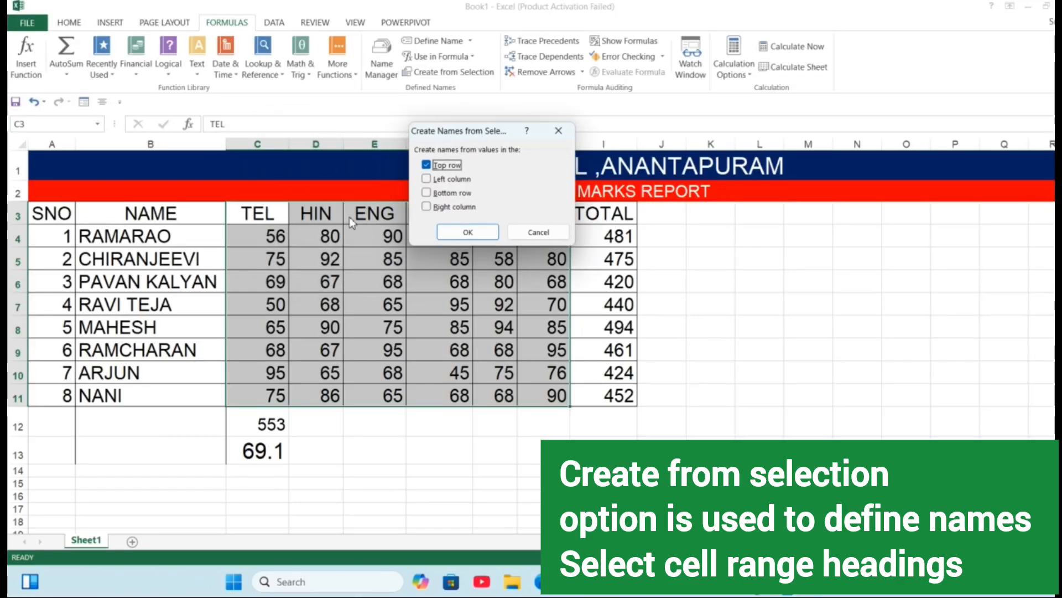
click(479, 237)
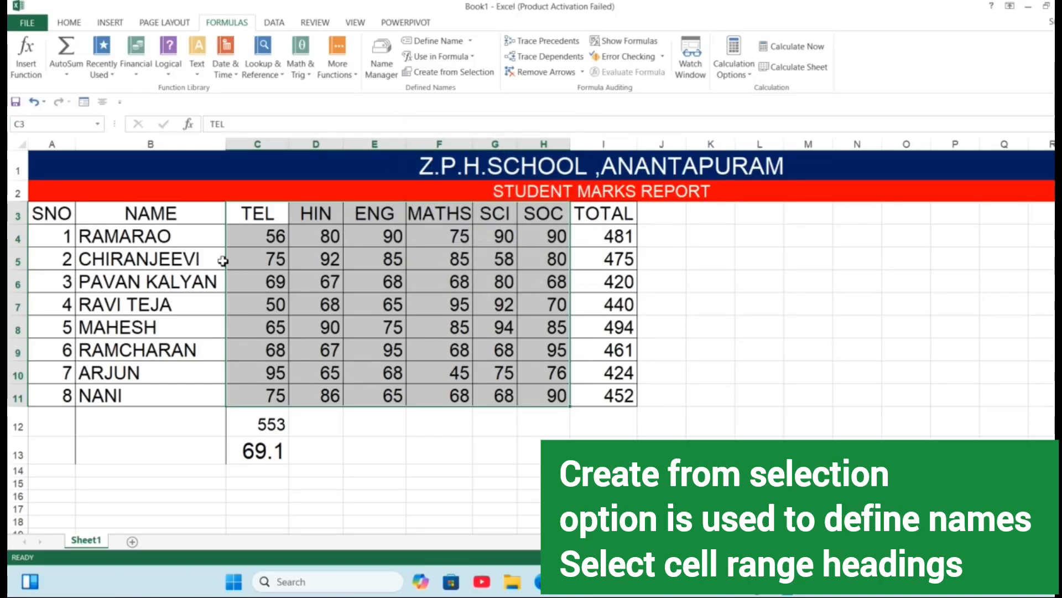
- Increase the font size to 20 in cell D12 below the HIN column
click(328, 432)
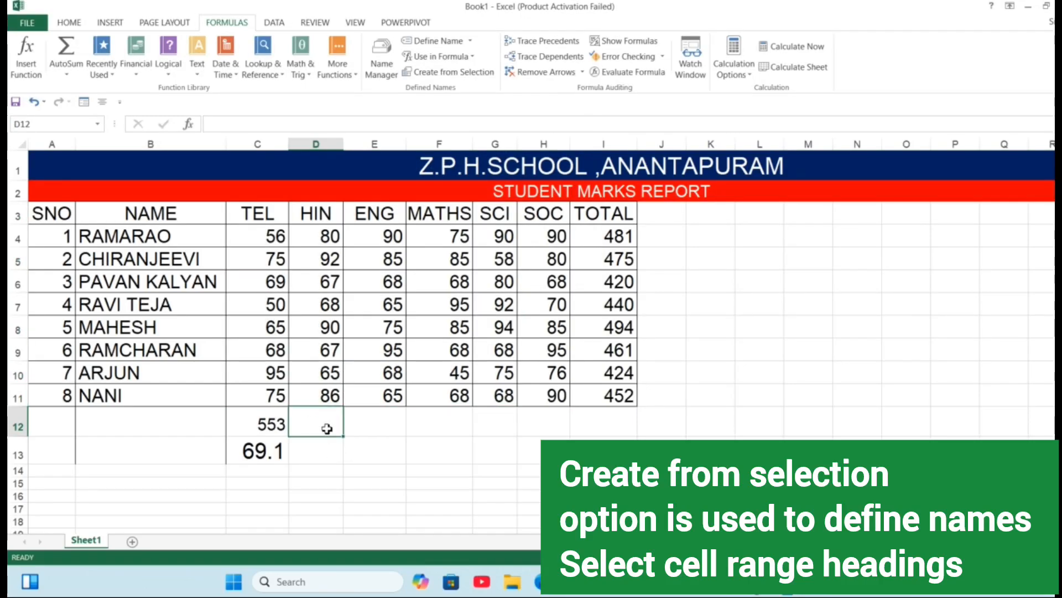
text(=)
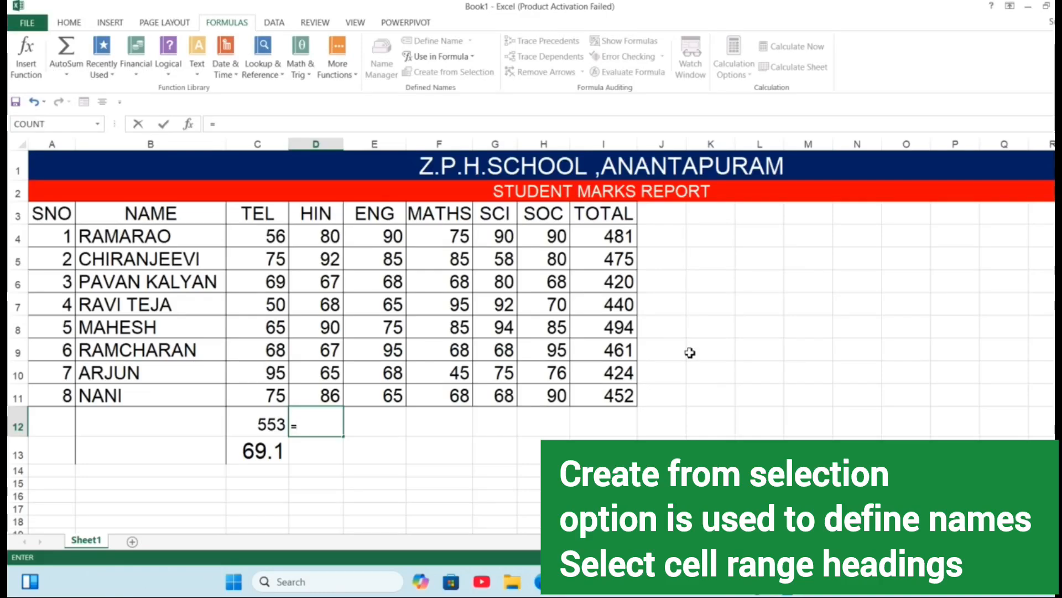
key(BackSpace)
click(71, 24)
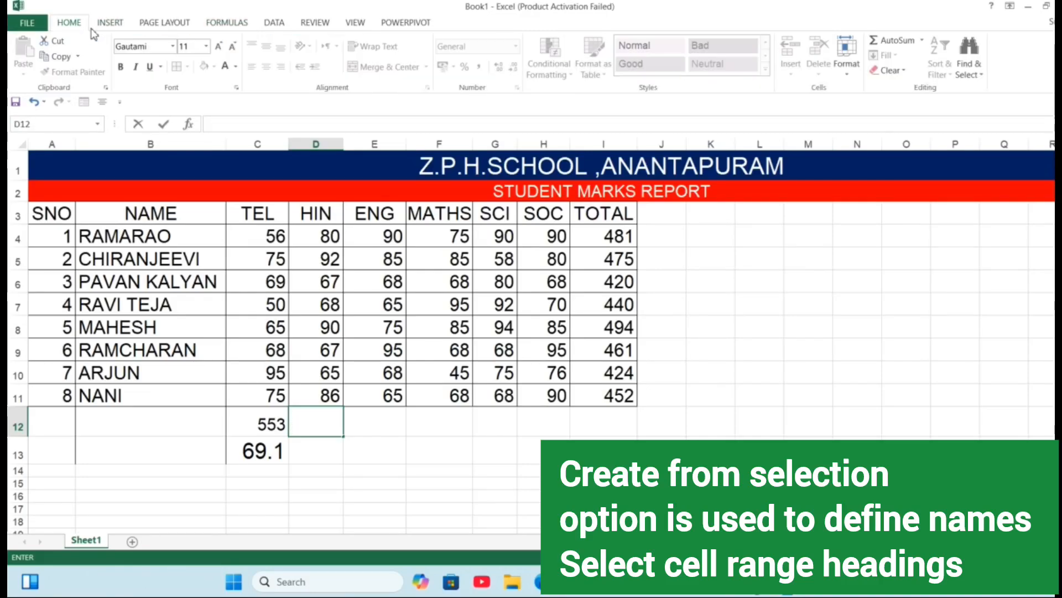
click(220, 47)
click(220, 47)
click(219, 48)
click(219, 48)
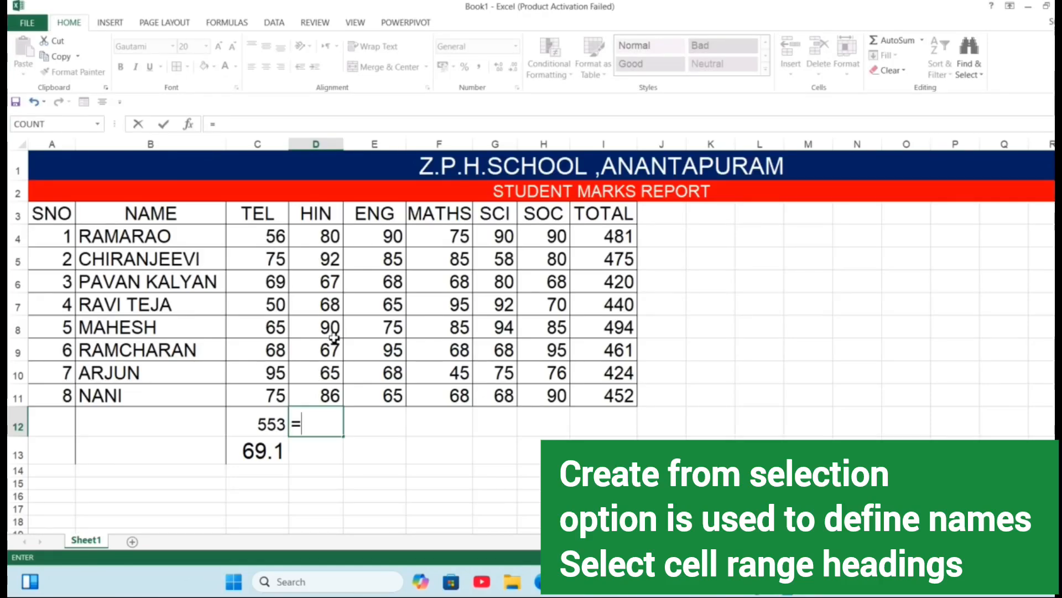
- Total the Hindi marks in cell D12 using the named range, with =SUM(HIN)
text(SUM)
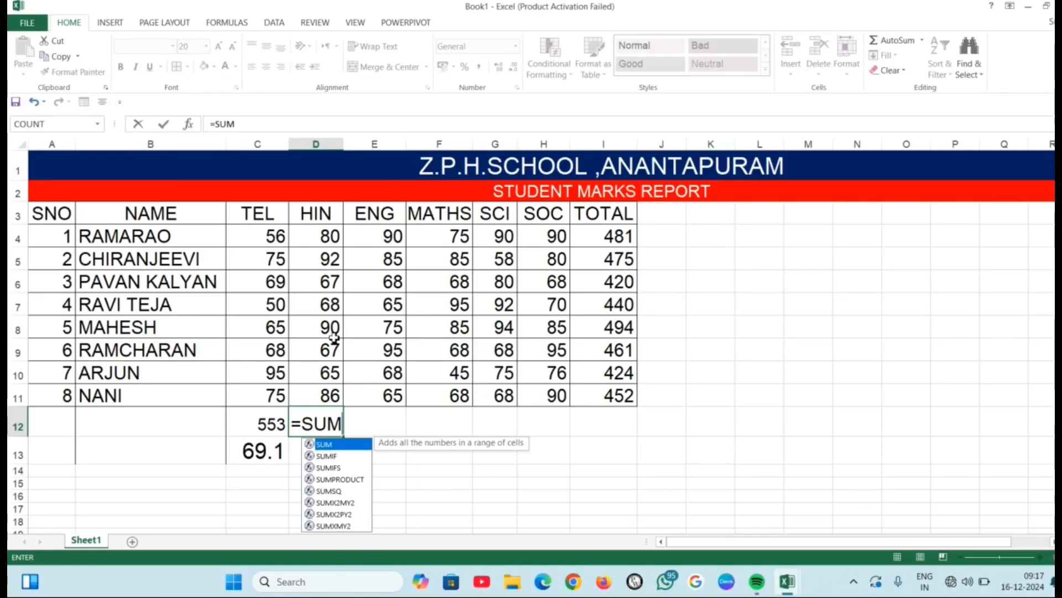
text(()
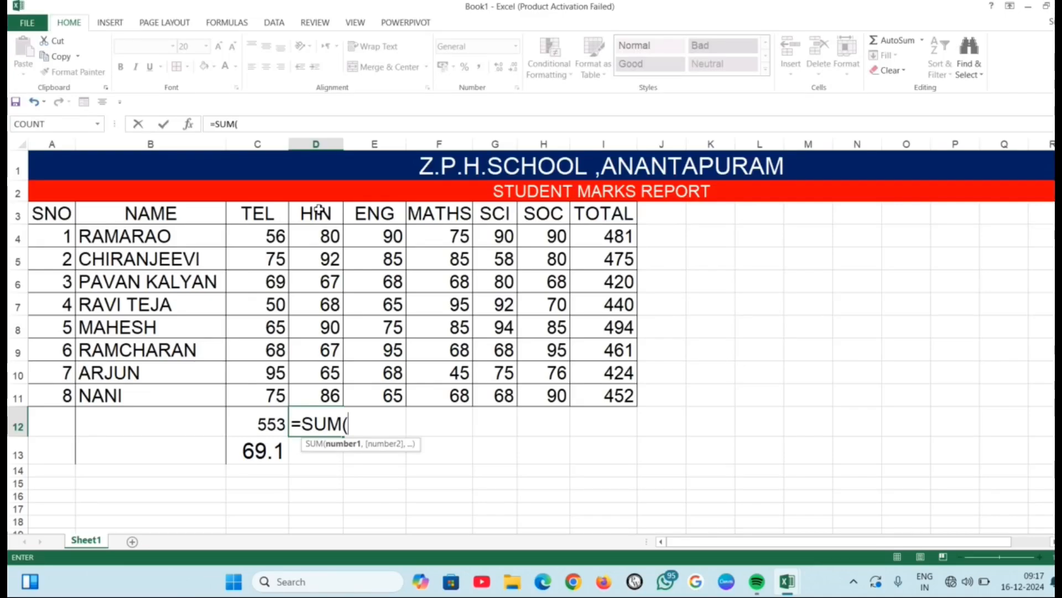
text(HI)
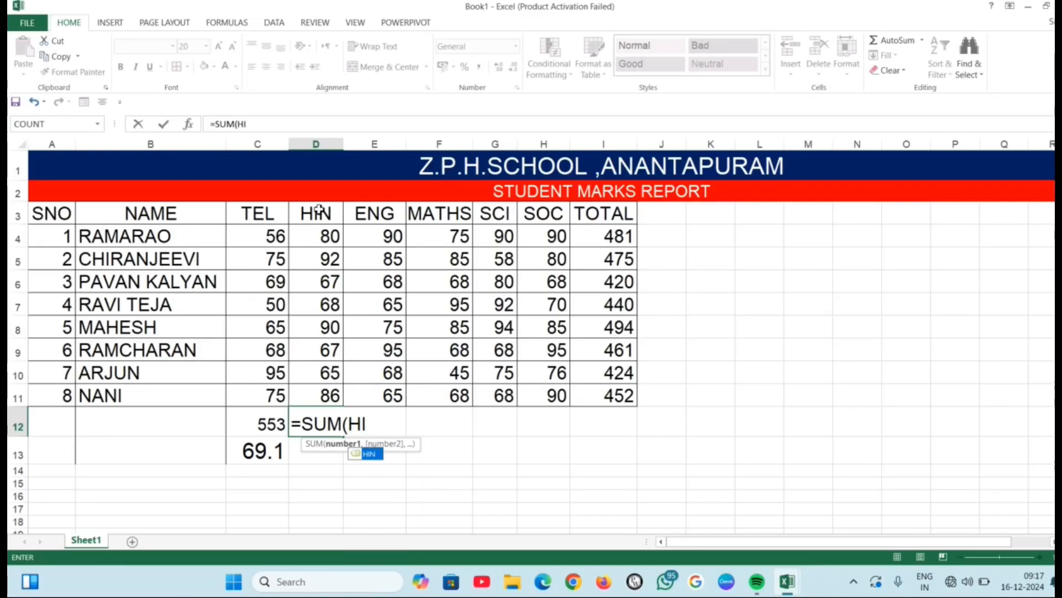
text(N)
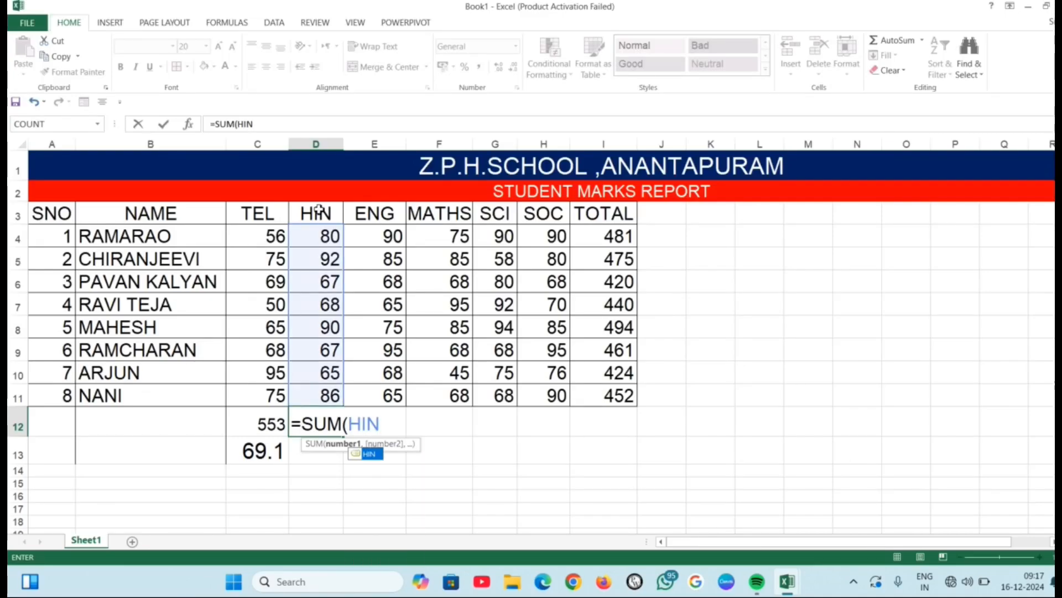
text())
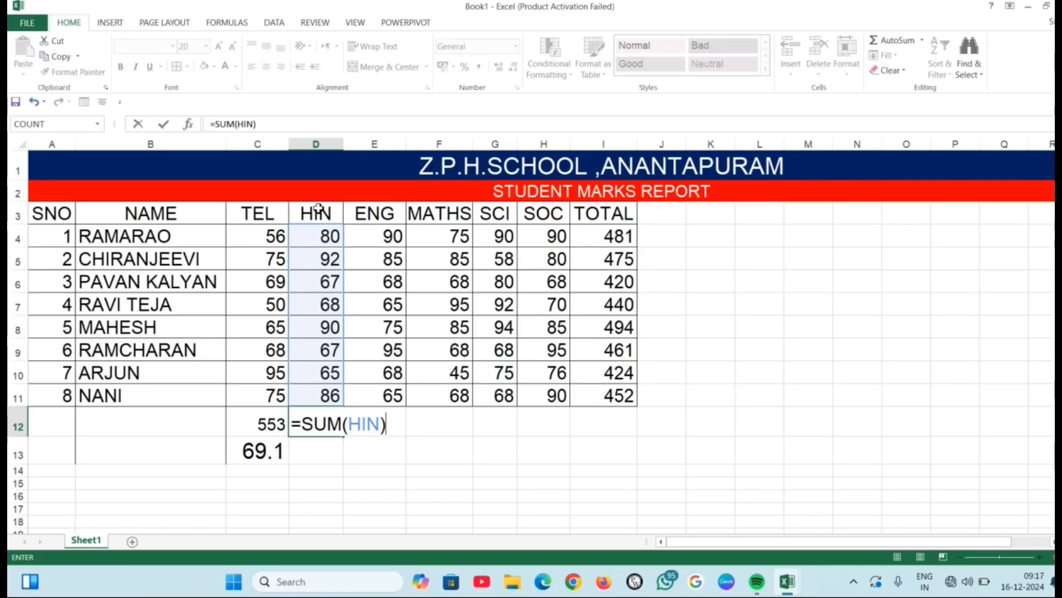
key(Return)
- Calculate the highest English mark in cell E12 with =MAX(ENG)
click(376, 425)
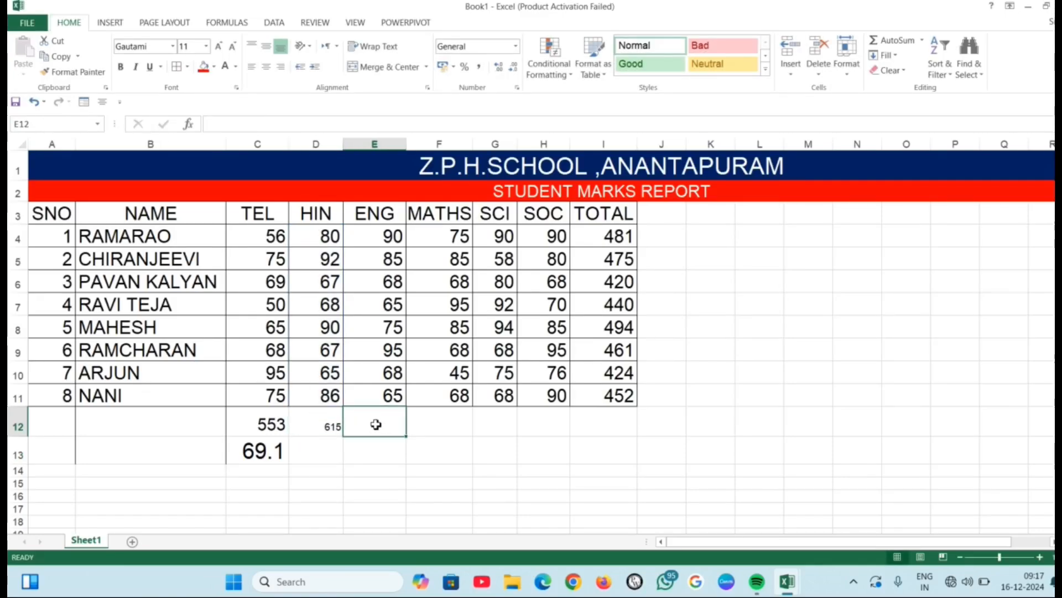
text(=)
click(246, 23)
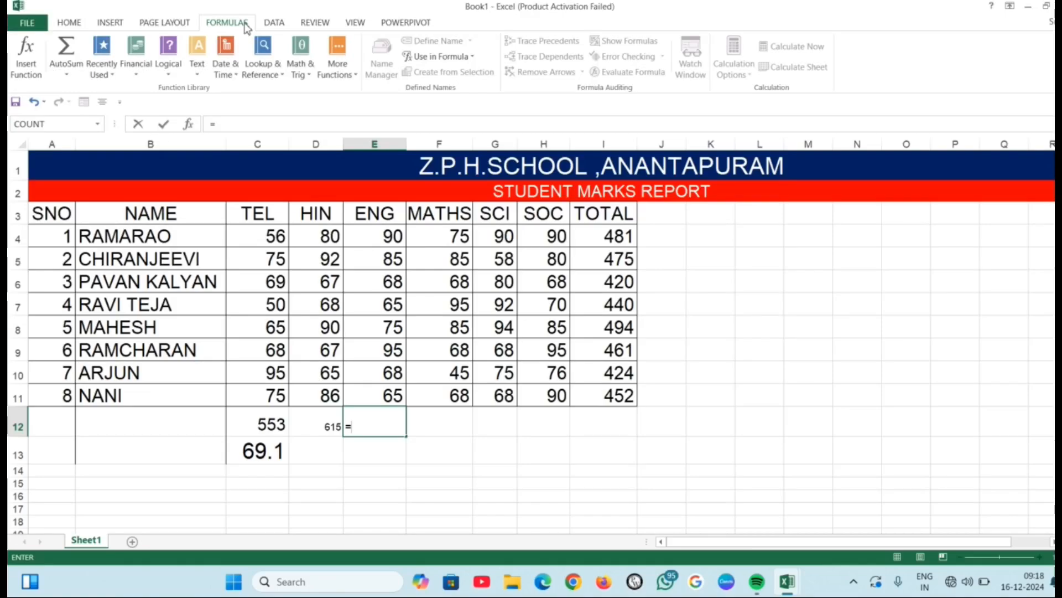
text(MAX)
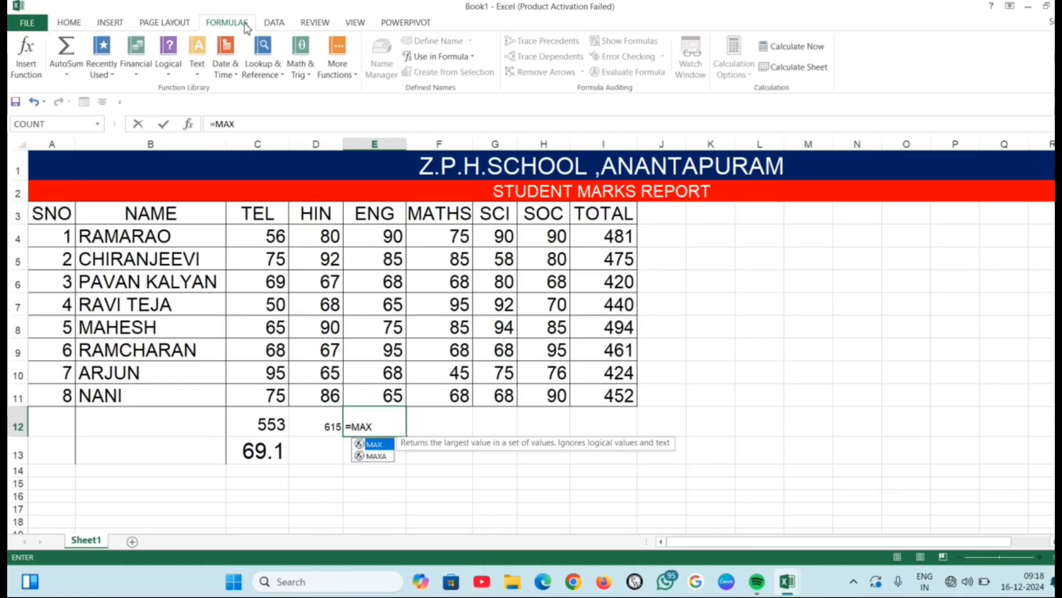
text(()
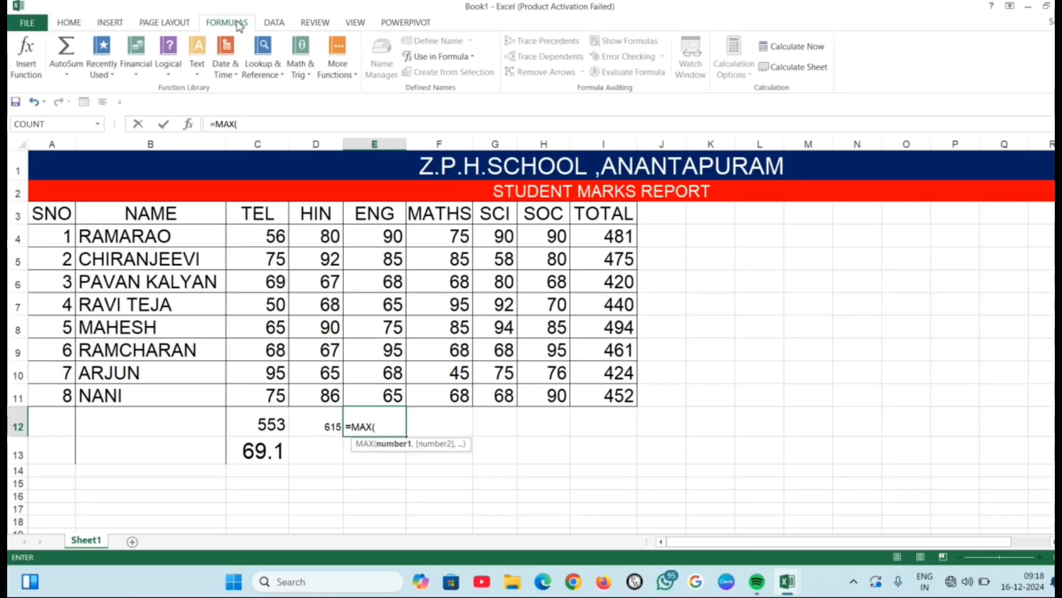
text(ENG)
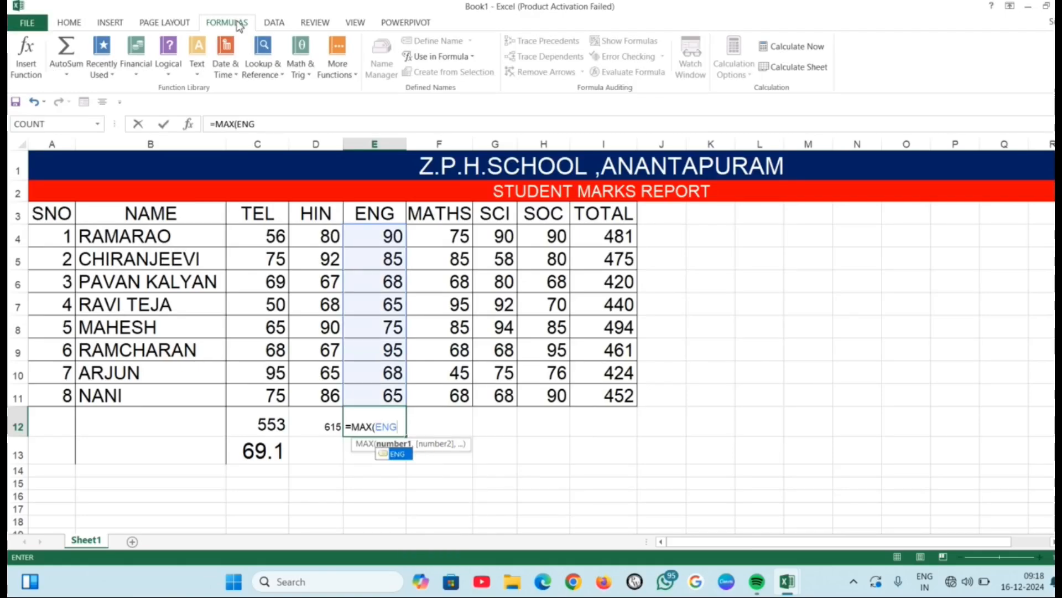
text())
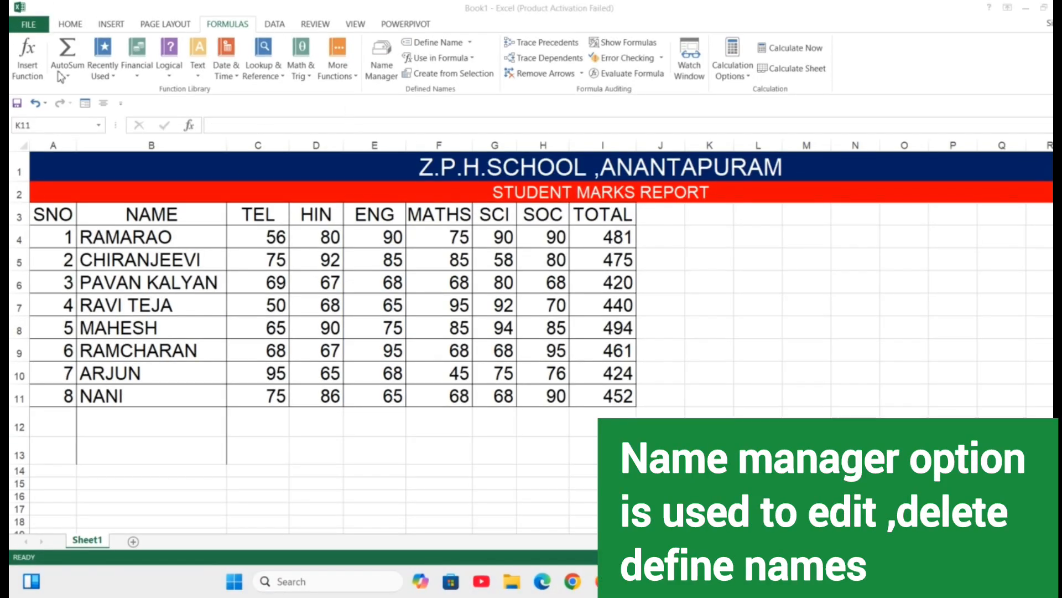
- Edit the defined name HIN in the Name Manager, reselecting D4:D11 as its range
click(394, 69)
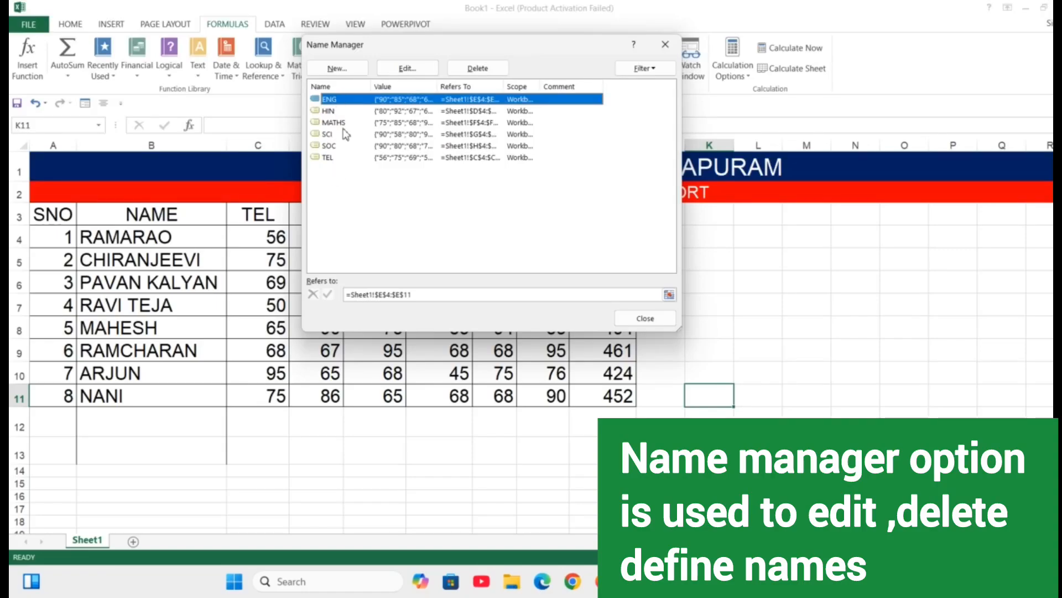
click(334, 112)
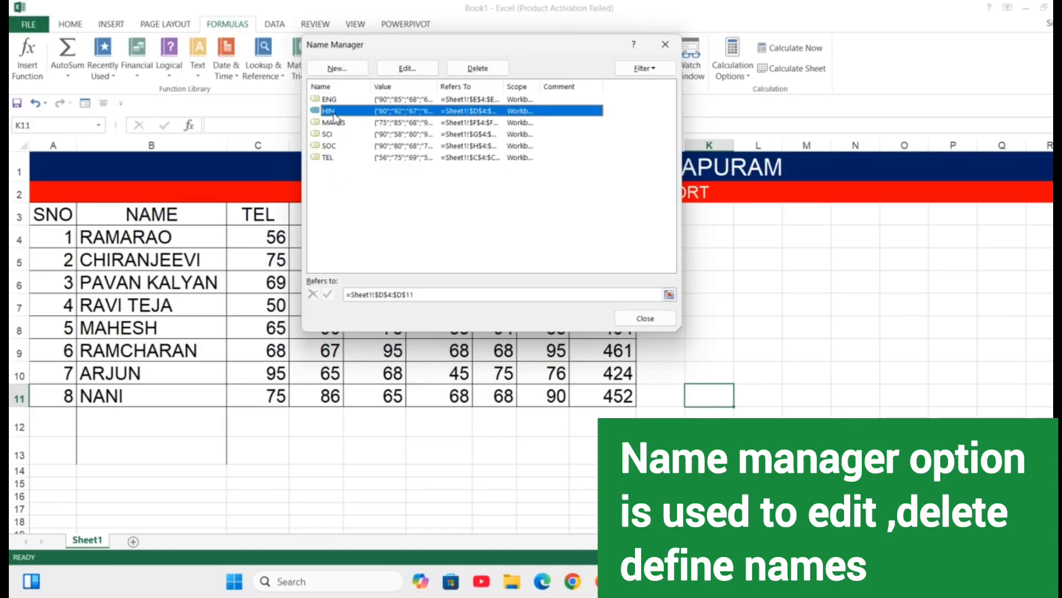
click(419, 71)
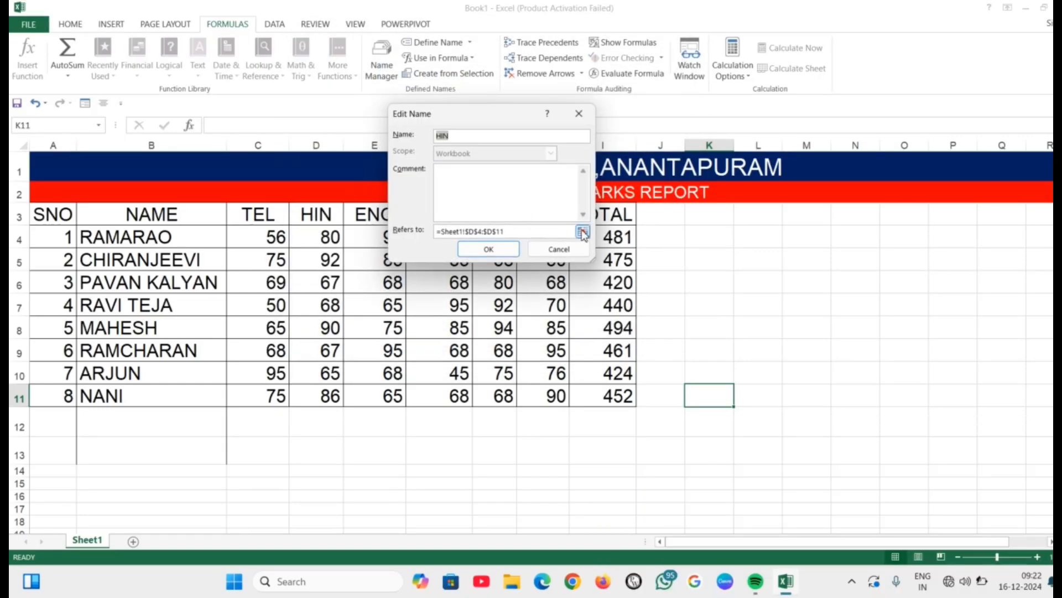
click(583, 231)
drag(318, 239, 337, 391)
click(583, 137)
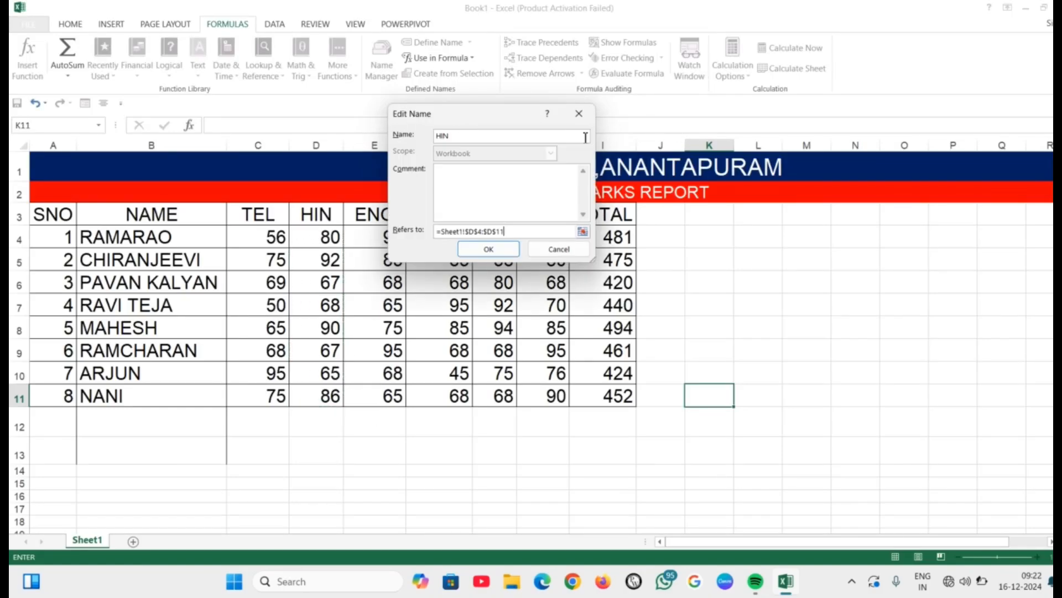
click(486, 248)
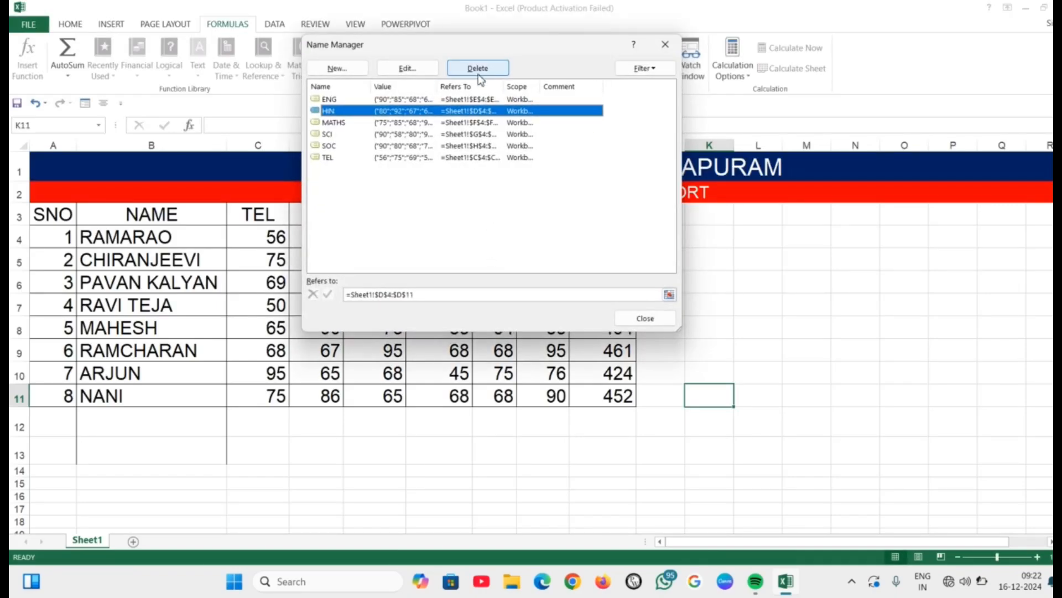
- Delete the defined name ENG and close the Name Manager
click(332, 100)
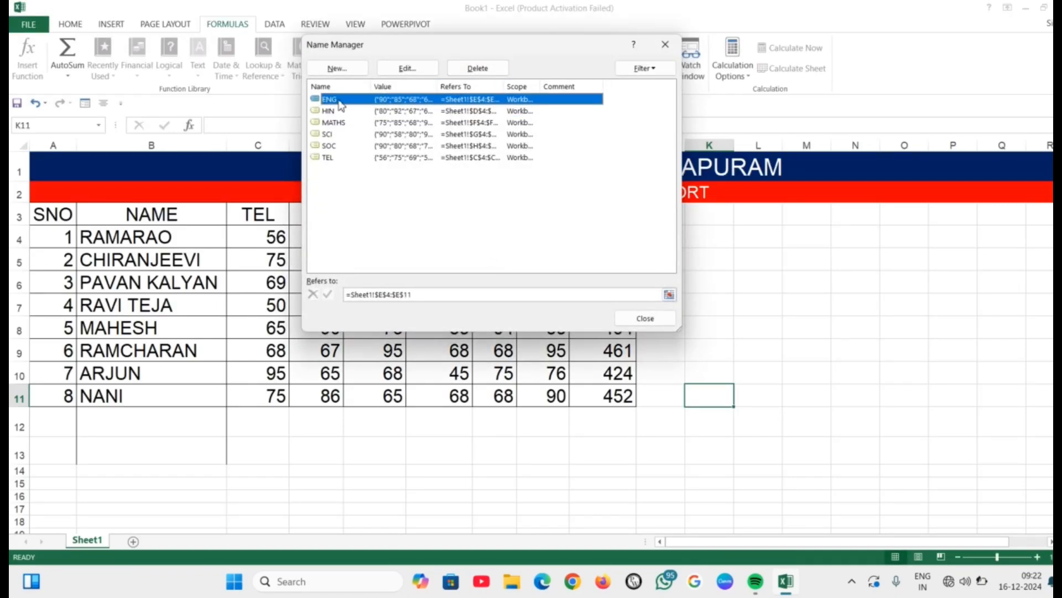
click(494, 71)
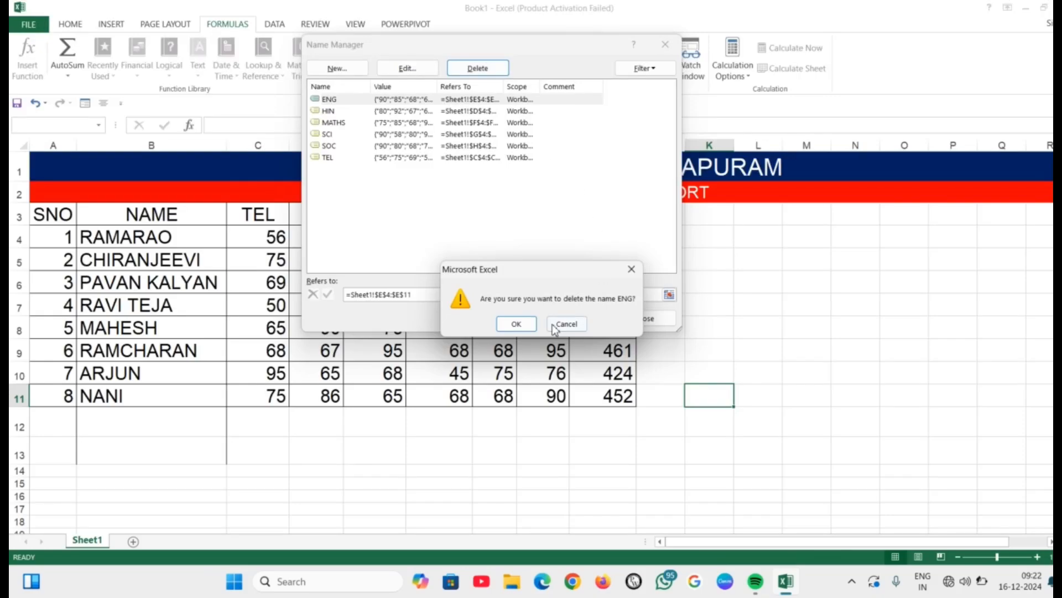
click(515, 324)
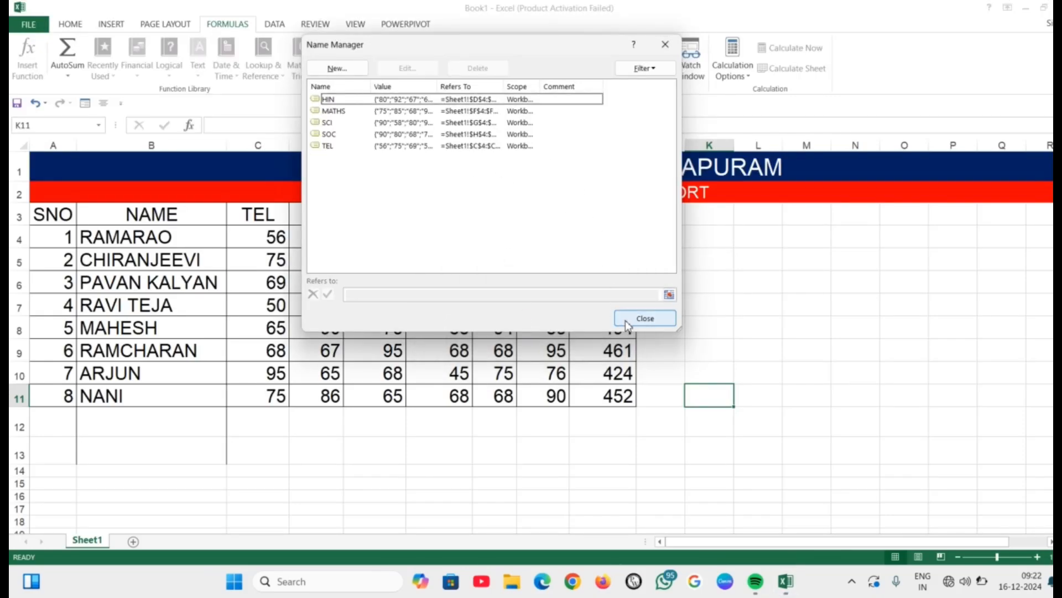
click(637, 320)
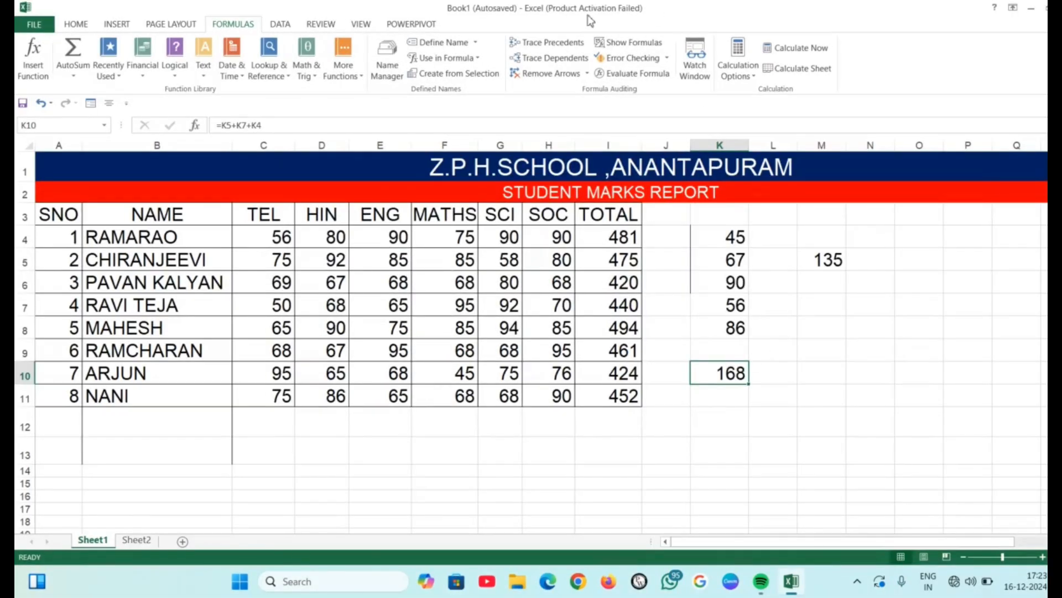
- Trace the precedents of the formulas in K10 and M5, and remove the arrows
click(570, 48)
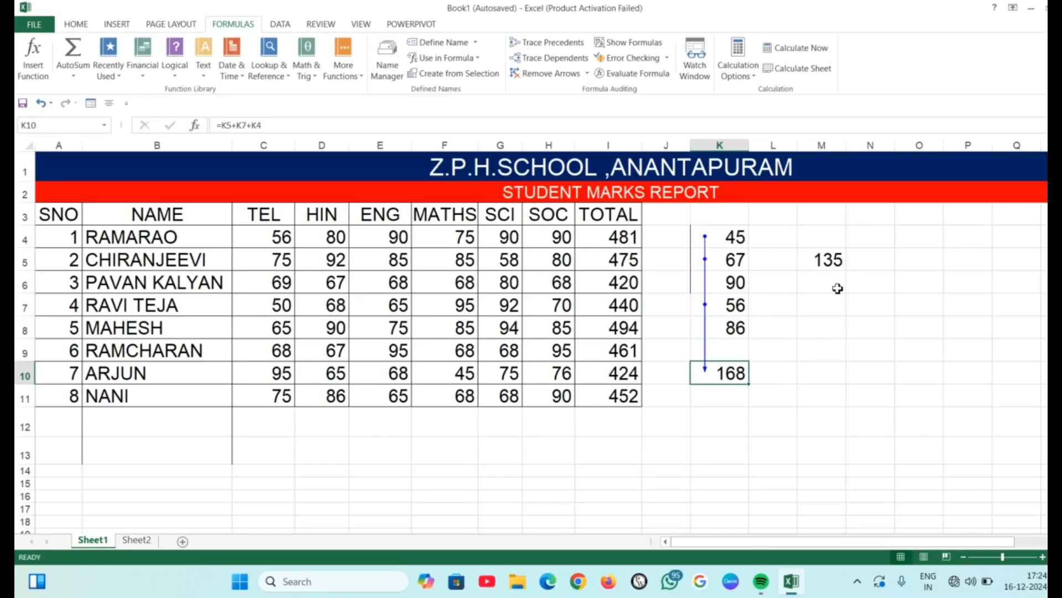
click(833, 260)
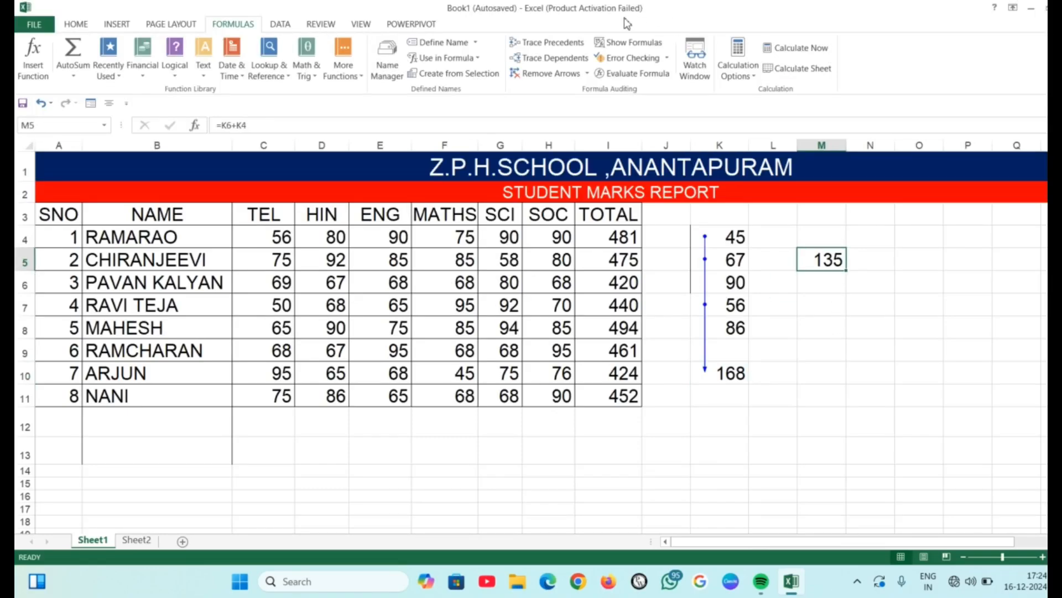
click(564, 45)
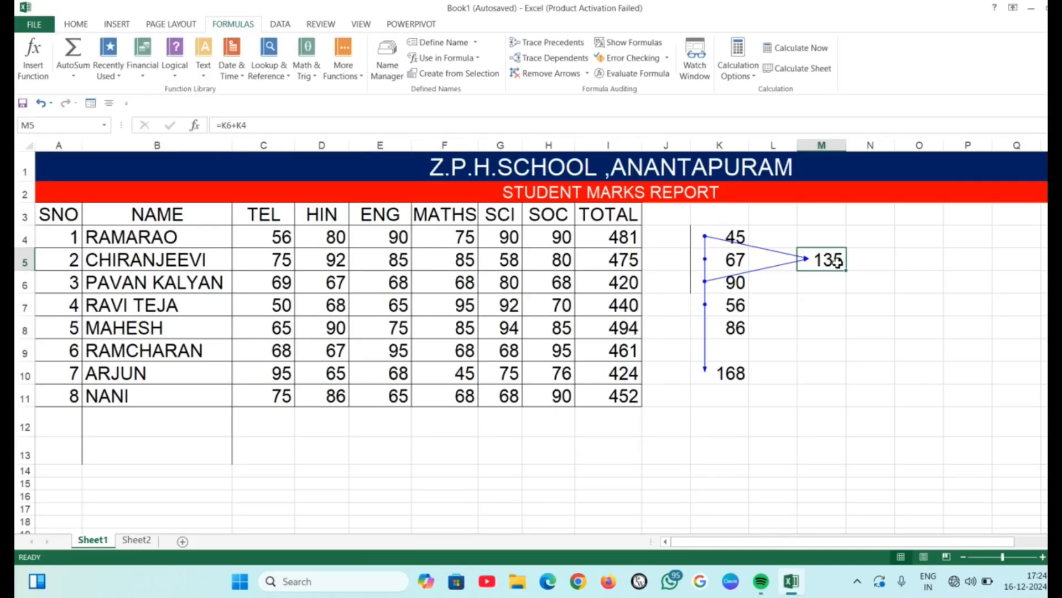
click(559, 74)
click(821, 328)
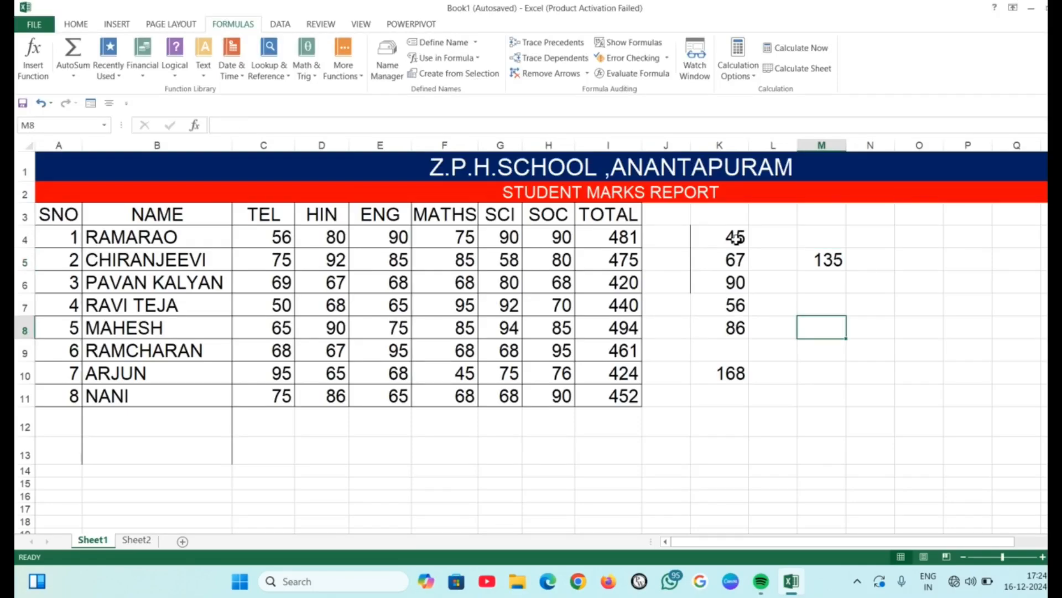
- Trace the dependents of cell K4, and remove the arrows
click(736, 238)
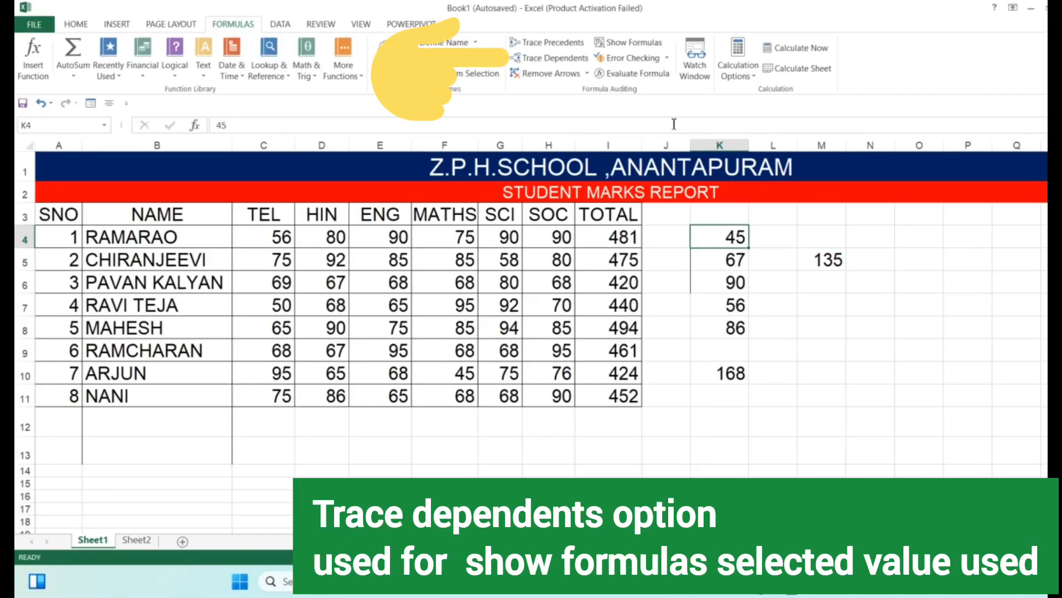
click(566, 62)
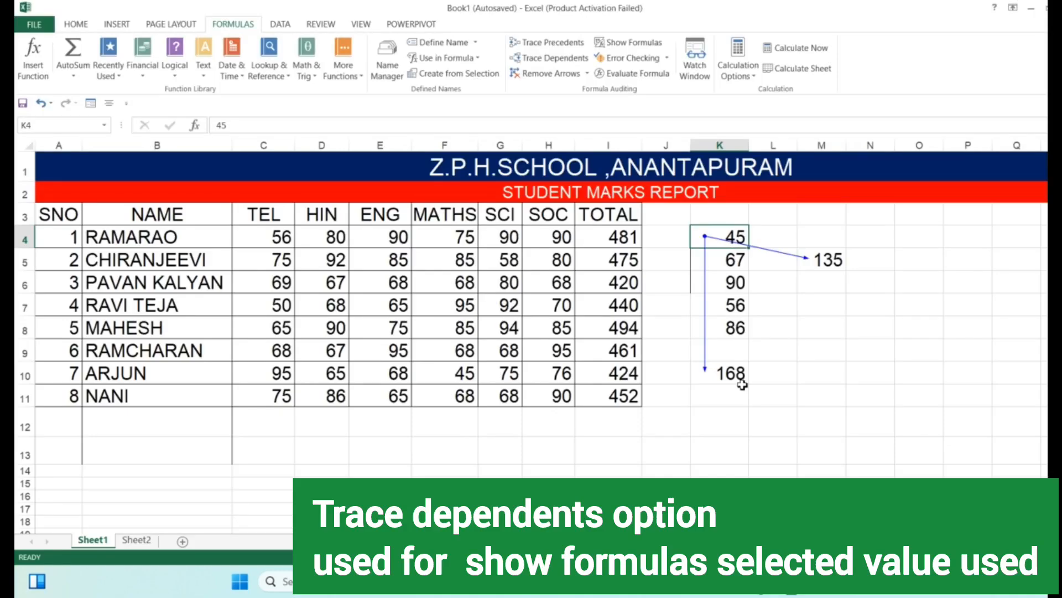
click(572, 81)
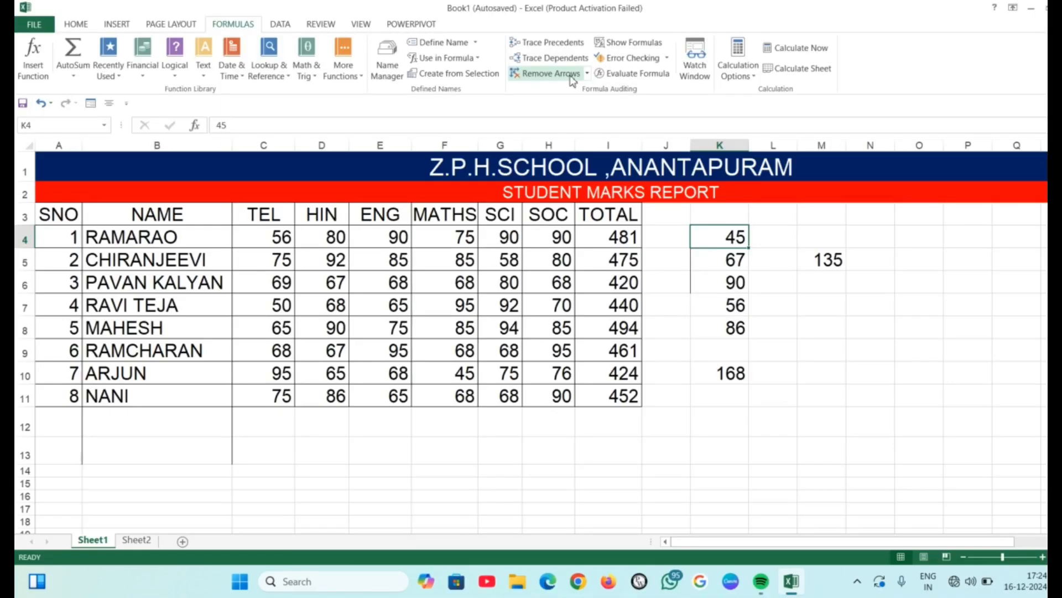
click(881, 329)
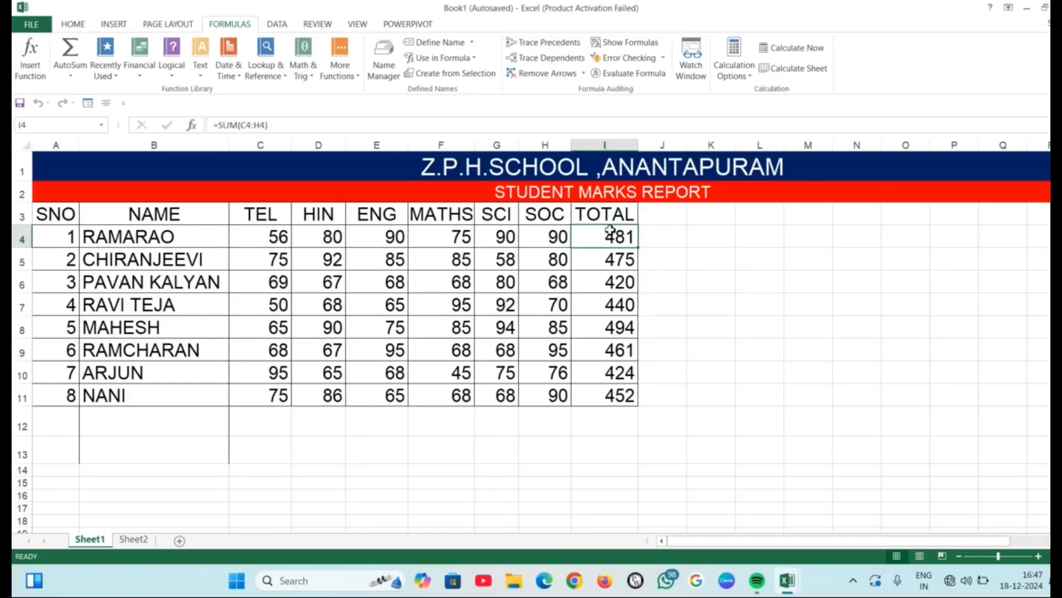
- Misspell the function in total cell I4 so its formula reads =SUn(C4:H4)
click(239, 127)
key(BackSpace)
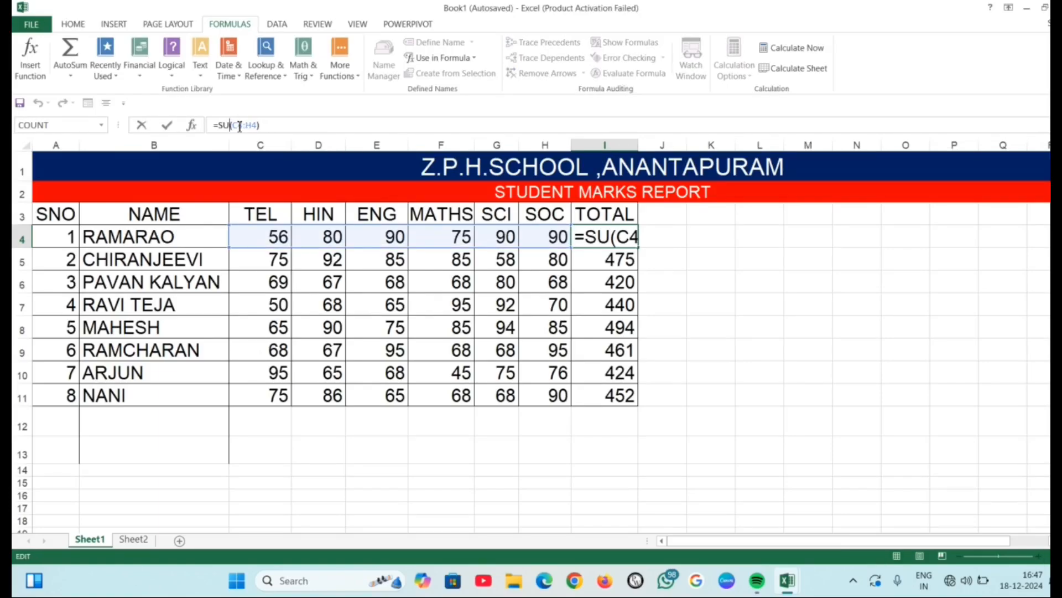
text(n)
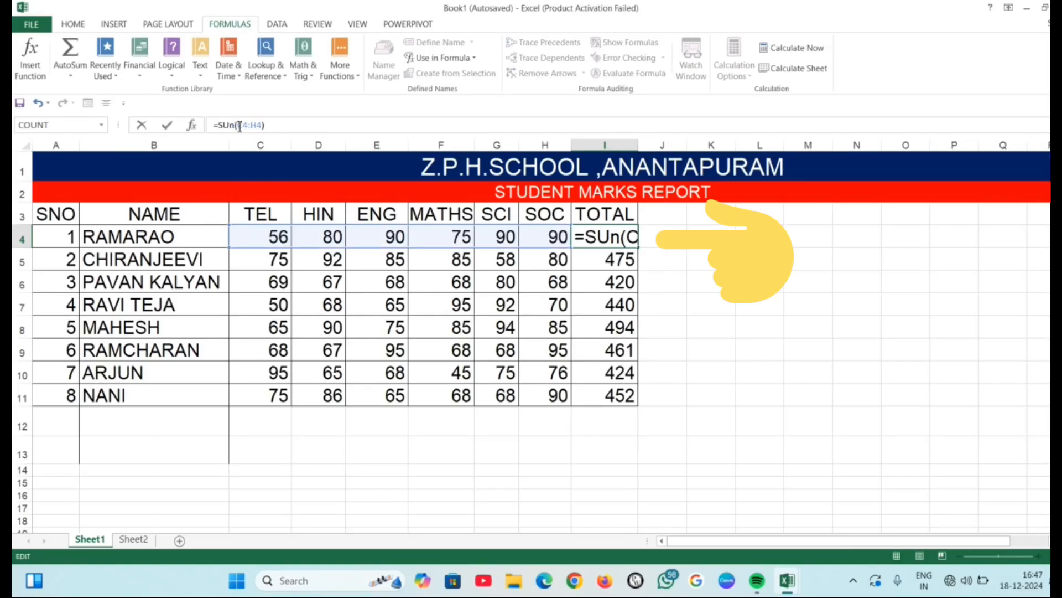
key(Return)
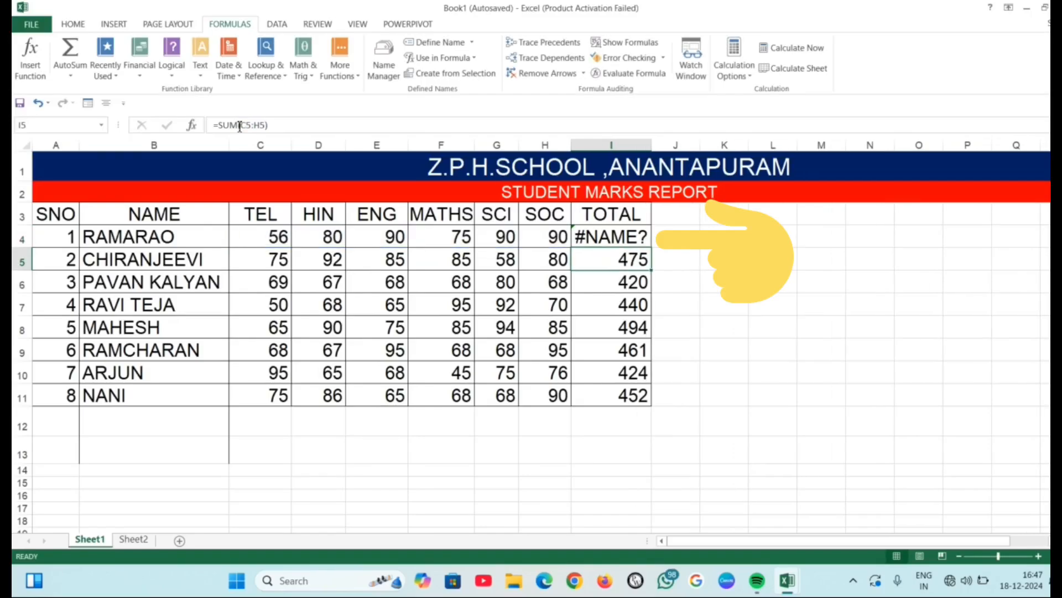
click(625, 237)
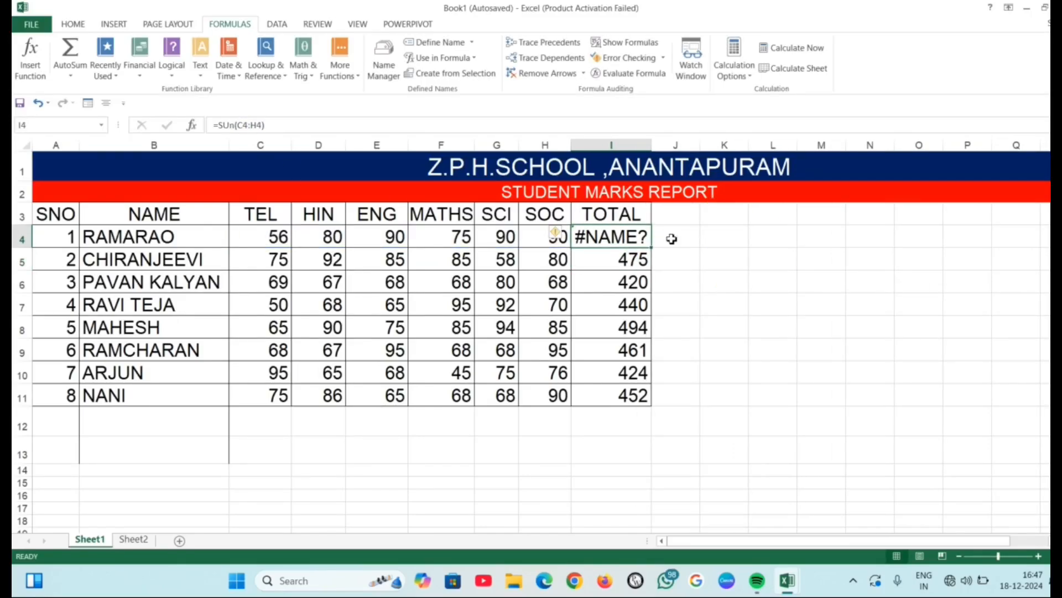
- Misspell the function in total cell I8 so its formula reads =SUn(C8:H8)
click(608, 327)
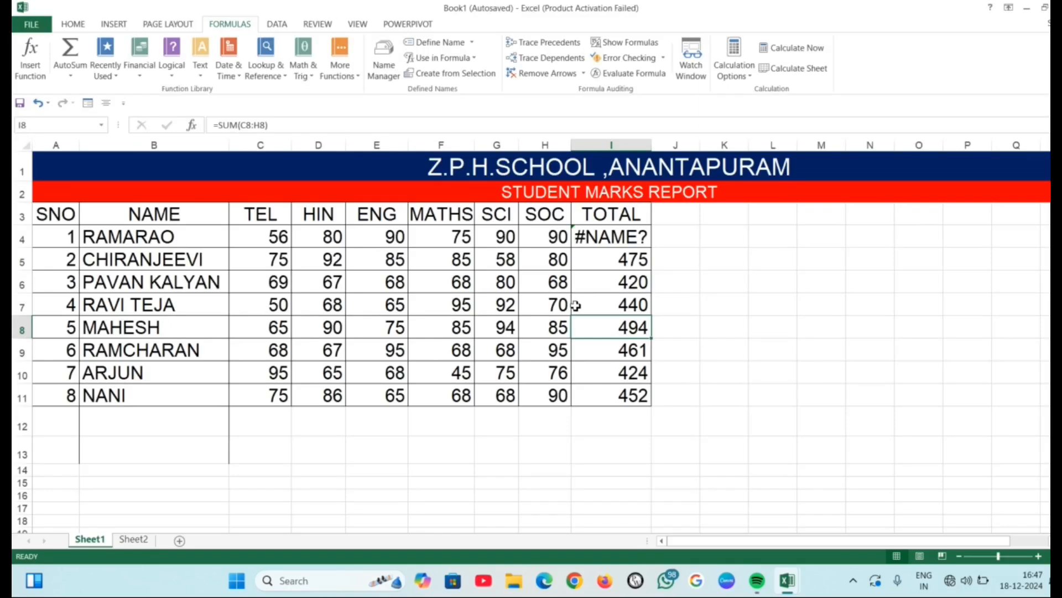
click(242, 126)
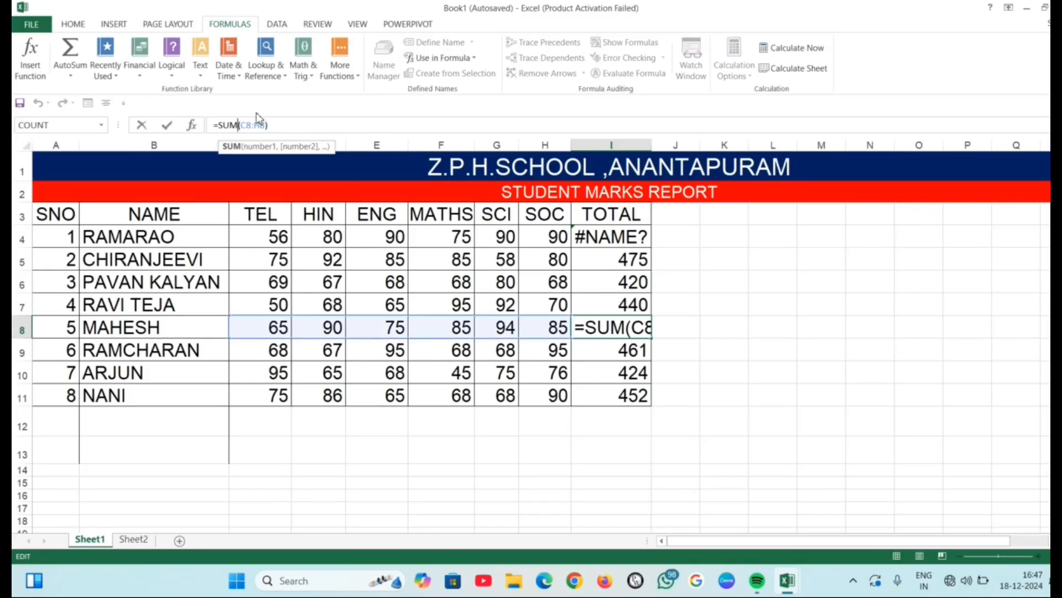
key(BackSpace)
text(n)
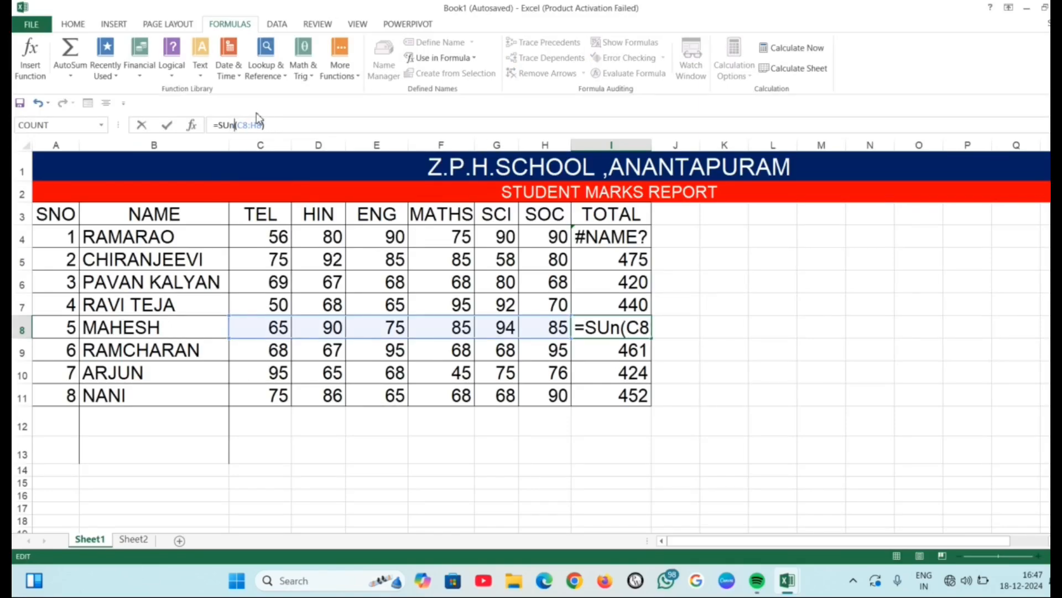
key(Return)
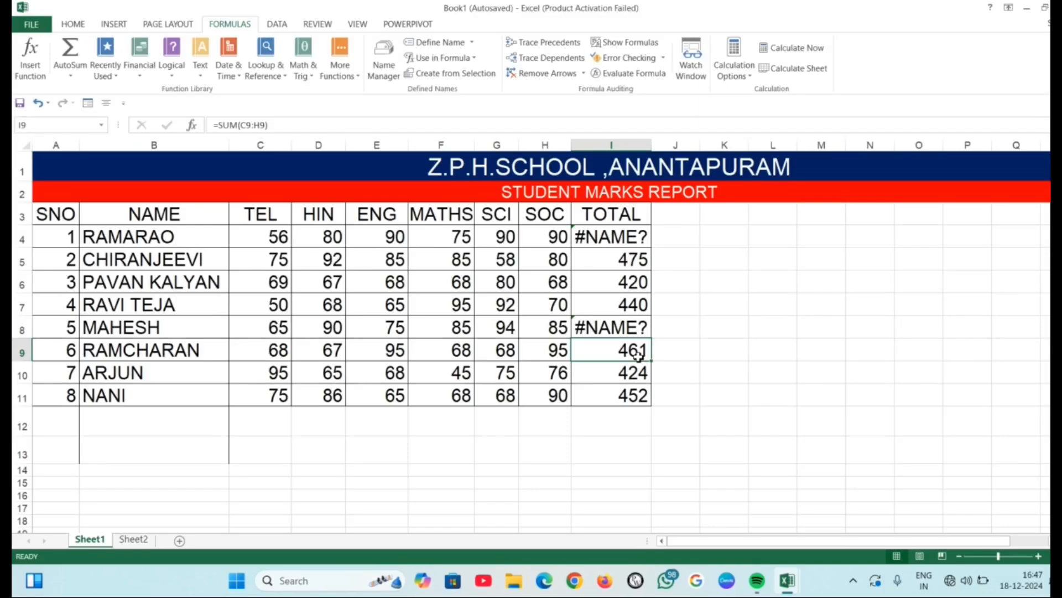
- Run Error Checking from cell I4, advance to the next error and return to the previous one
click(607, 238)
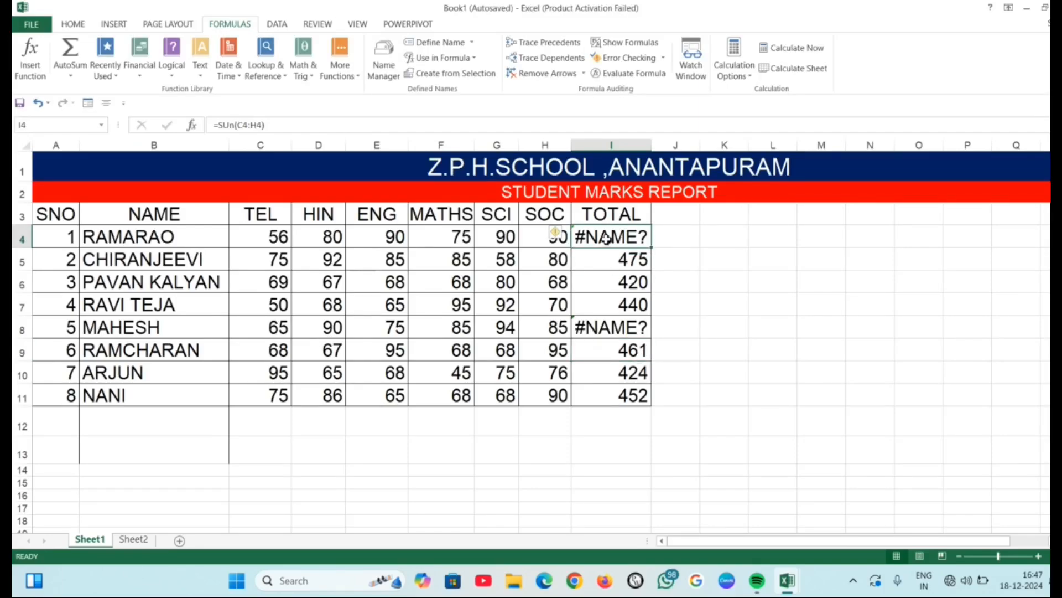
click(628, 59)
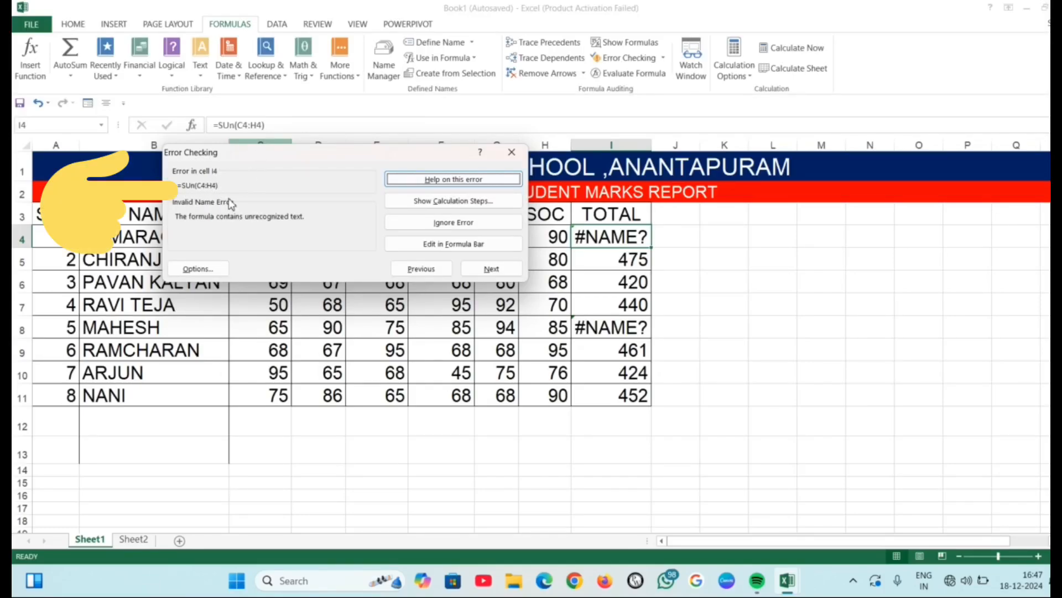
click(492, 269)
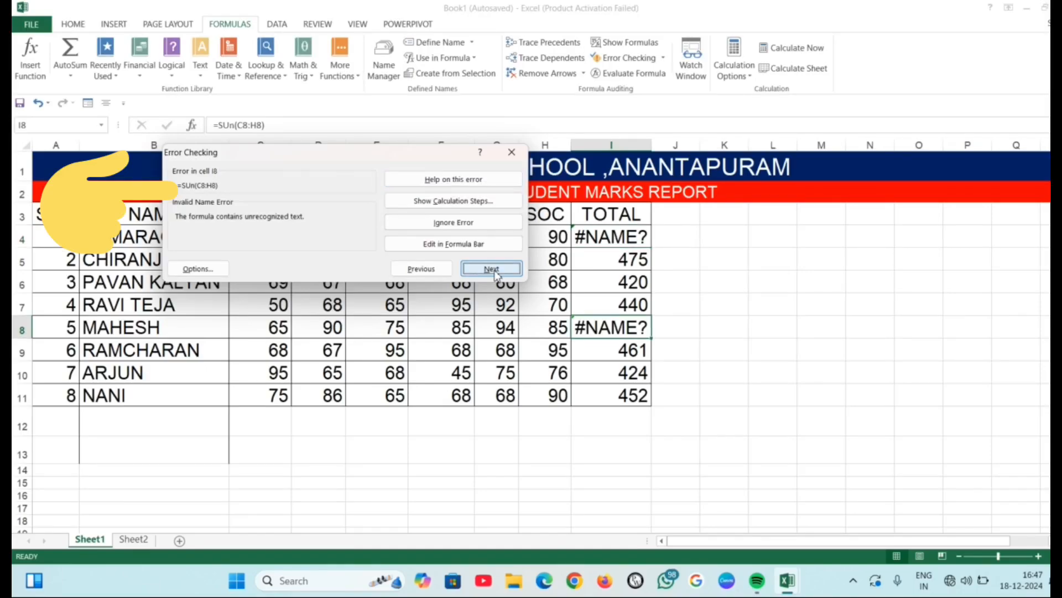
click(422, 269)
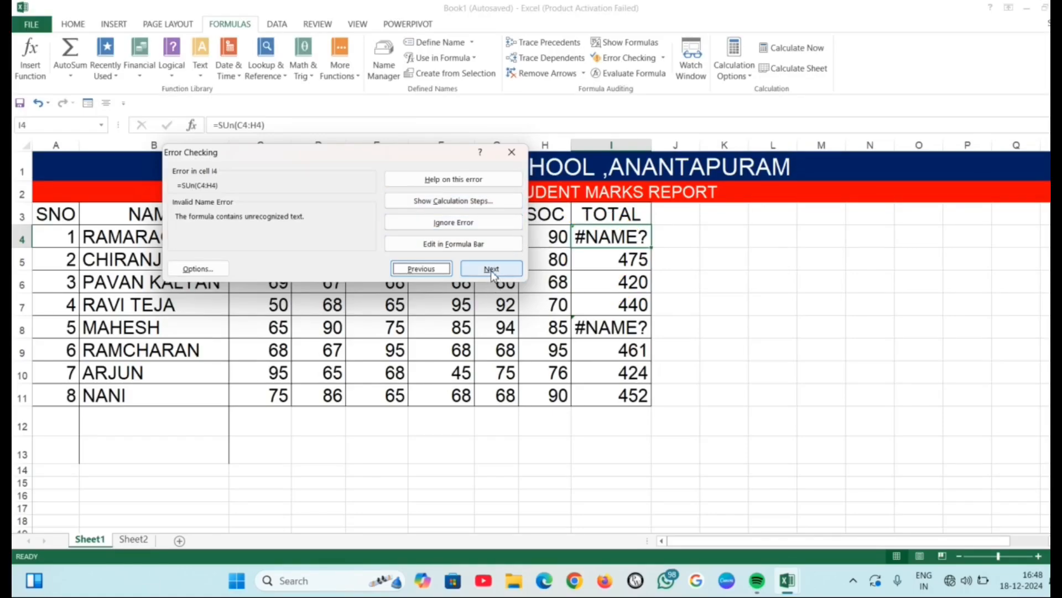
- Correct the formula in I4 to =SUM(C4:H4) from Error Checking, and resume the check through the next reported issues
click(486, 247)
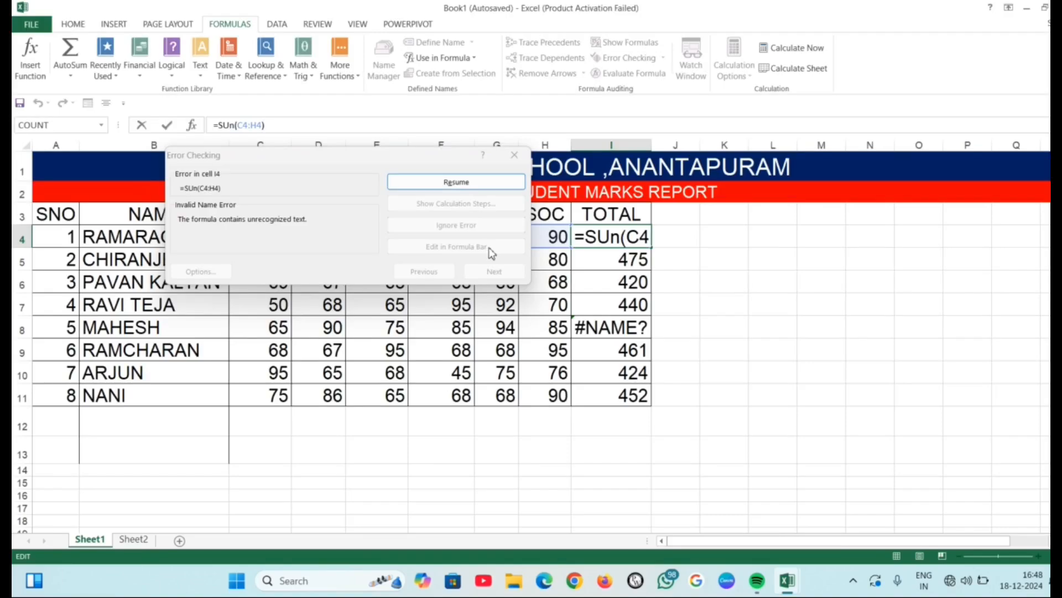
click(621, 237)
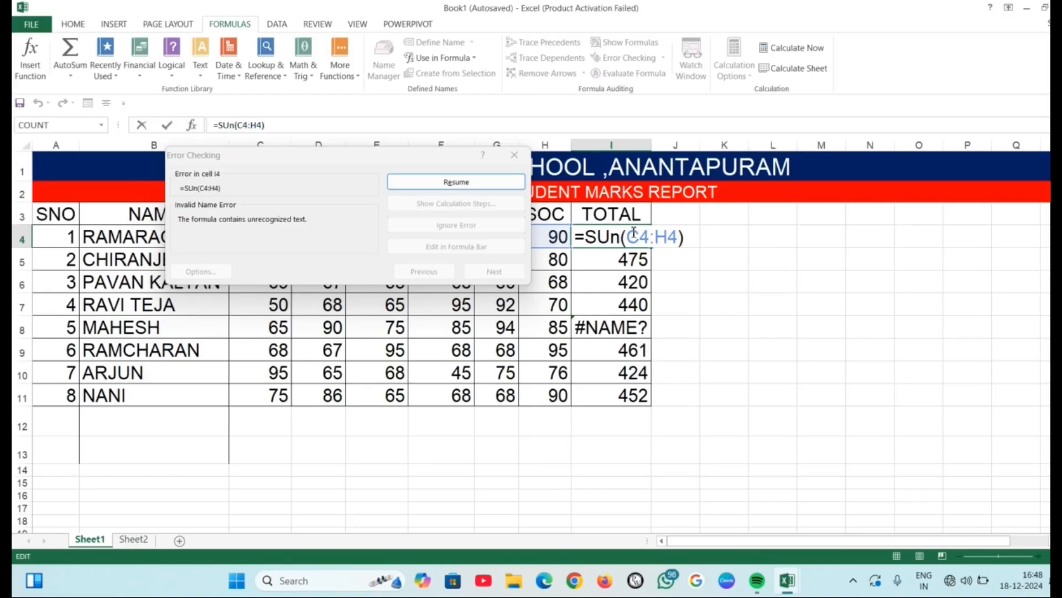
key(BackSpace)
text(m)
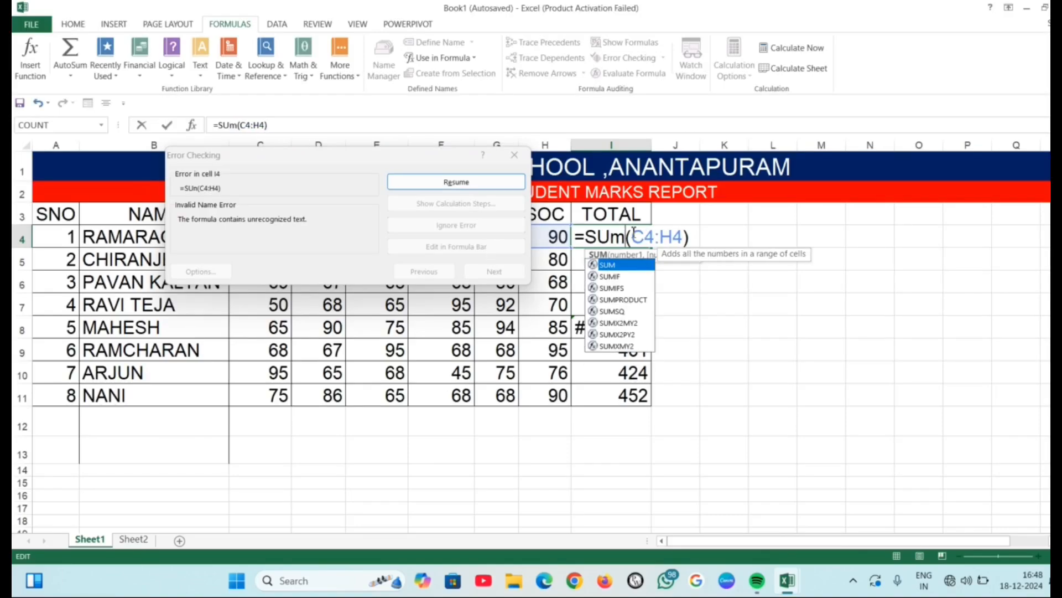
key(Return)
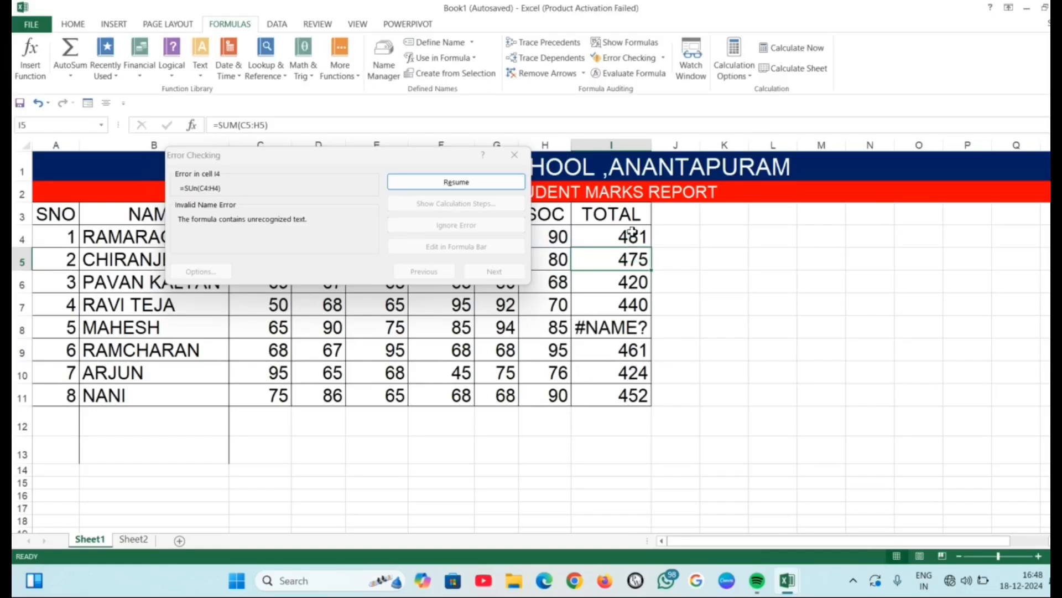
click(476, 186)
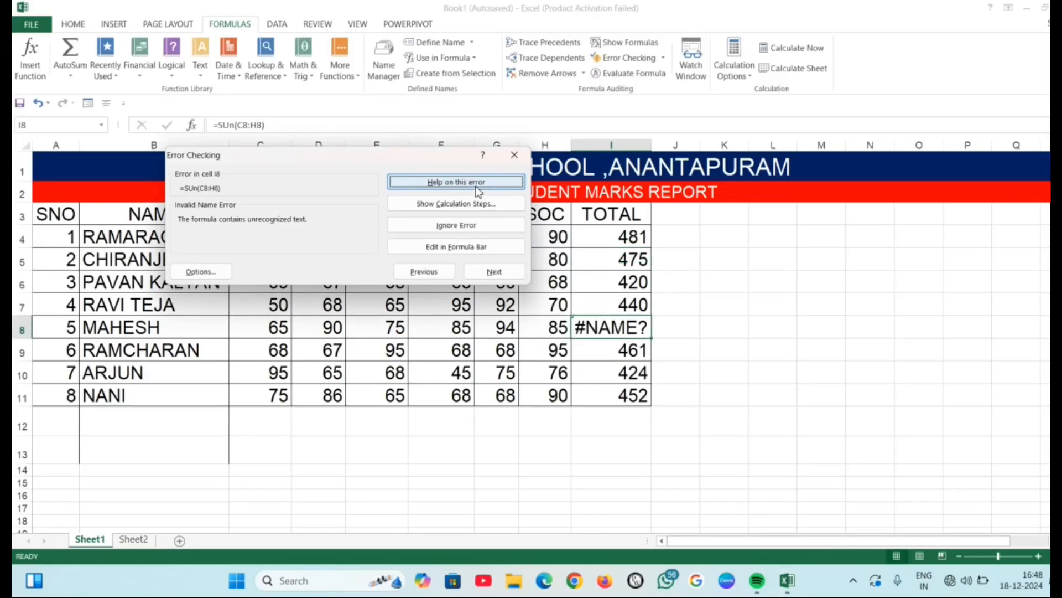
click(495, 271)
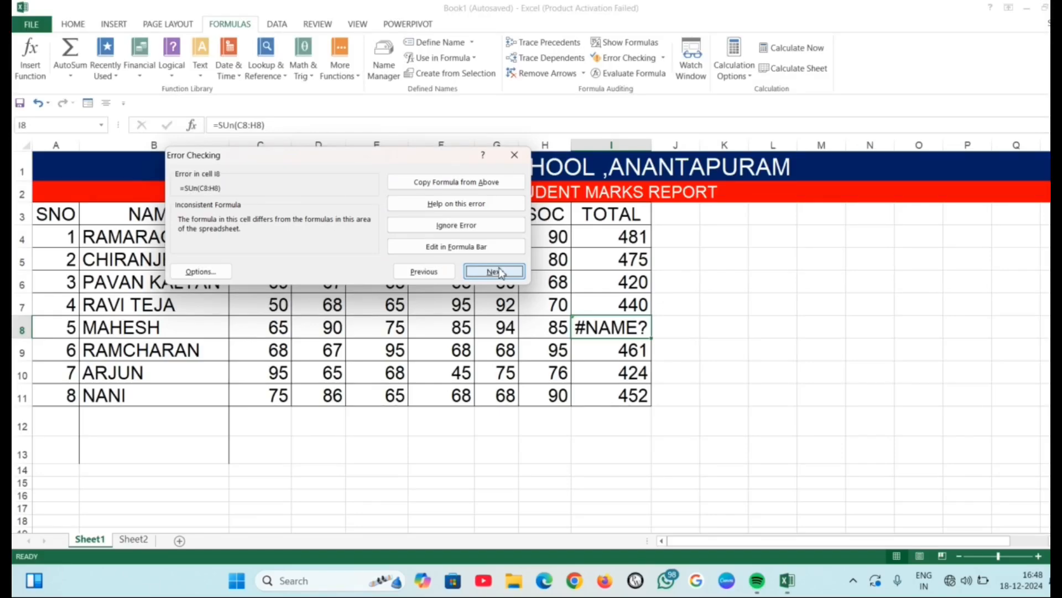
- Correct the formula in I8 to =SUM(C8:H8) from Error Checking, and close the error check
click(482, 247)
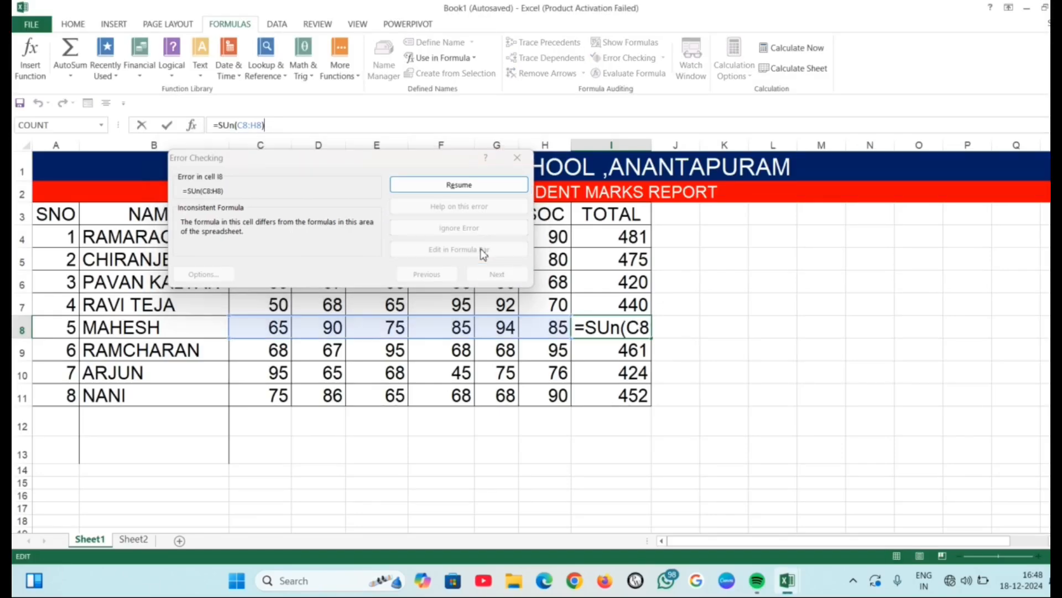
click(618, 329)
key(BackSpace)
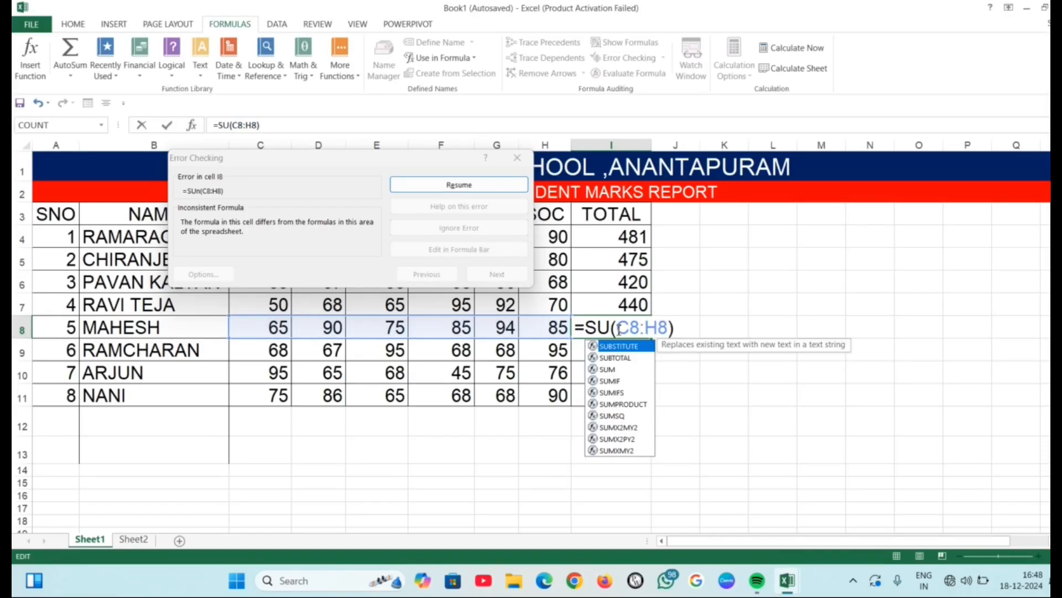
text(m)
key(Return)
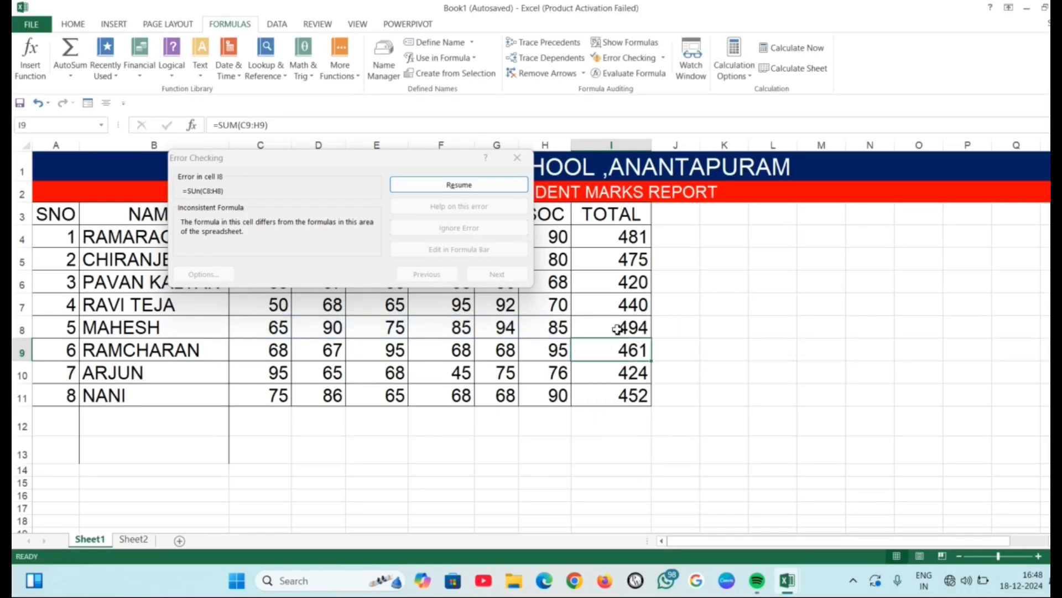
click(518, 158)
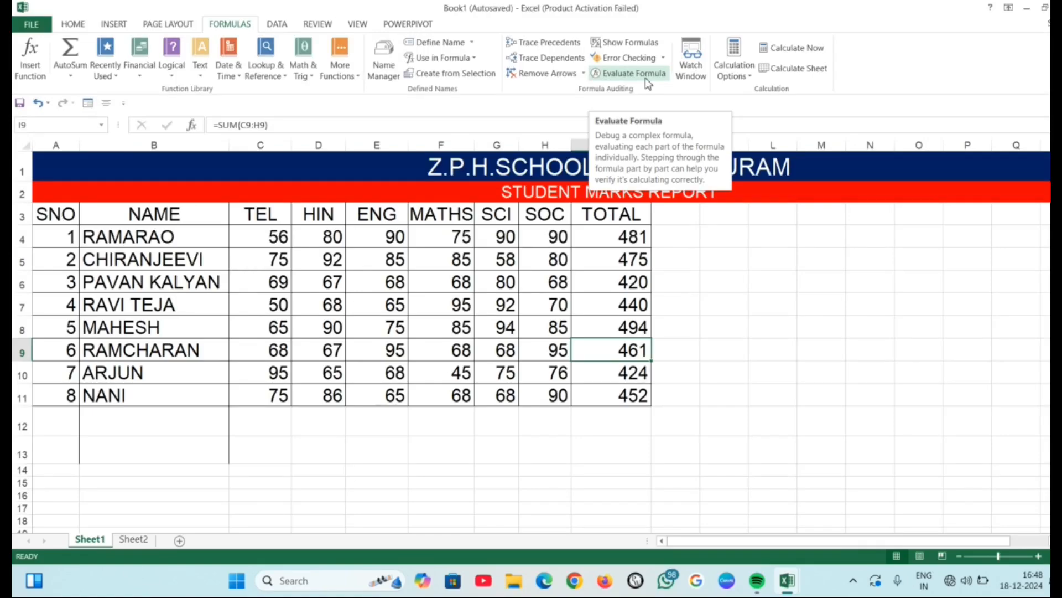
- Evaluate the total formula in cell I4 step by step with Evaluate Formula, and close the evaluation
click(626, 237)
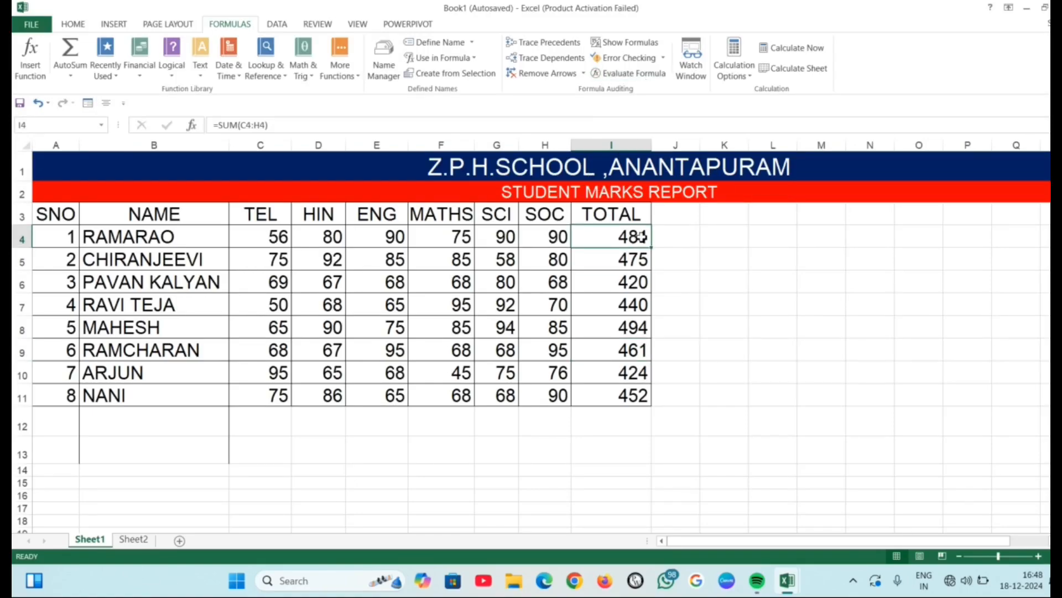
click(623, 72)
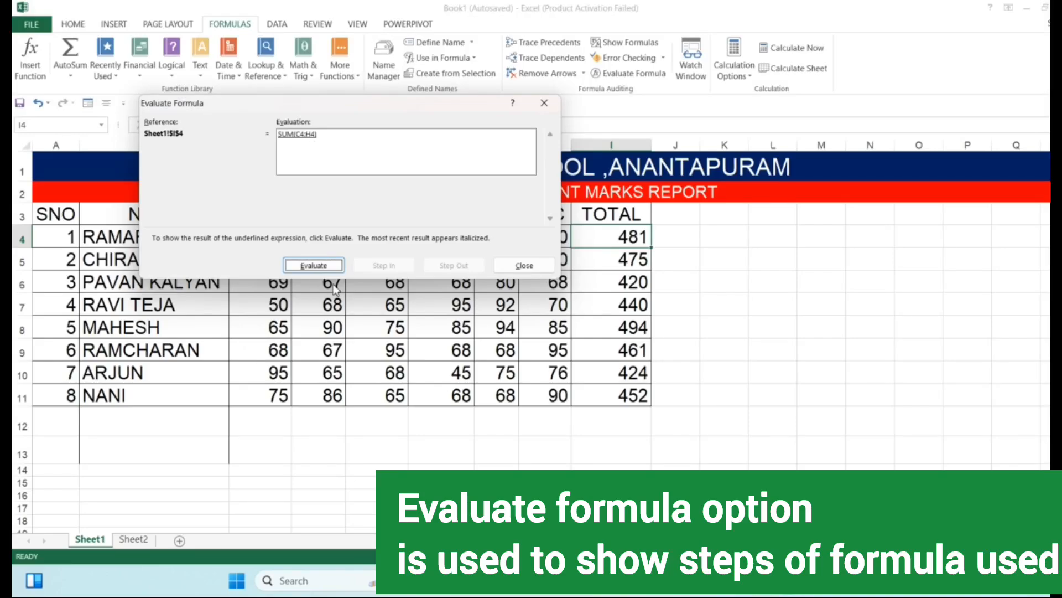
click(329, 267)
click(326, 265)
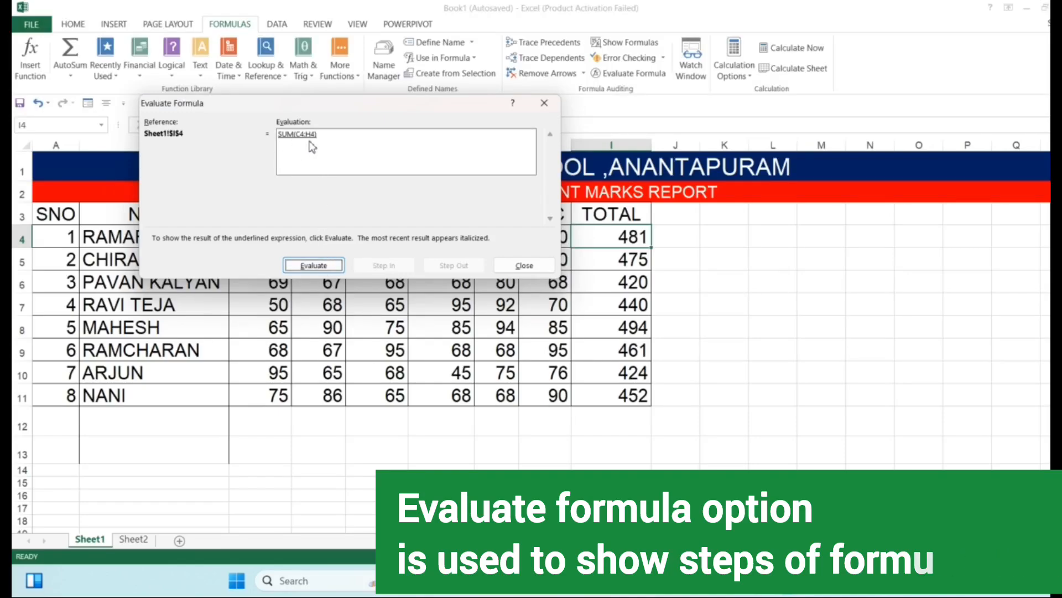
click(327, 266)
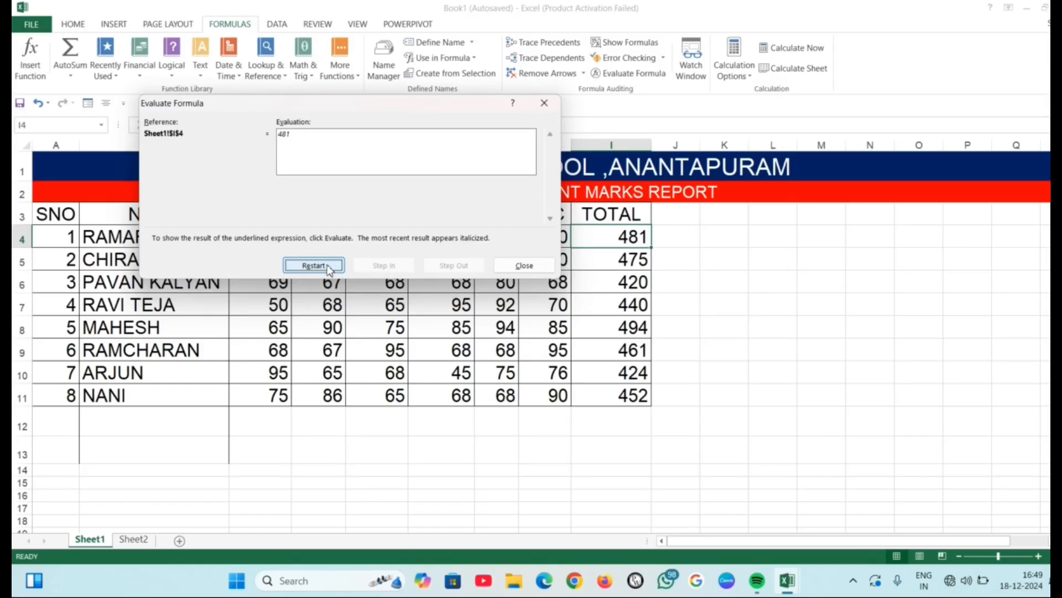
click(510, 266)
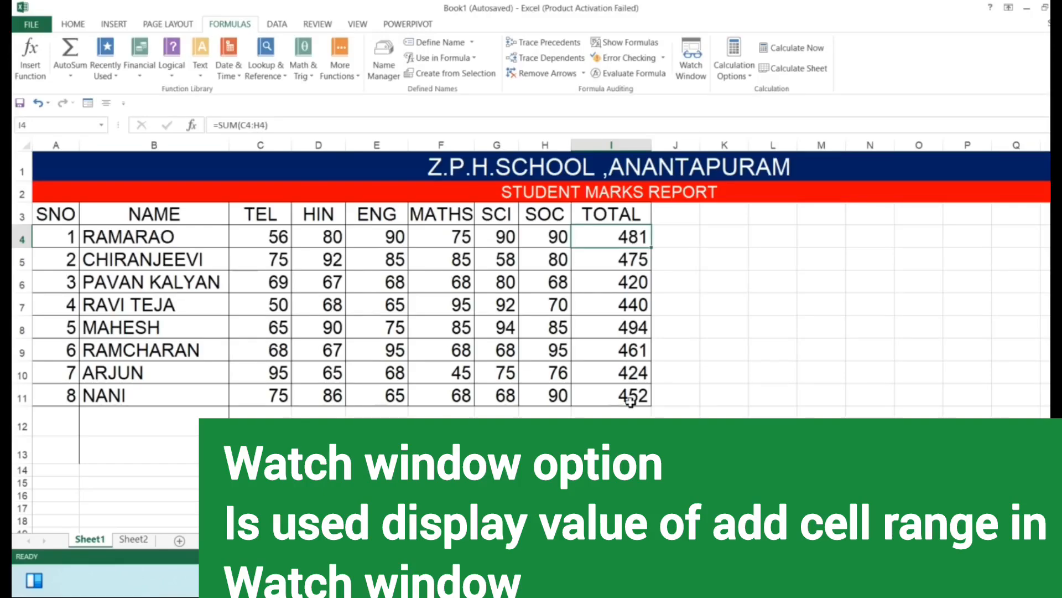
- Enter the grand total formula =SUM(I4:I11) in cell I44, far below the marks table
scroll(629, 418, down, 8)
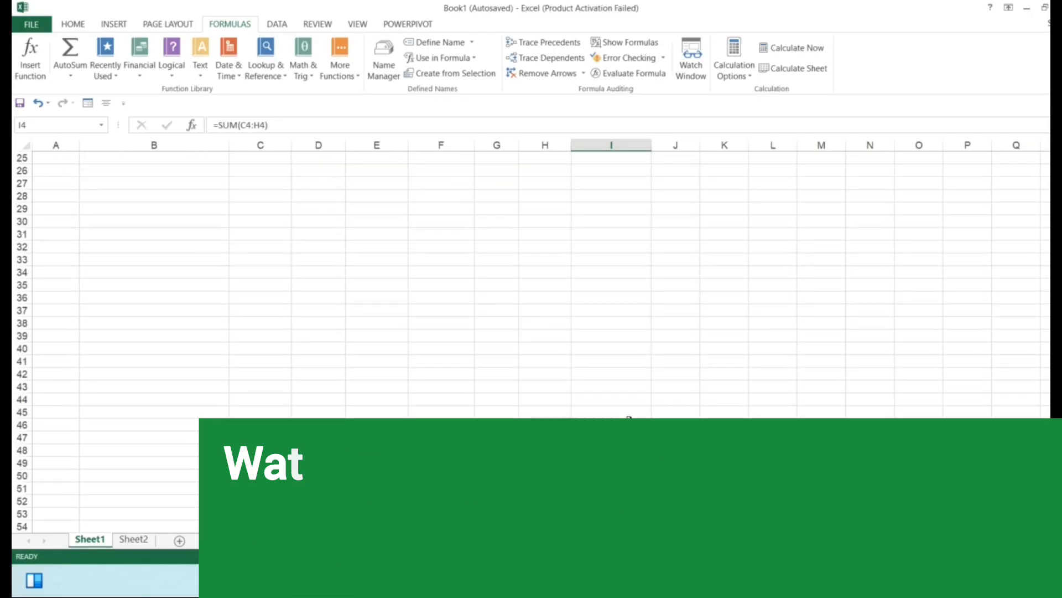
click(603, 402)
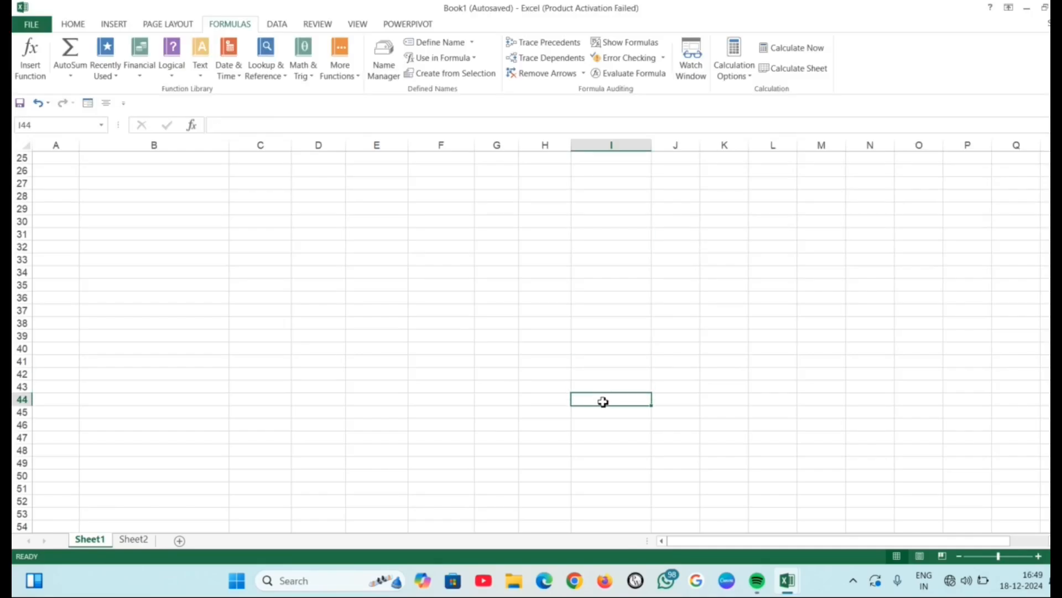
text(=sum)
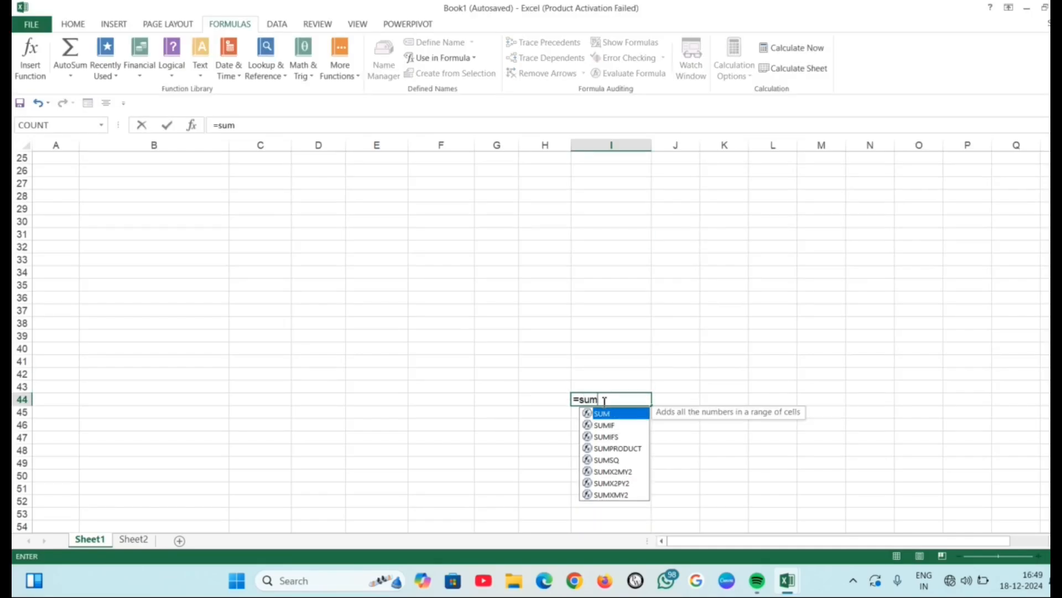
text(()
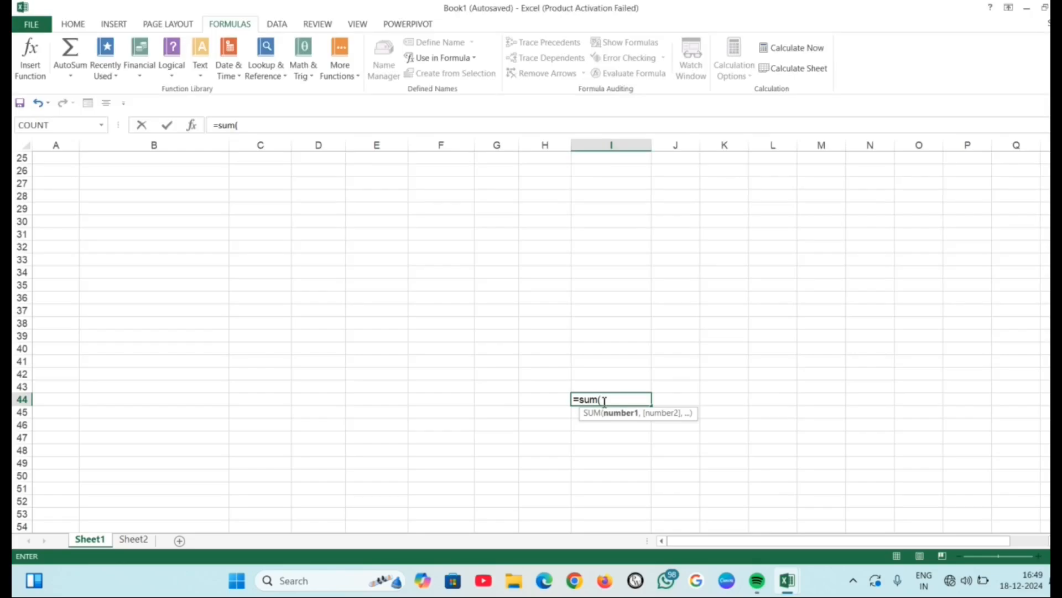
scroll(620, 215, up, 8)
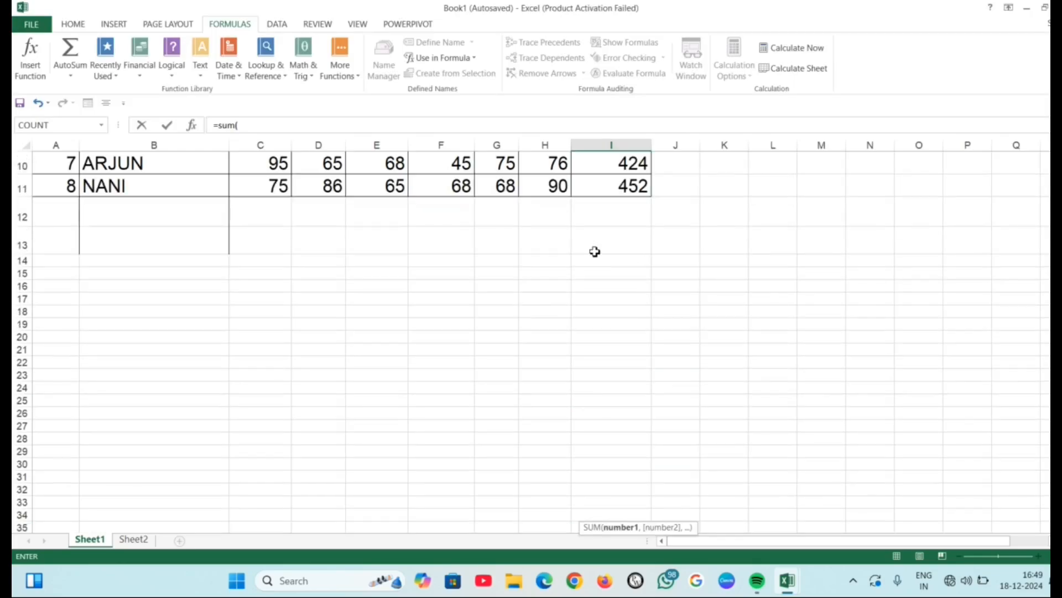
drag(614, 238, 637, 395)
scroll(692, 429, down, 8)
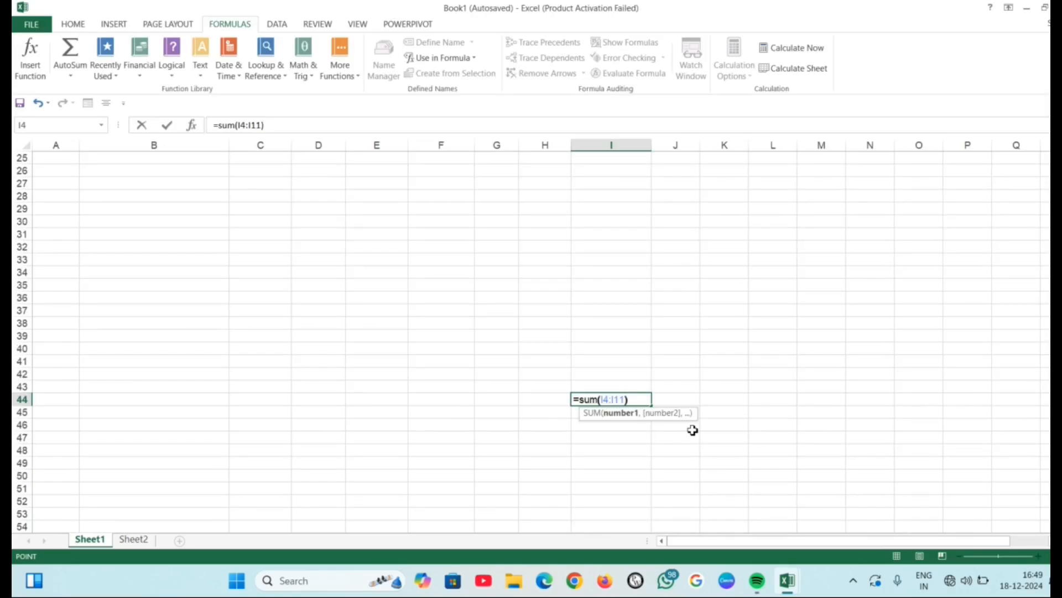
key(Return)
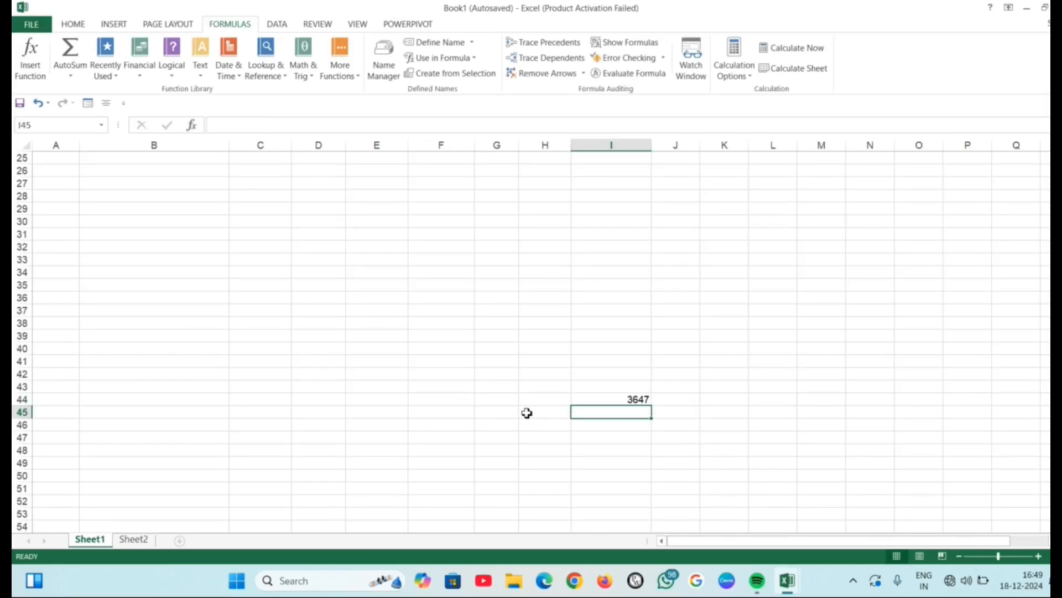
- Increase the font size of the grand total in I44 to 22
click(595, 398)
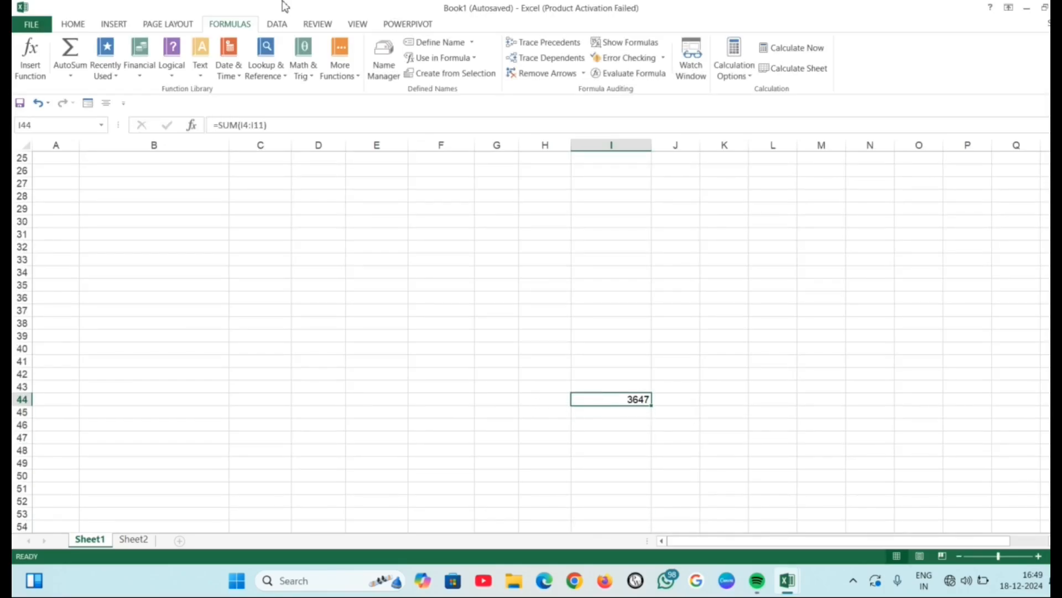
click(82, 27)
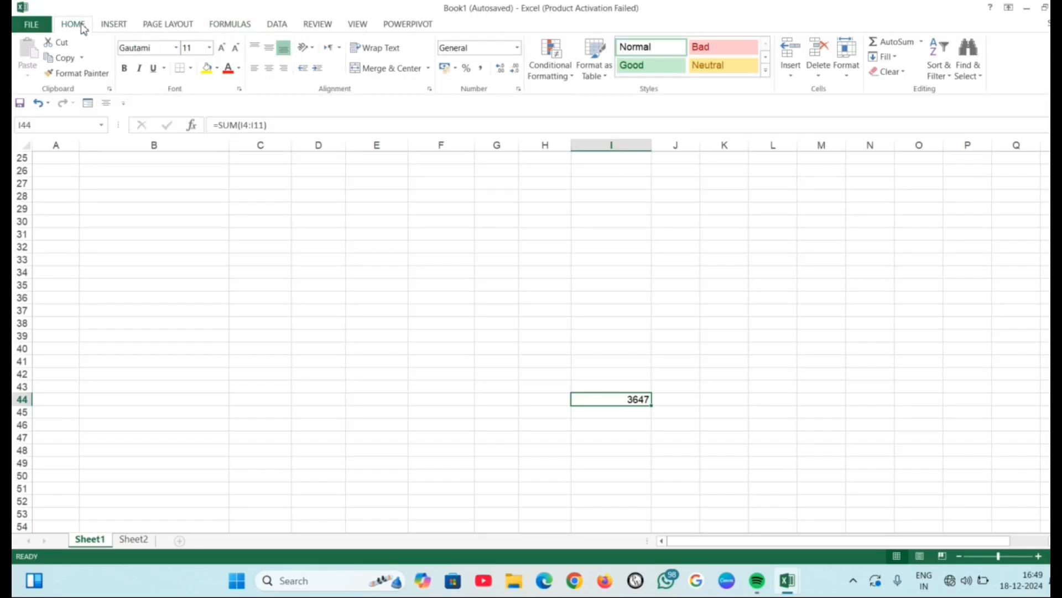
click(222, 48)
click(222, 49)
click(222, 49)
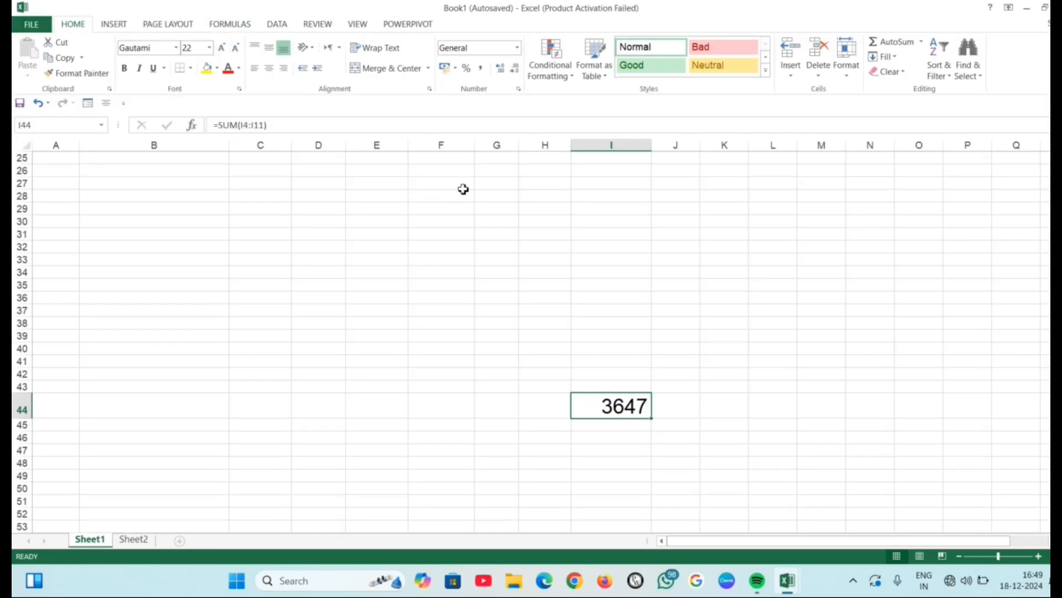
click(643, 296)
- Replace the total in I4 with 550, and check the grand total in I44
scroll(643, 296, up, 8)
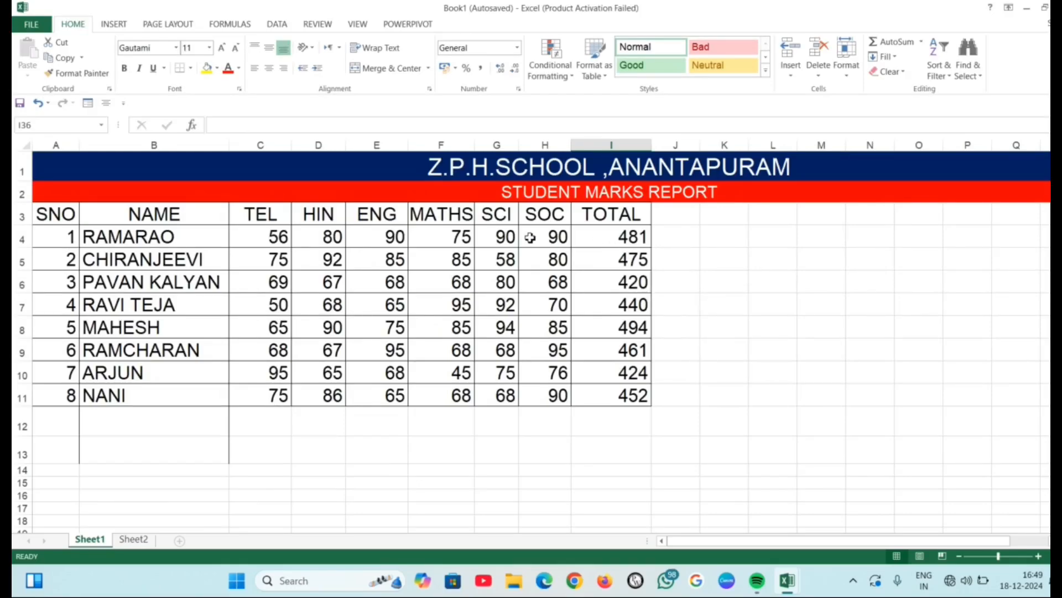
click(603, 237)
text(550)
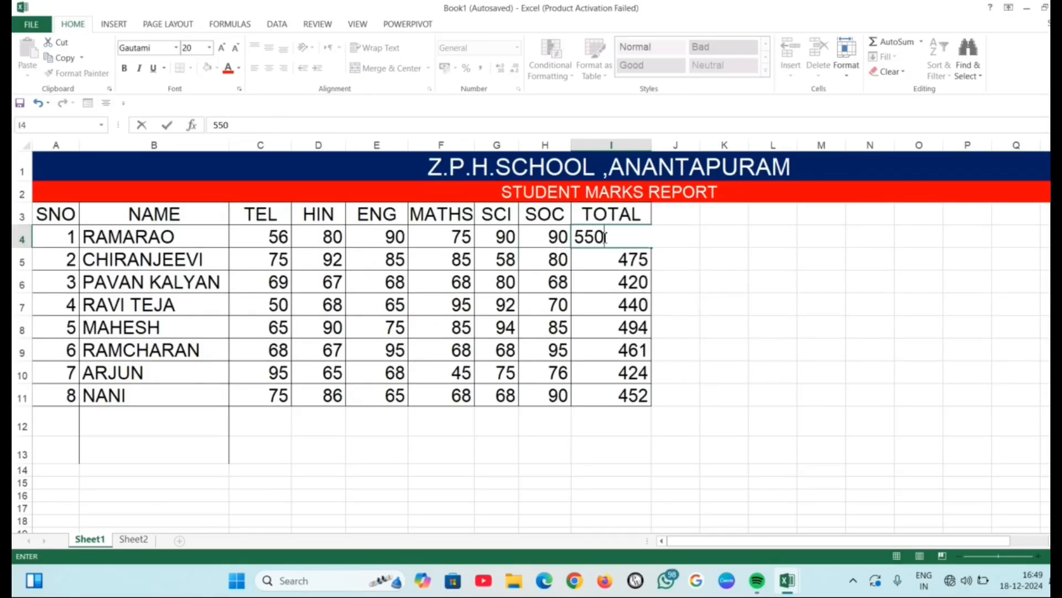
key(Return)
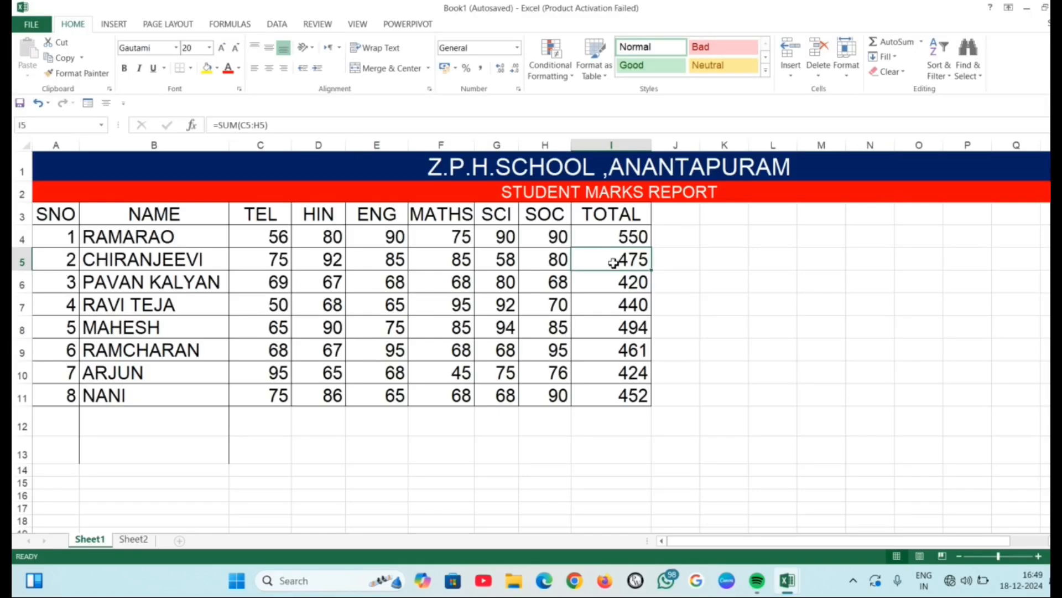
scroll(614, 262, down, 7)
- Replace the total in I5 with 550, and check the grand total in I44
scroll(652, 450, up, 7)
text(55)
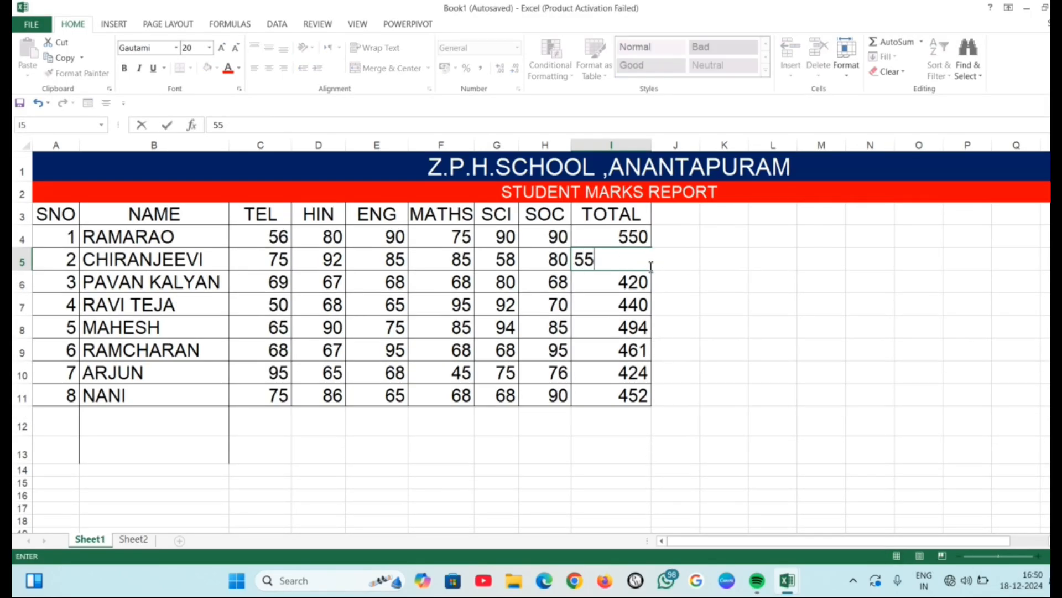
text(0)
key(Return)
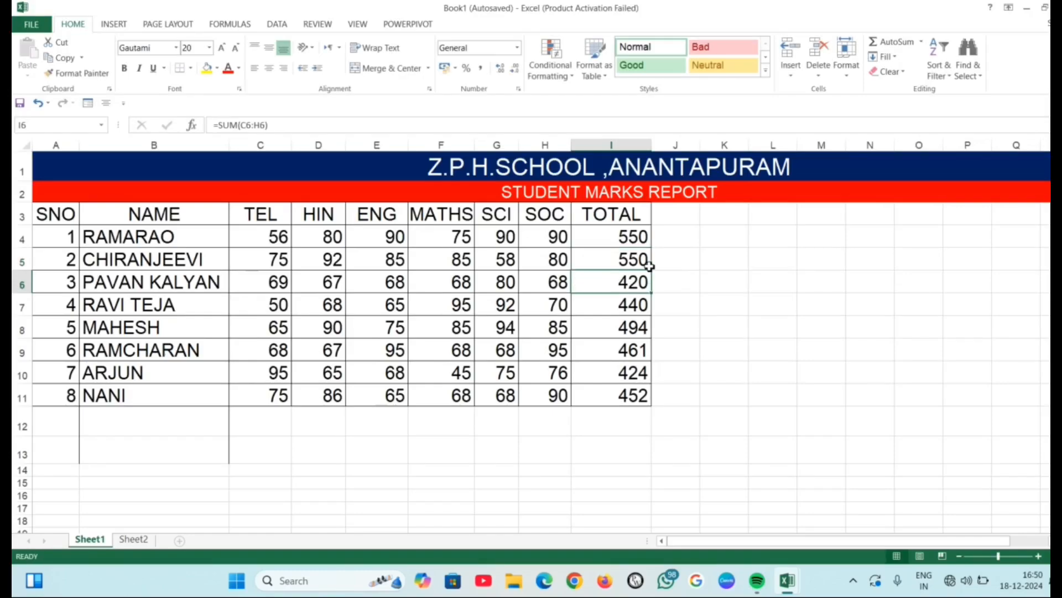
scroll(648, 266, down, 7)
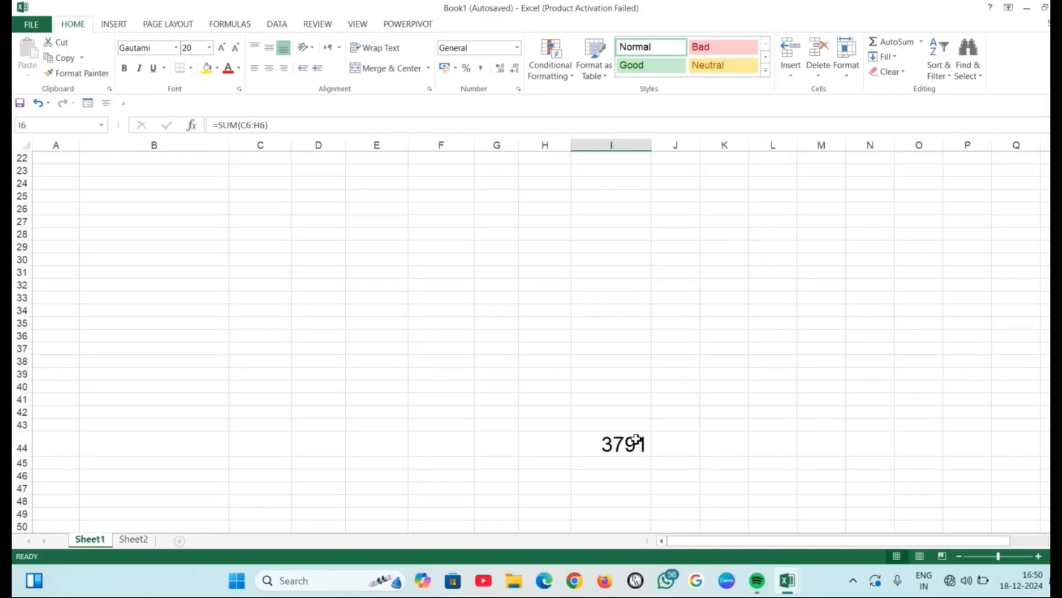
- Replace the total in I10 with 600, and check the grand total in I44
scroll(639, 437, up, 5)
click(635, 232)
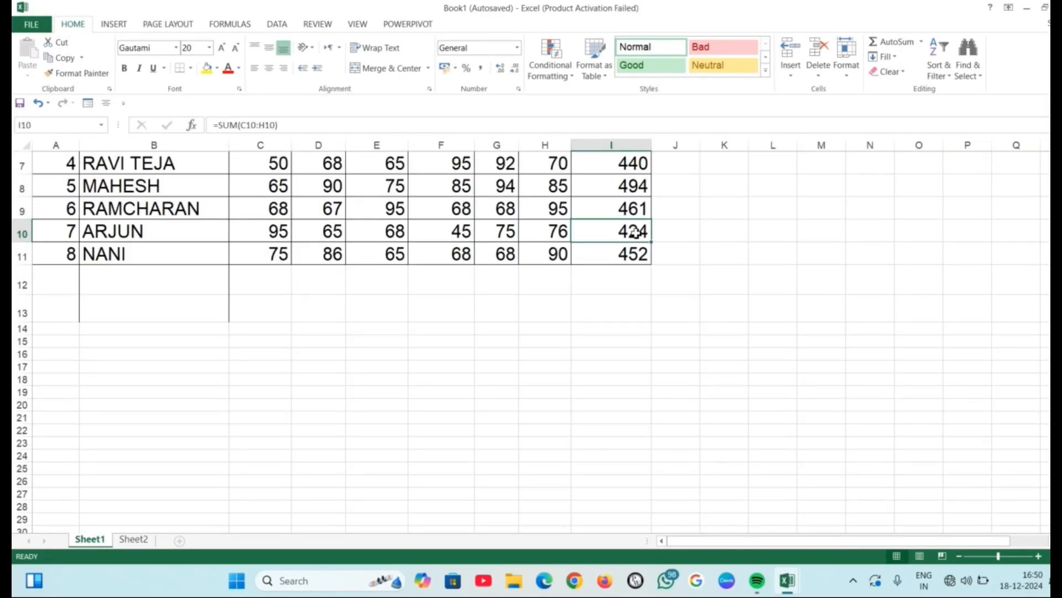
text(600)
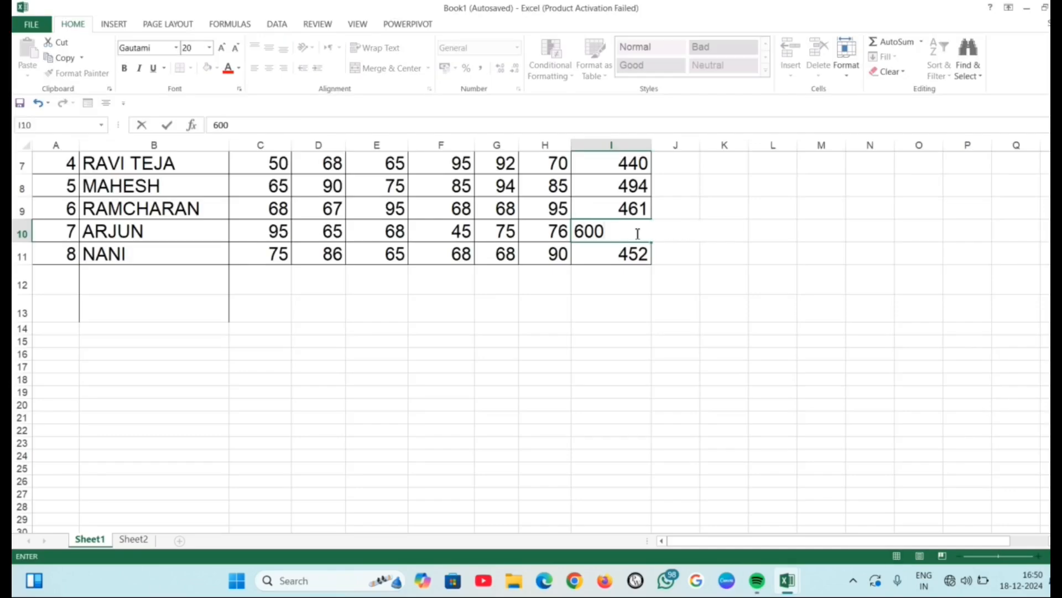
key(Return)
scroll(662, 320, down, 6)
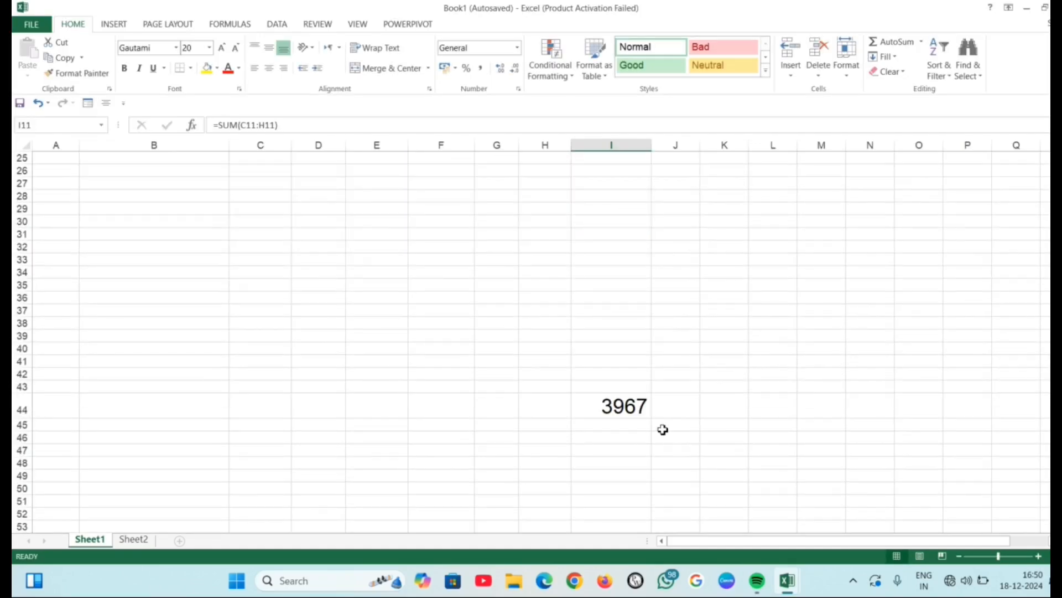
- Add a watch on grand total cell I44 in the Watch Window, and dock the window above the formula bar
click(635, 408)
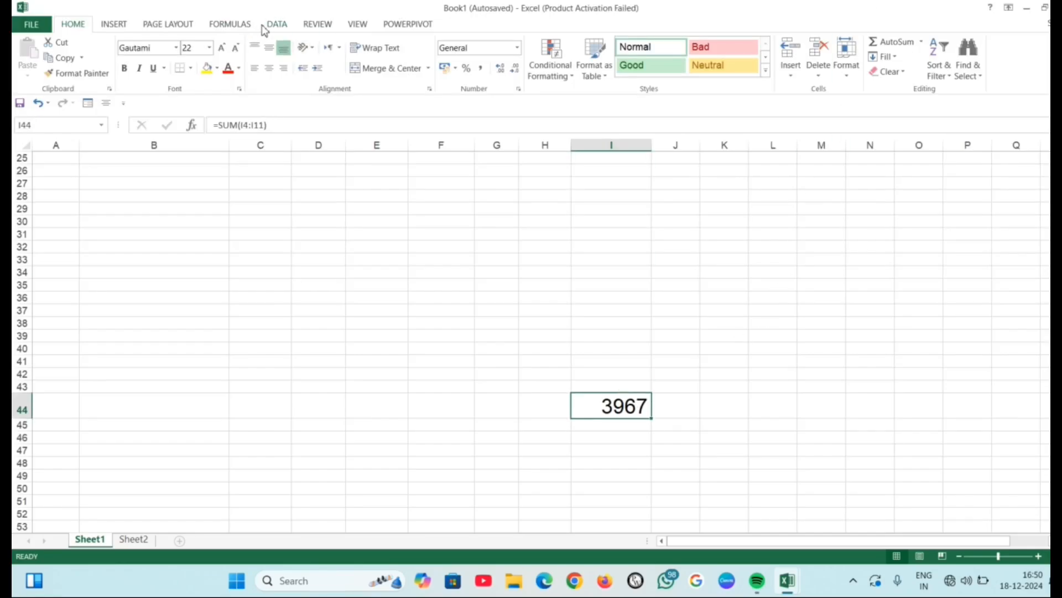
click(230, 25)
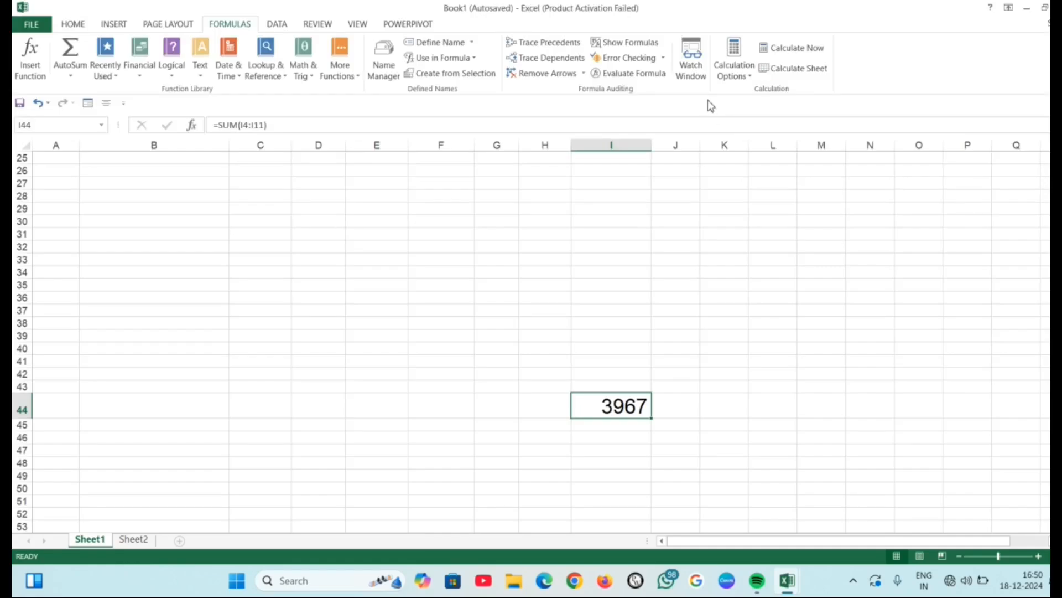
click(692, 56)
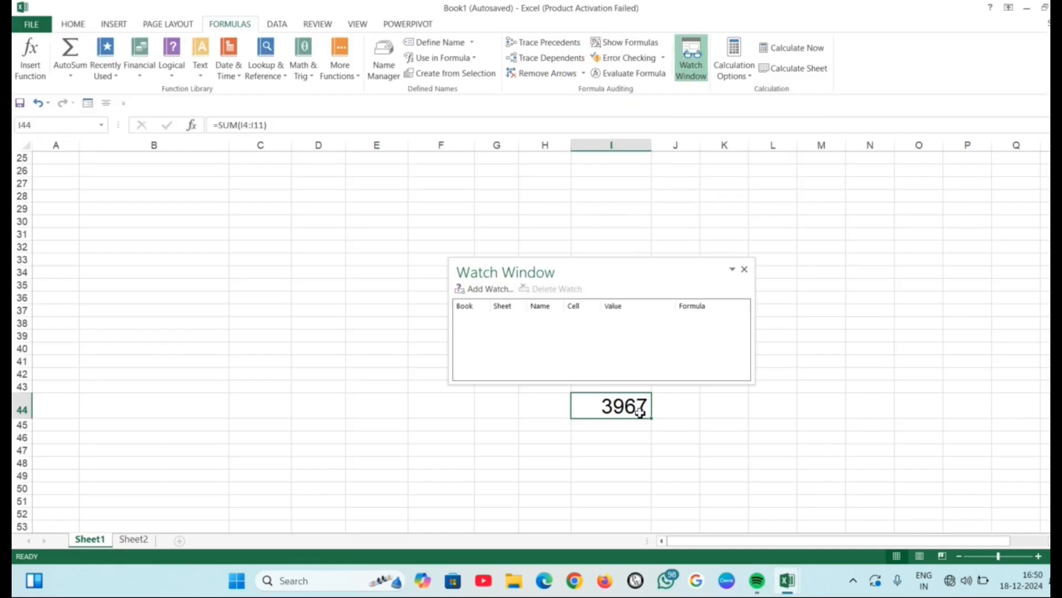
click(493, 289)
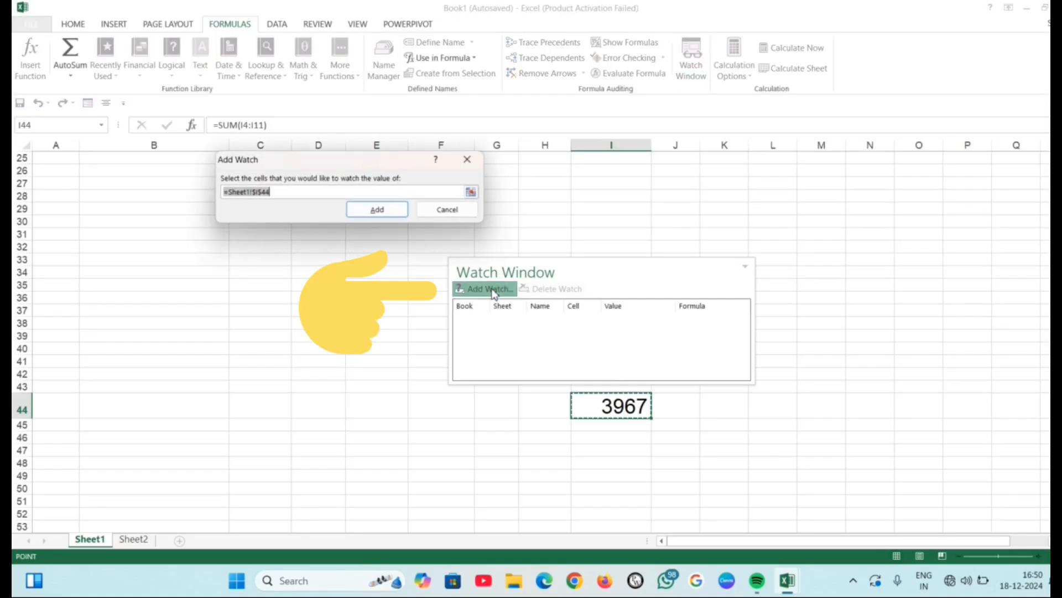
click(382, 210)
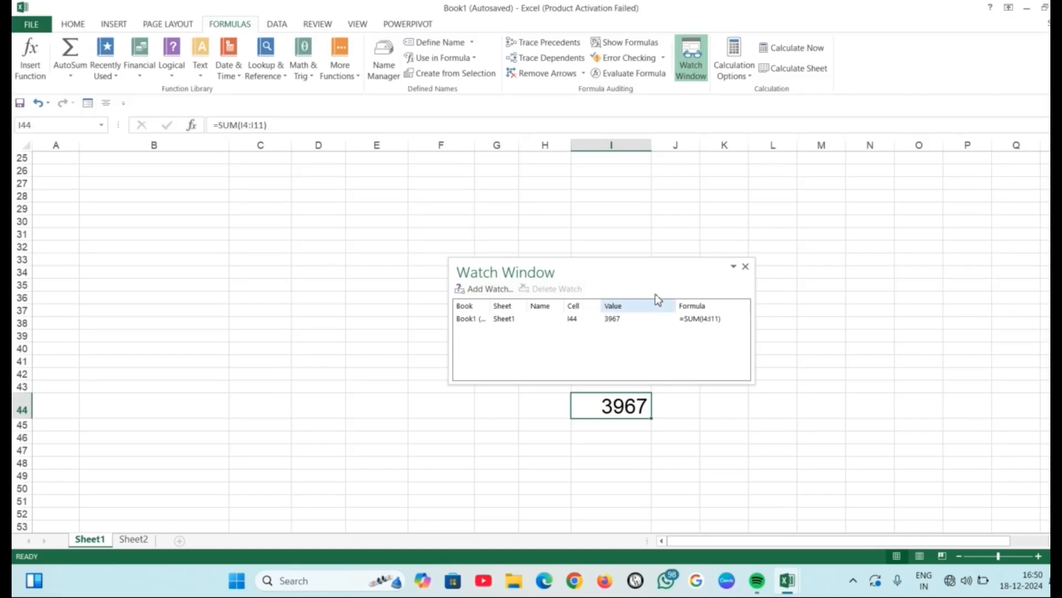
drag(626, 273, 627, 110)
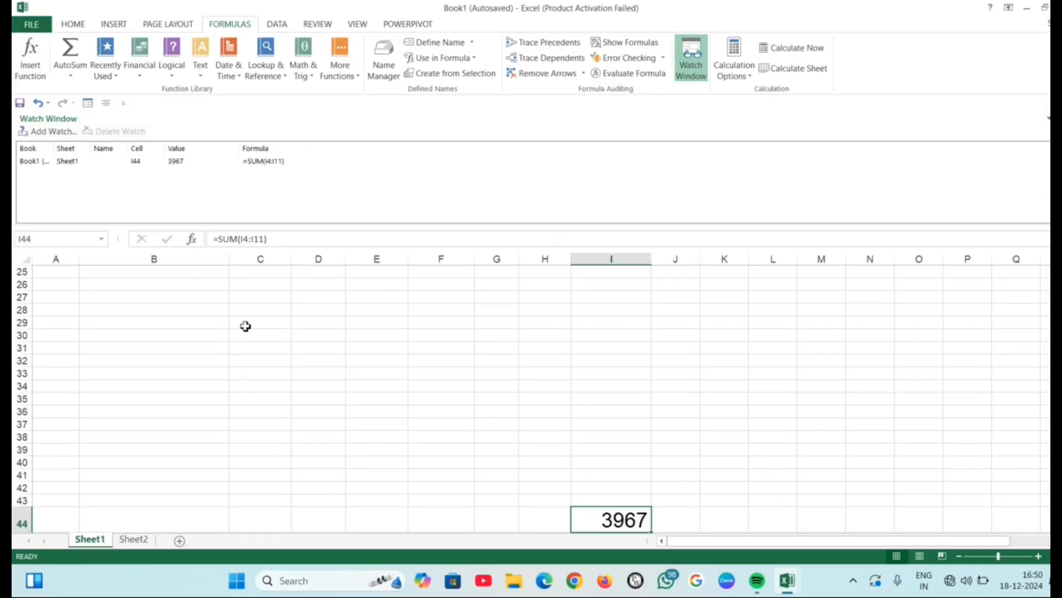
scroll(252, 329, up, 8)
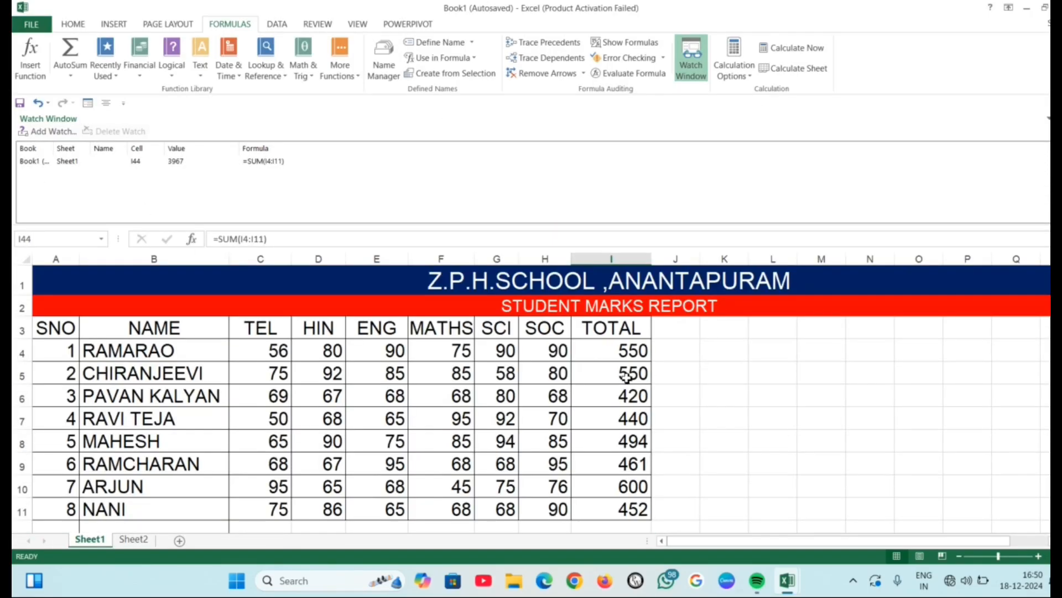
- Replace the totals in I4 with 350 and I5 with 542, checking the watched grand total I44 after each change
click(612, 351)
text(350)
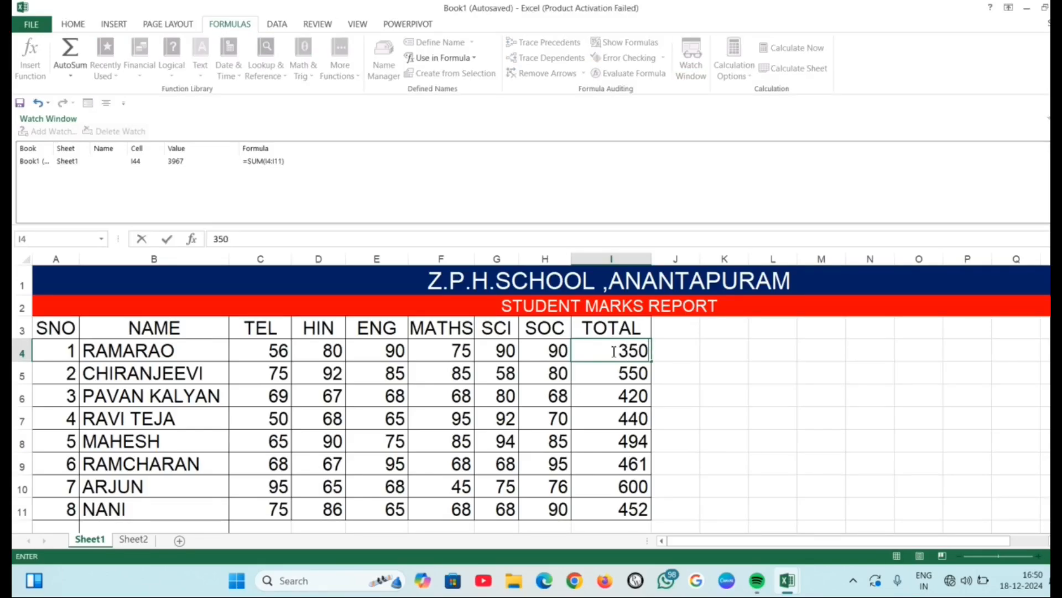
key(Return)
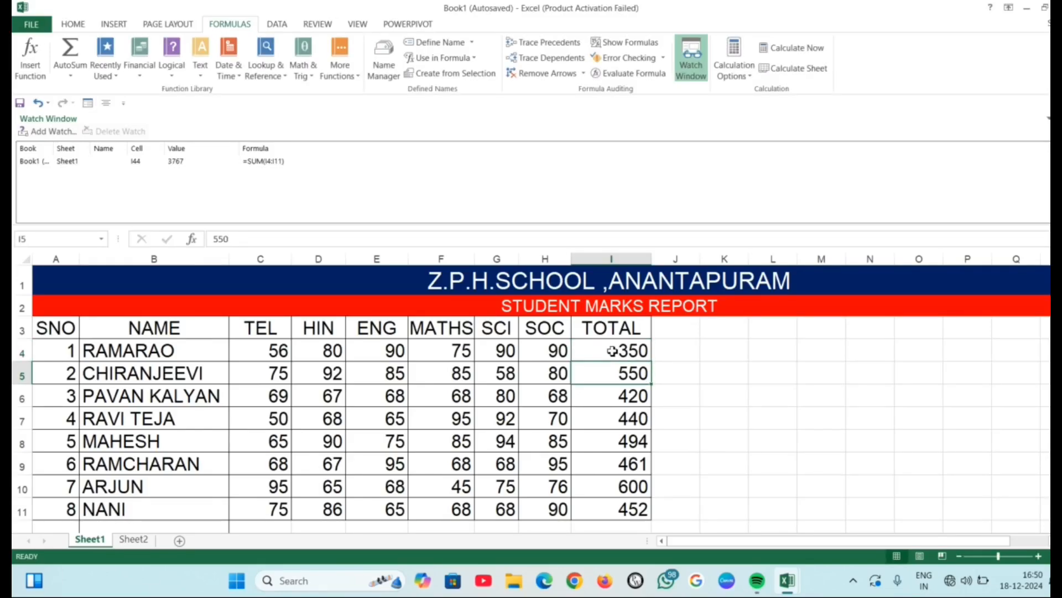
text(542)
key(Return)
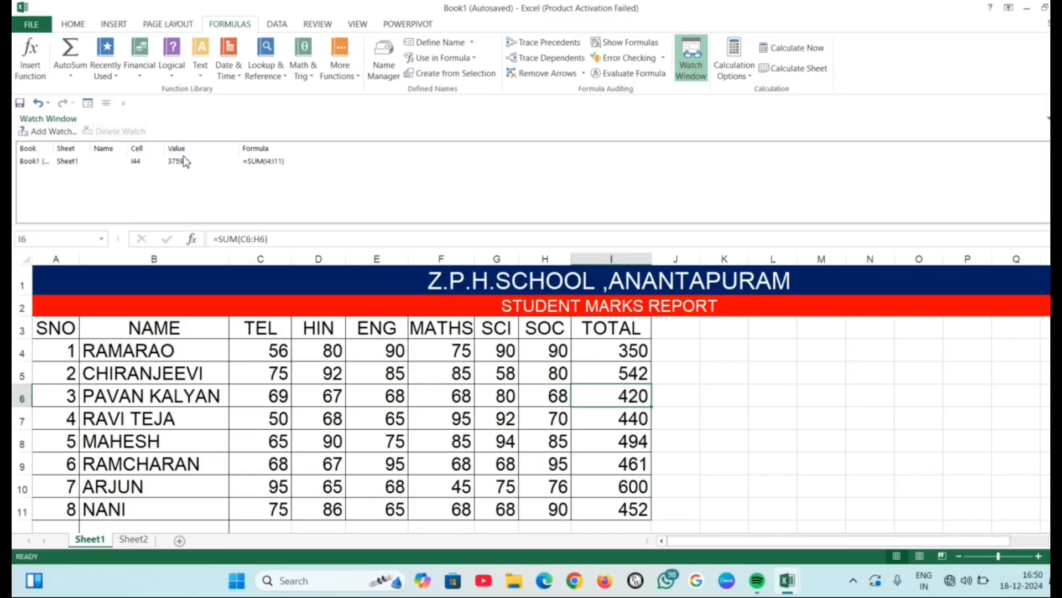
scroll(636, 454, down, 11)
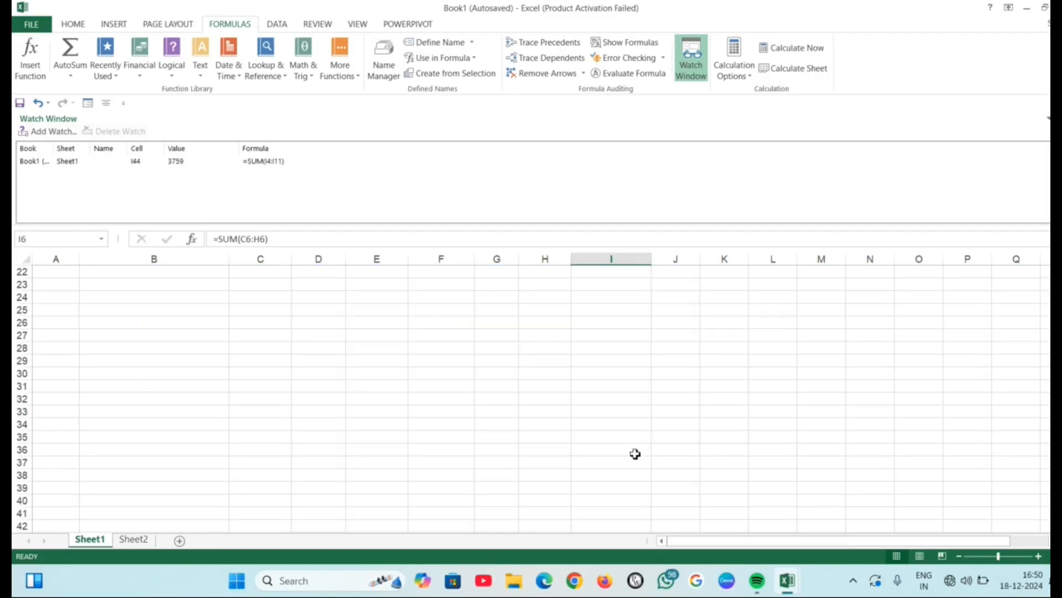
scroll(648, 425, up, 11)
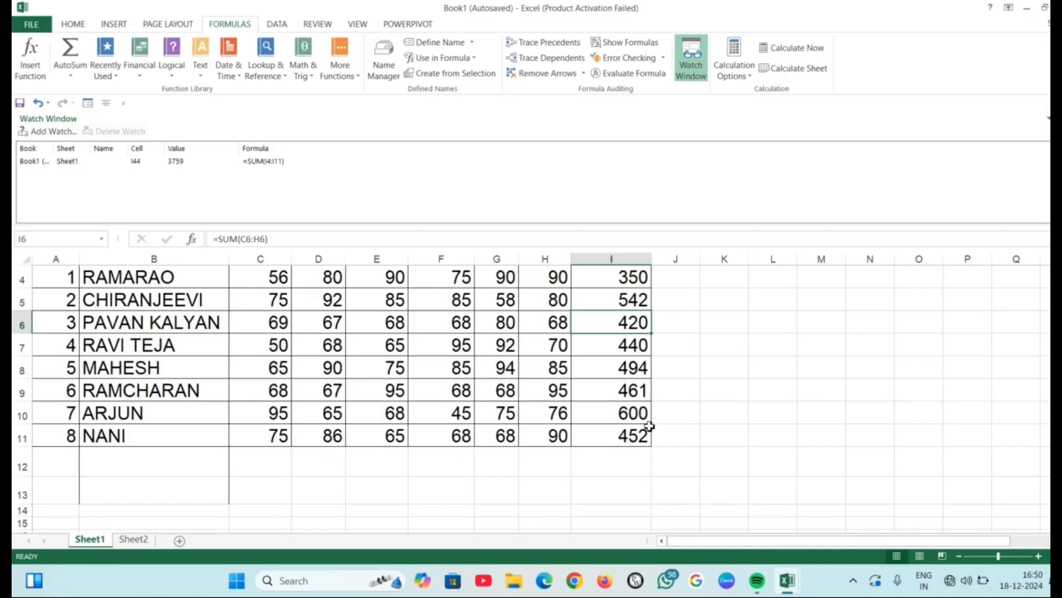
- Set the total in I5 to 550, check the watched grand total, and close the Watch Window
click(618, 369)
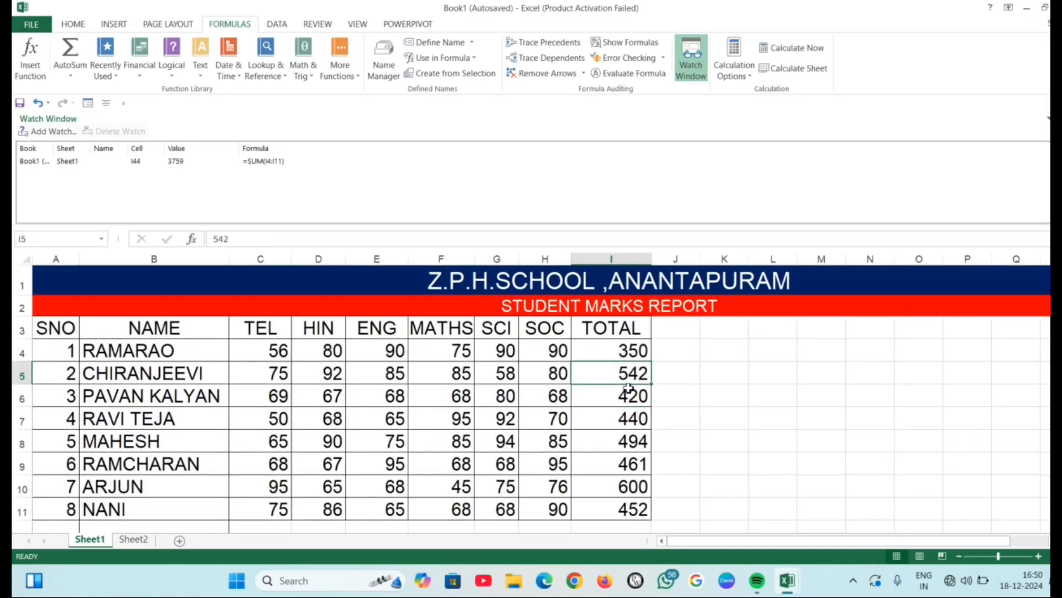
text(550)
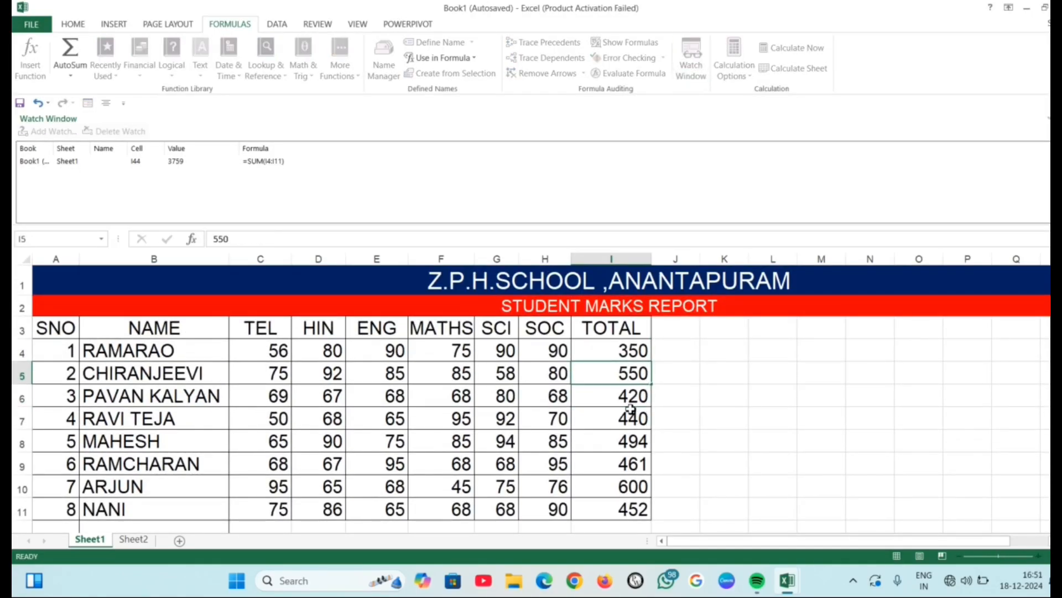
key(Return)
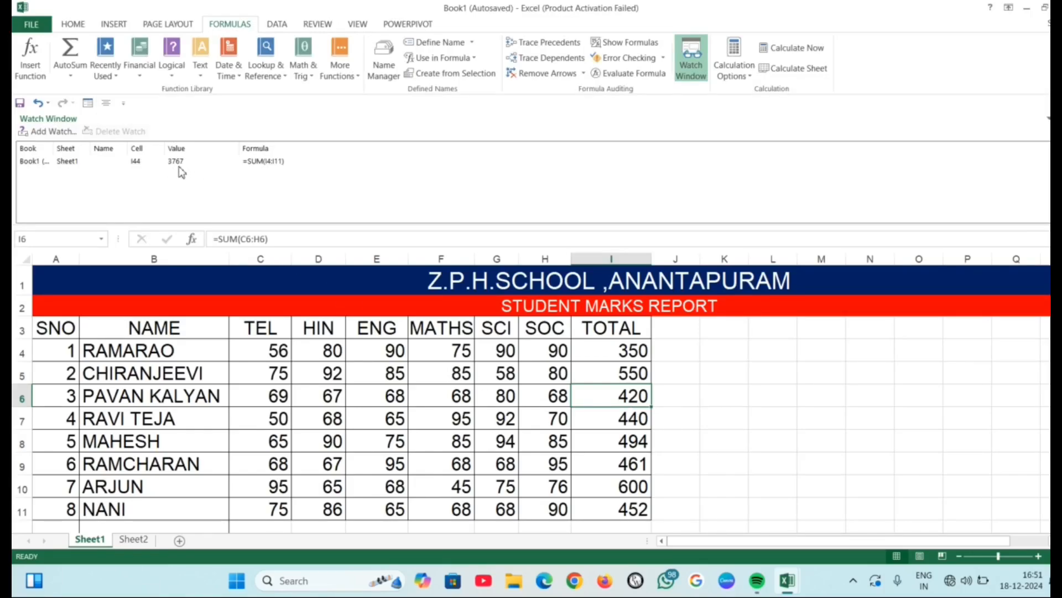
click(700, 60)
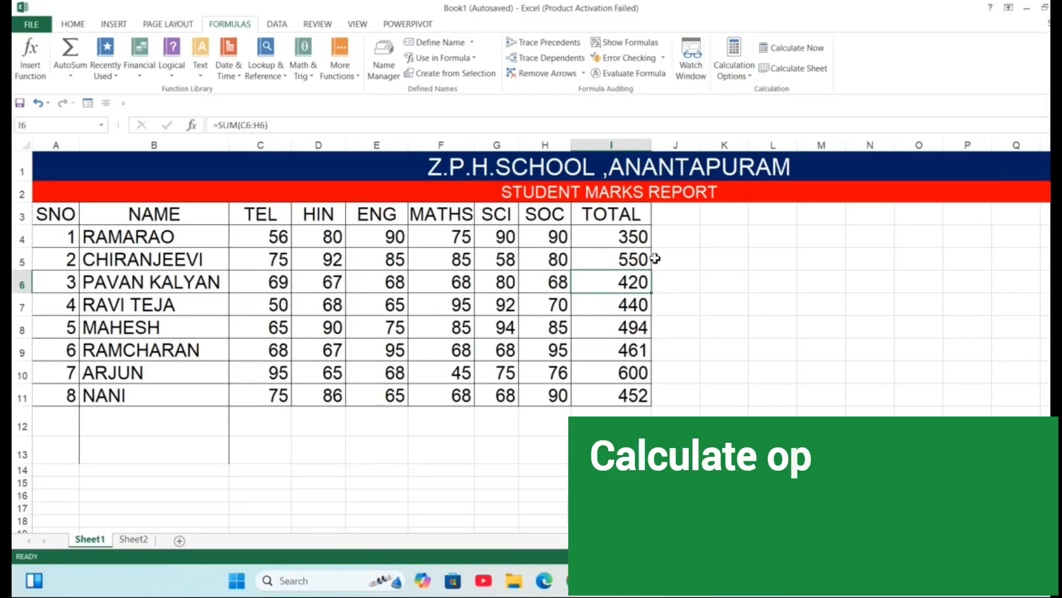
- Restore the total formula =SUM(C4:H4) in I4 and fill it down through I11
click(634, 238)
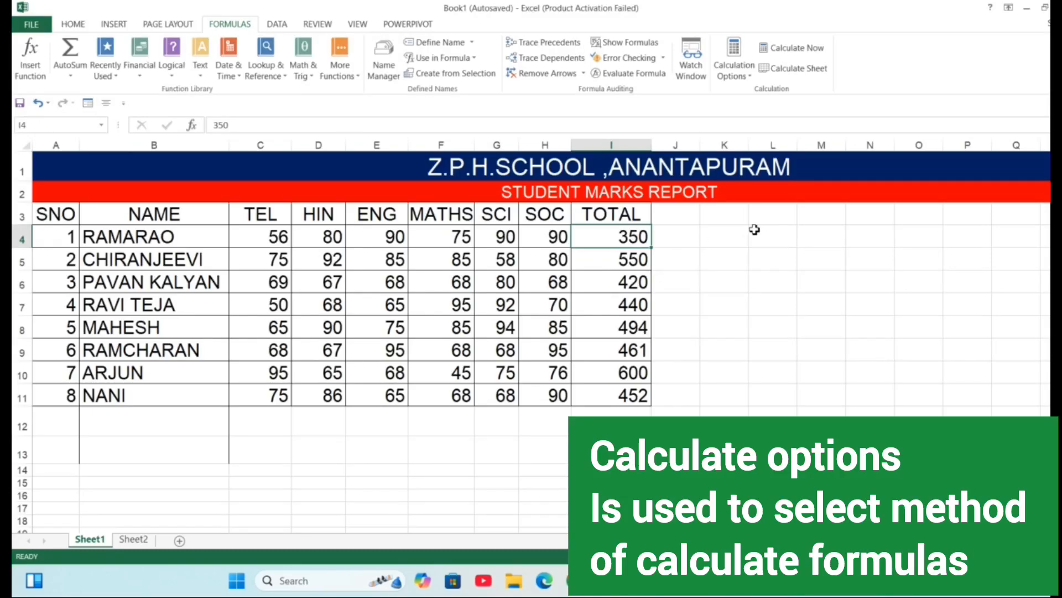
key(F2)
key(Return)
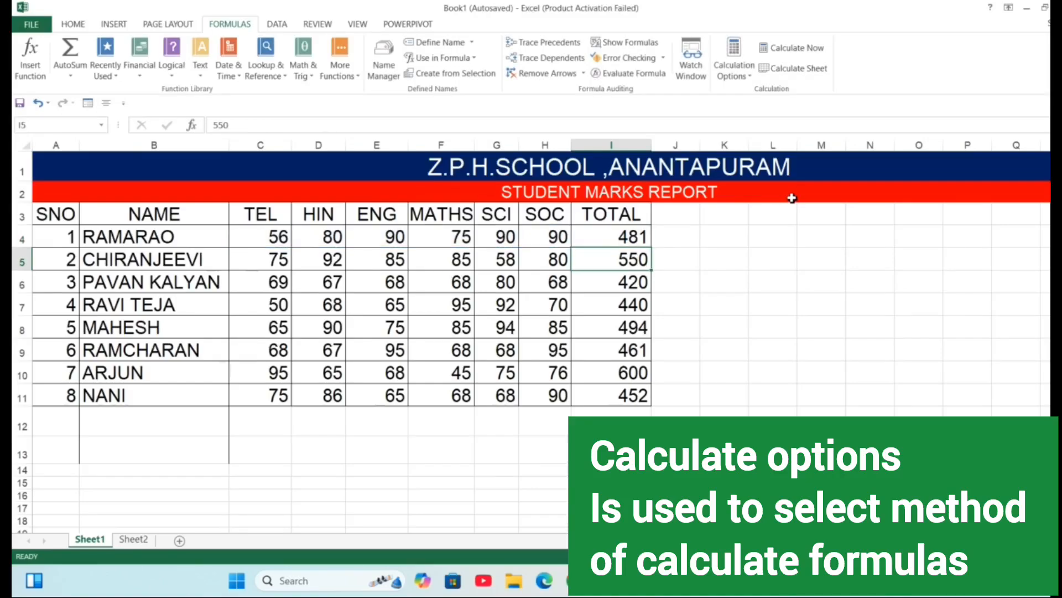
click(639, 242)
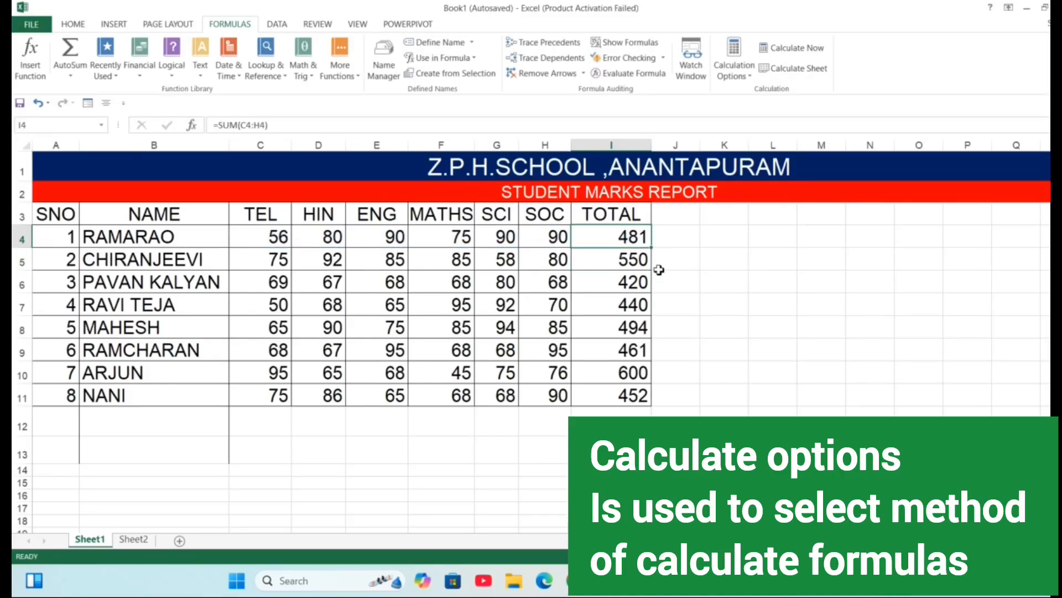
drag(652, 247, 654, 407)
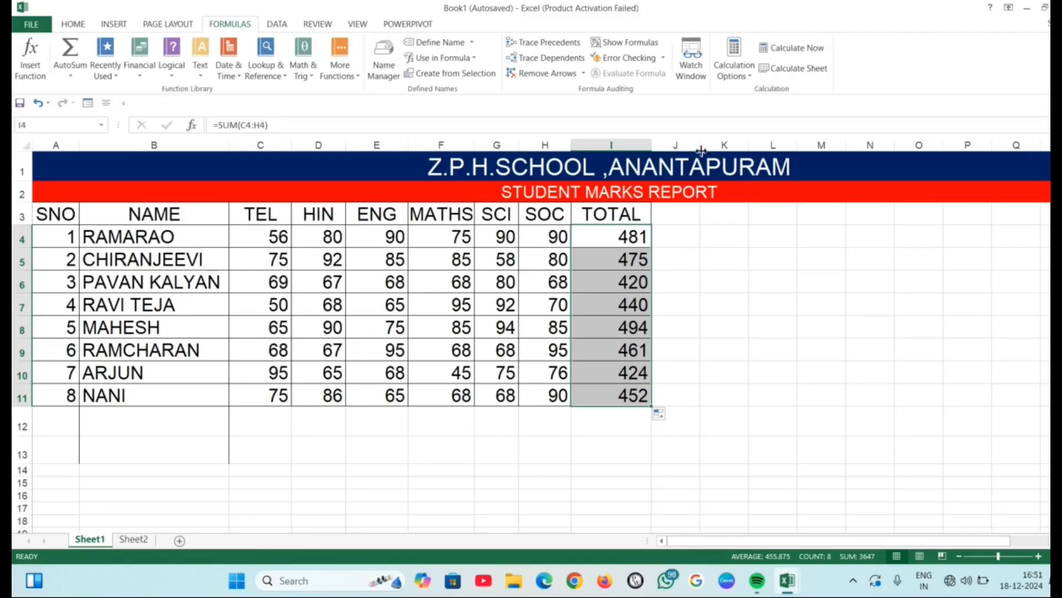
- Set the calculation option to Manual and fill the I4 total formula down through I11
click(740, 71)
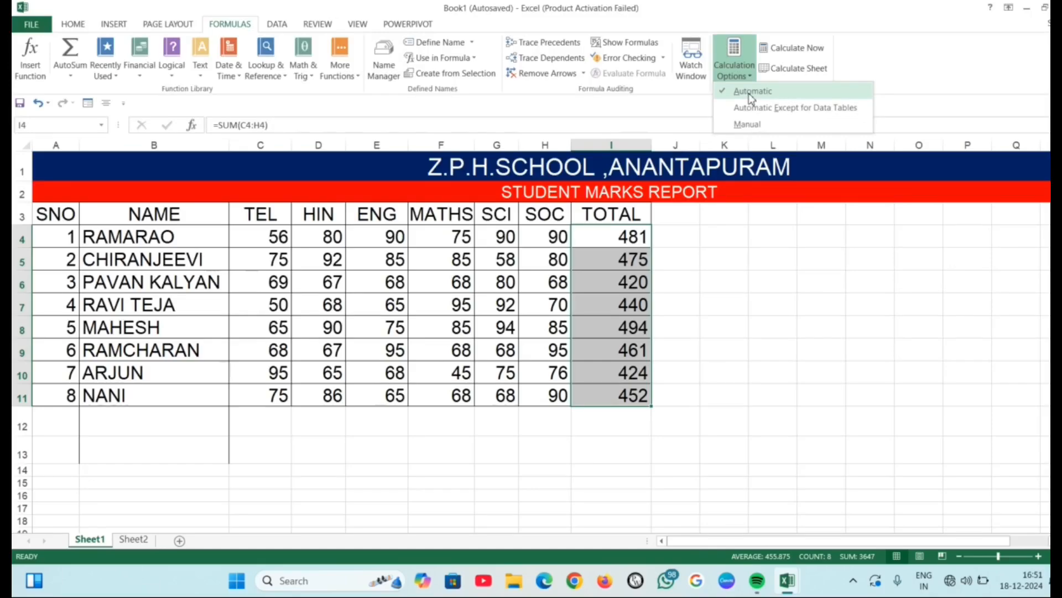
click(748, 125)
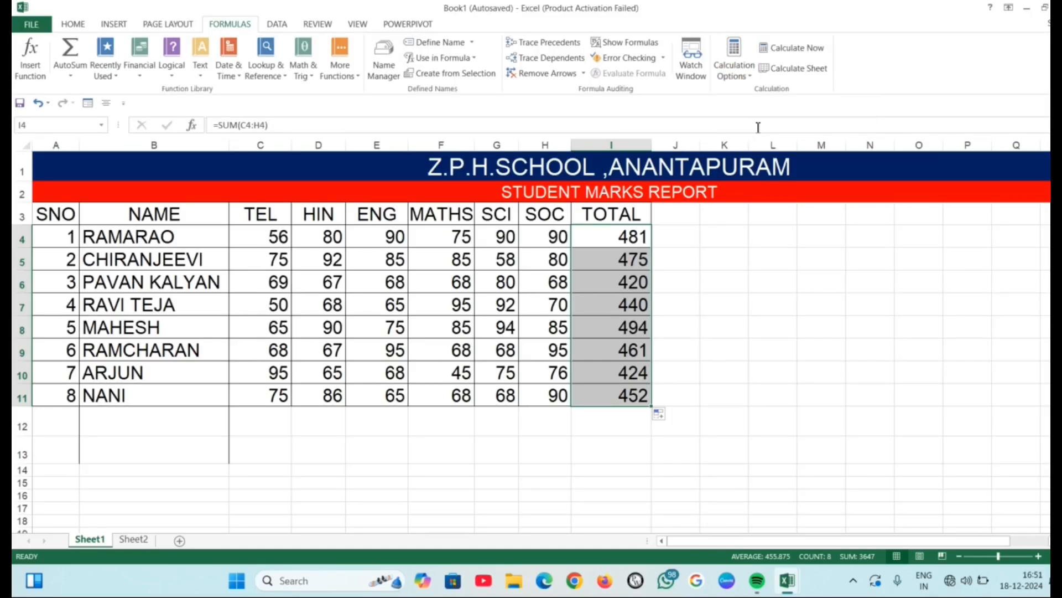
click(636, 237)
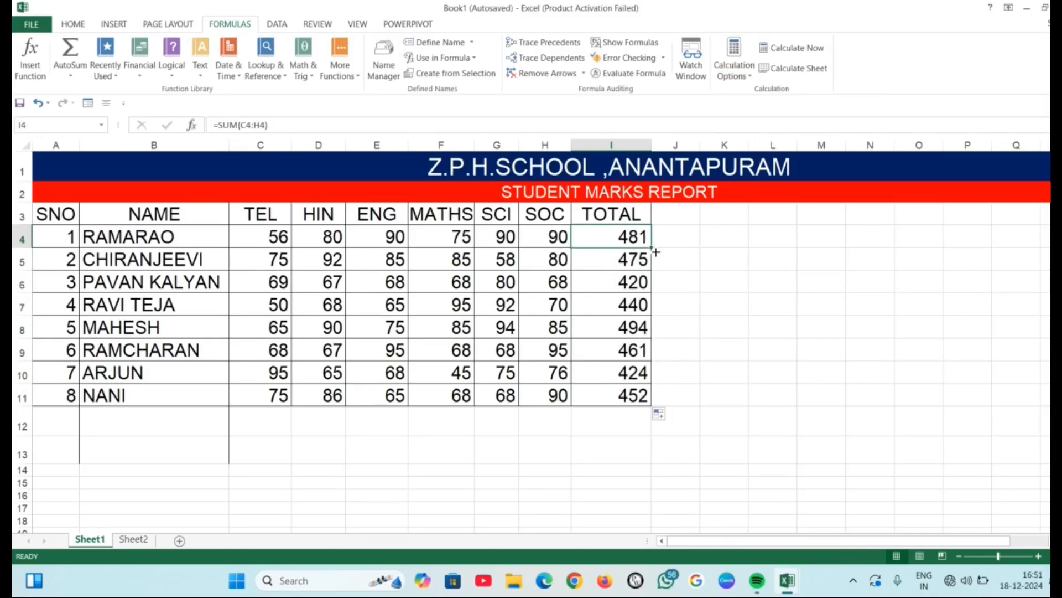
drag(653, 251, 653, 360)
drag(652, 405, 653, 405)
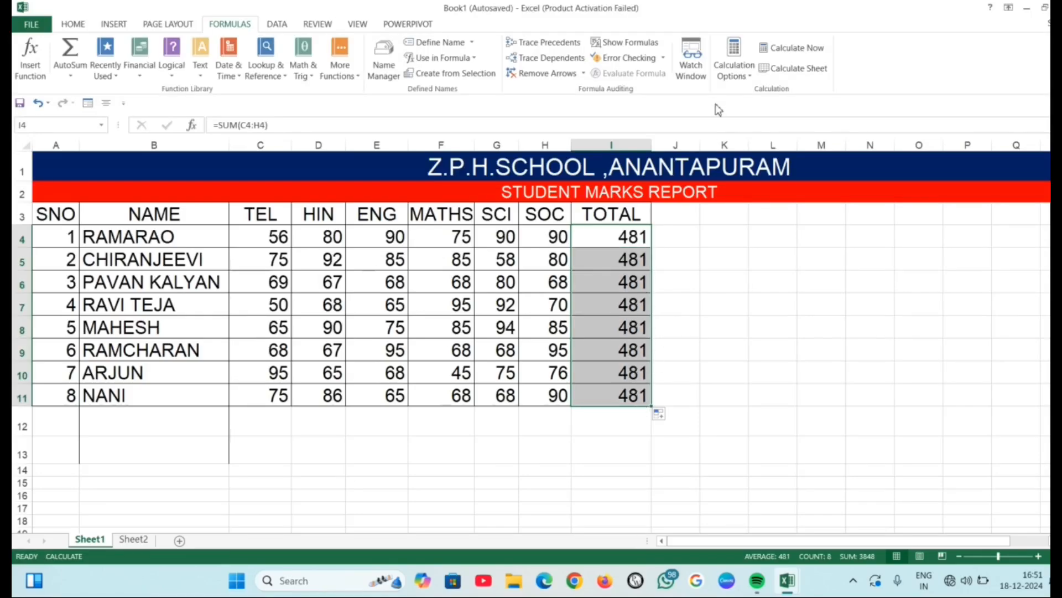
- Switch the calculation option back to Automatic to recalculate the totals
click(747, 72)
click(754, 91)
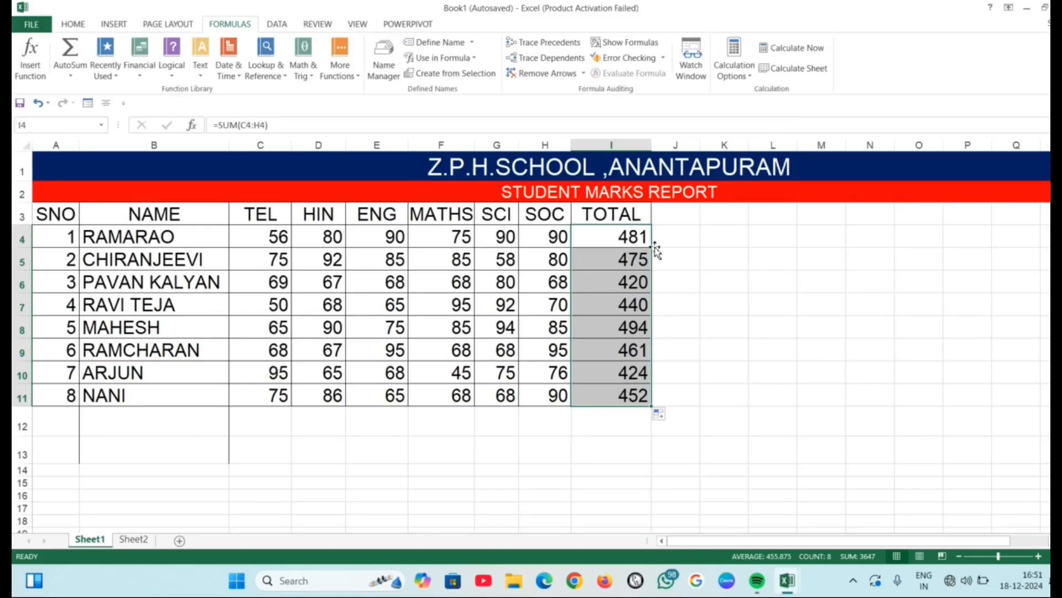
- Return the calculation option to Manual and copy the I4 total formula down to I11 again
click(738, 73)
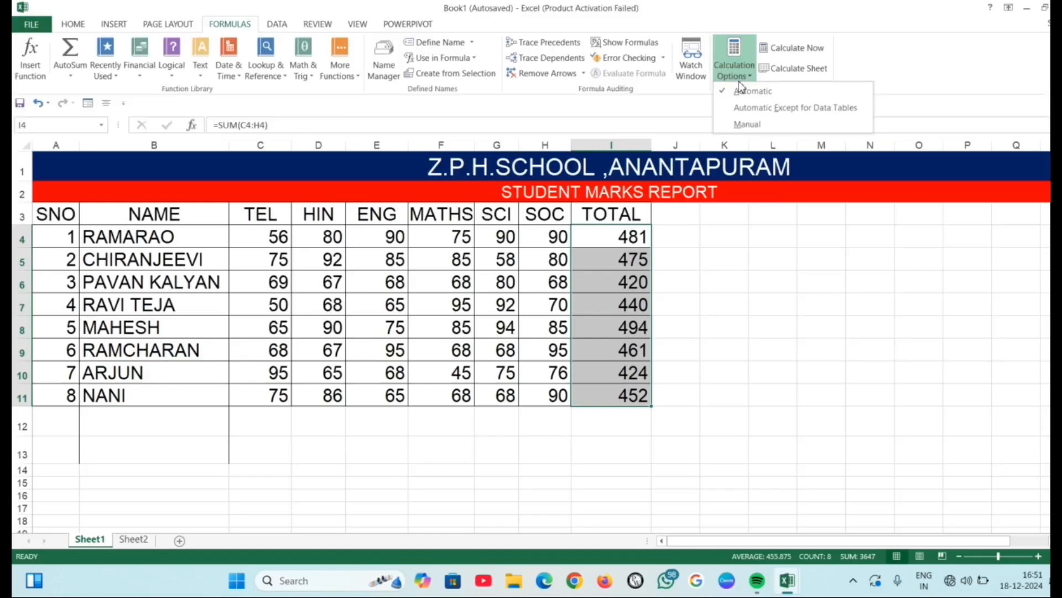
click(746, 124)
click(635, 244)
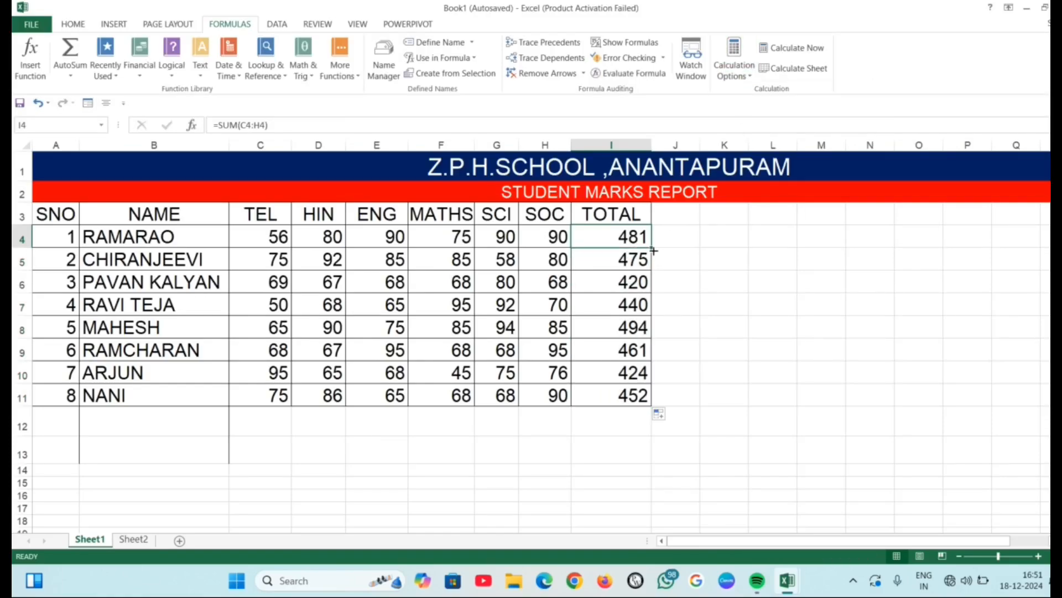
drag(652, 255, 653, 404)
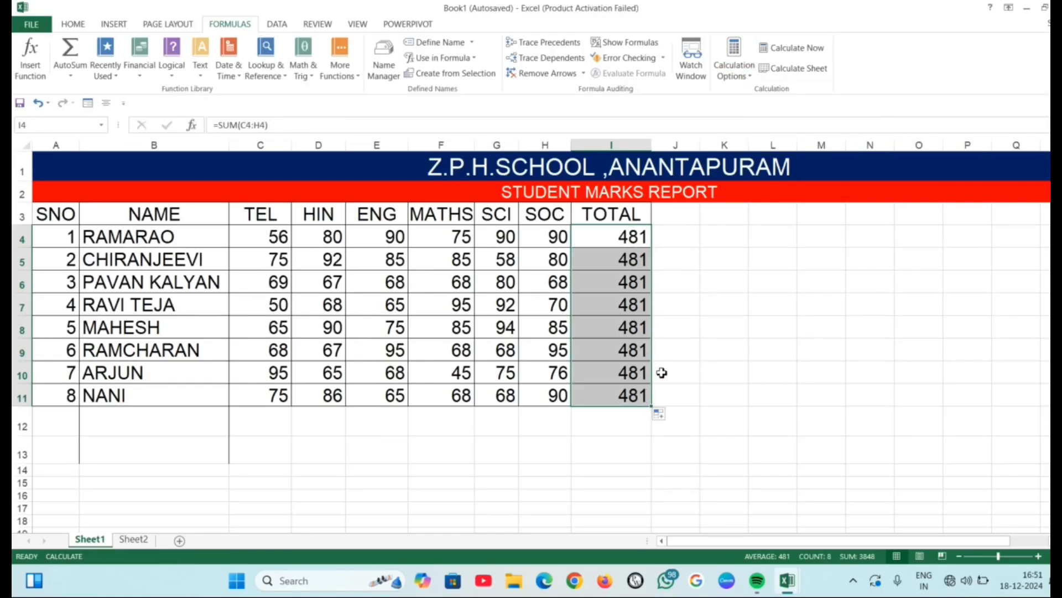
- Recalculate the totals with Calculate Now, and run Calculate Sheet on the current sheet
click(804, 51)
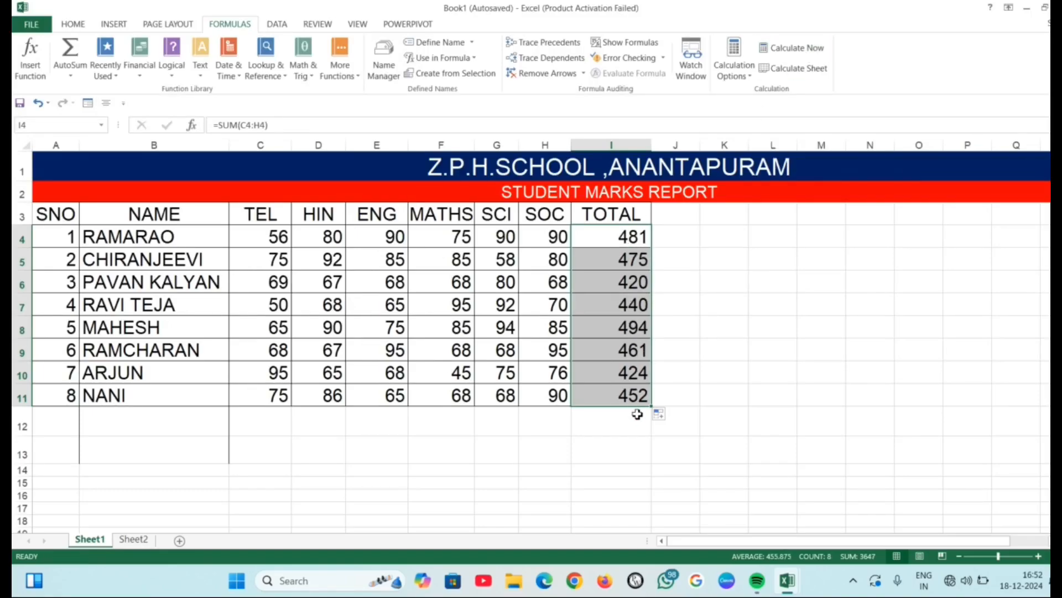
click(802, 68)
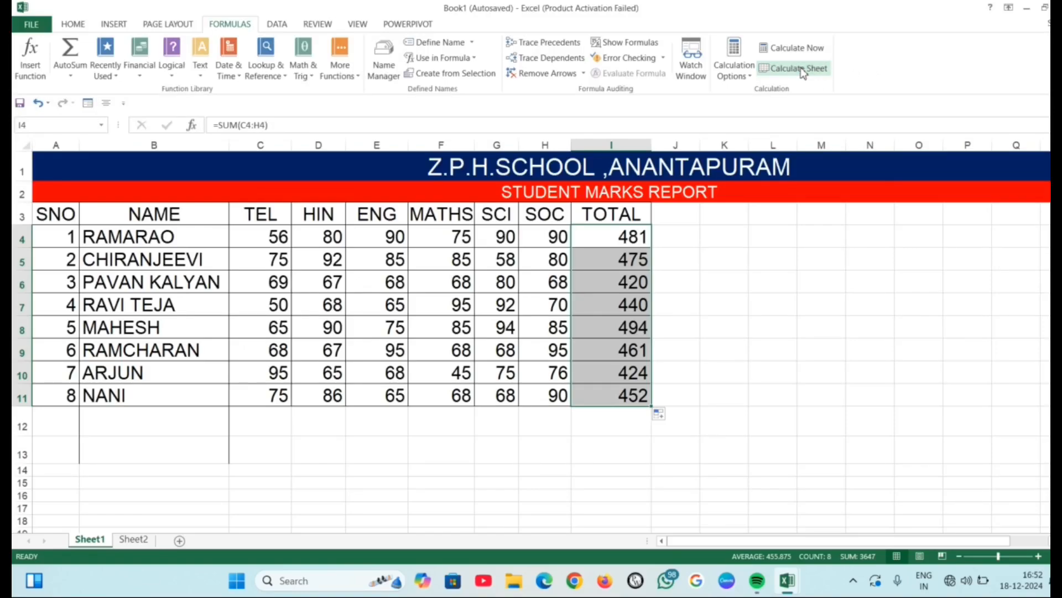